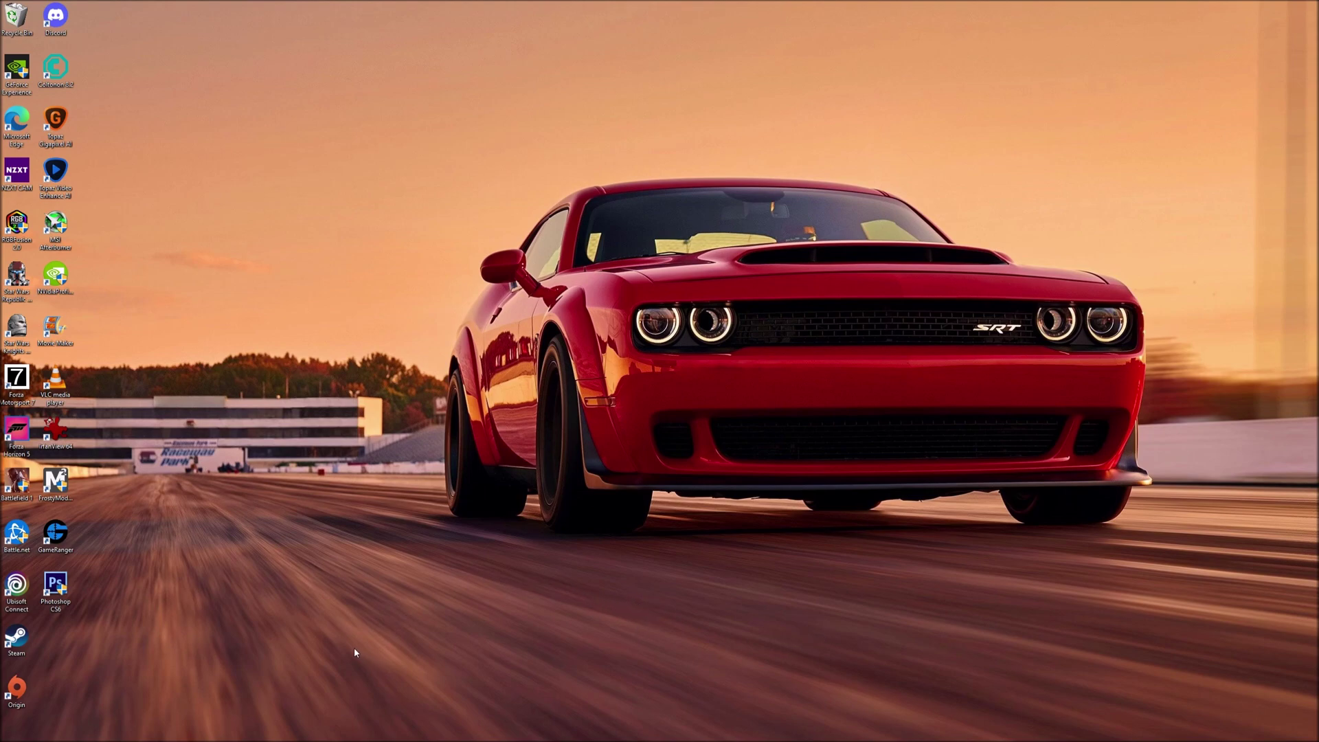
Find the running CT Editor window on the Windows taskbar.
mouse_move(263, 735)
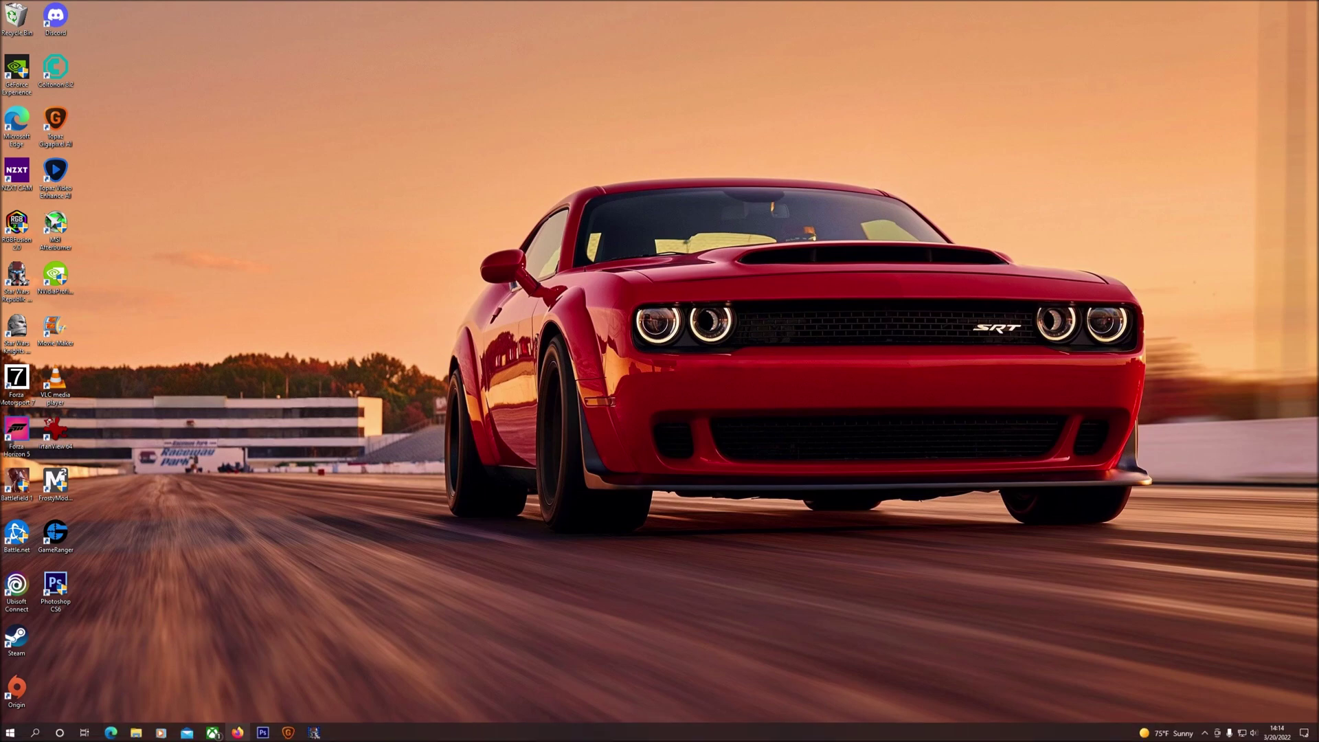
Restore and maximize CT Editor's Textures browser, showing CloneTextures > TrandoshanConcTextures.
click(315, 734)
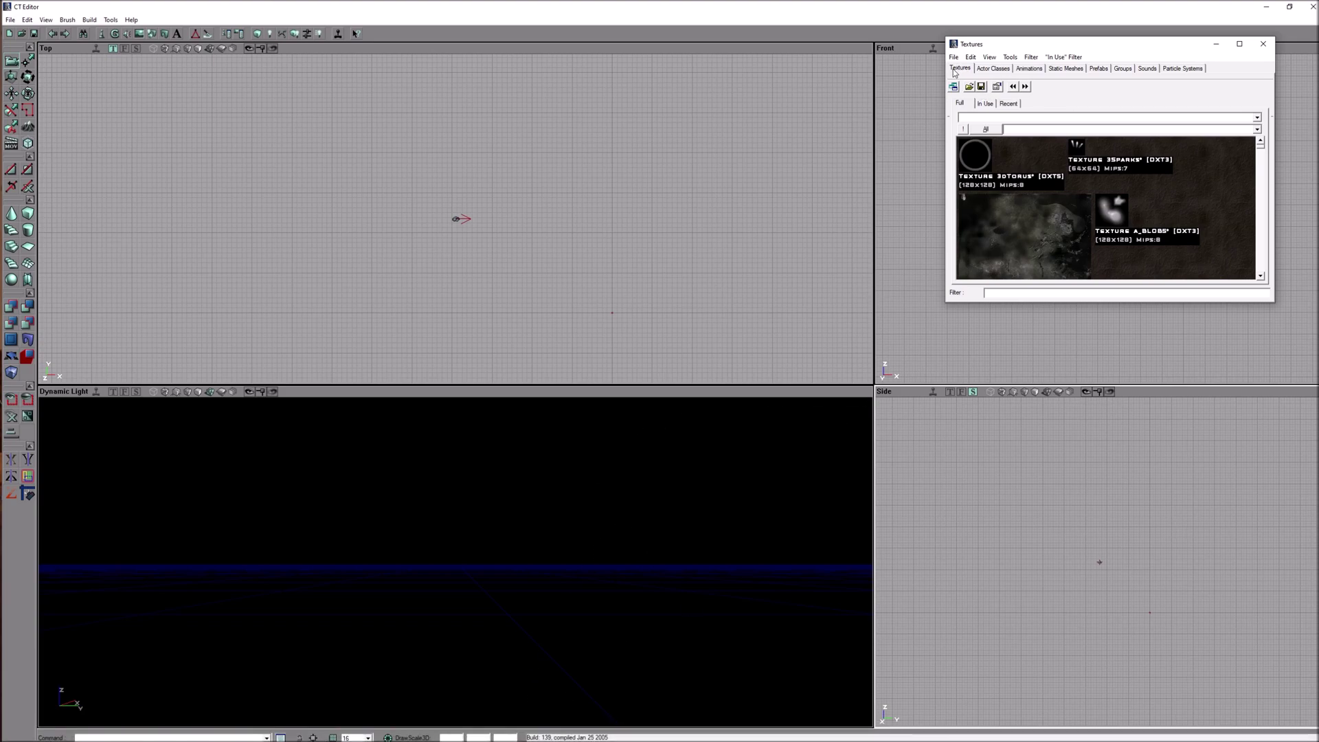
click(1240, 44)
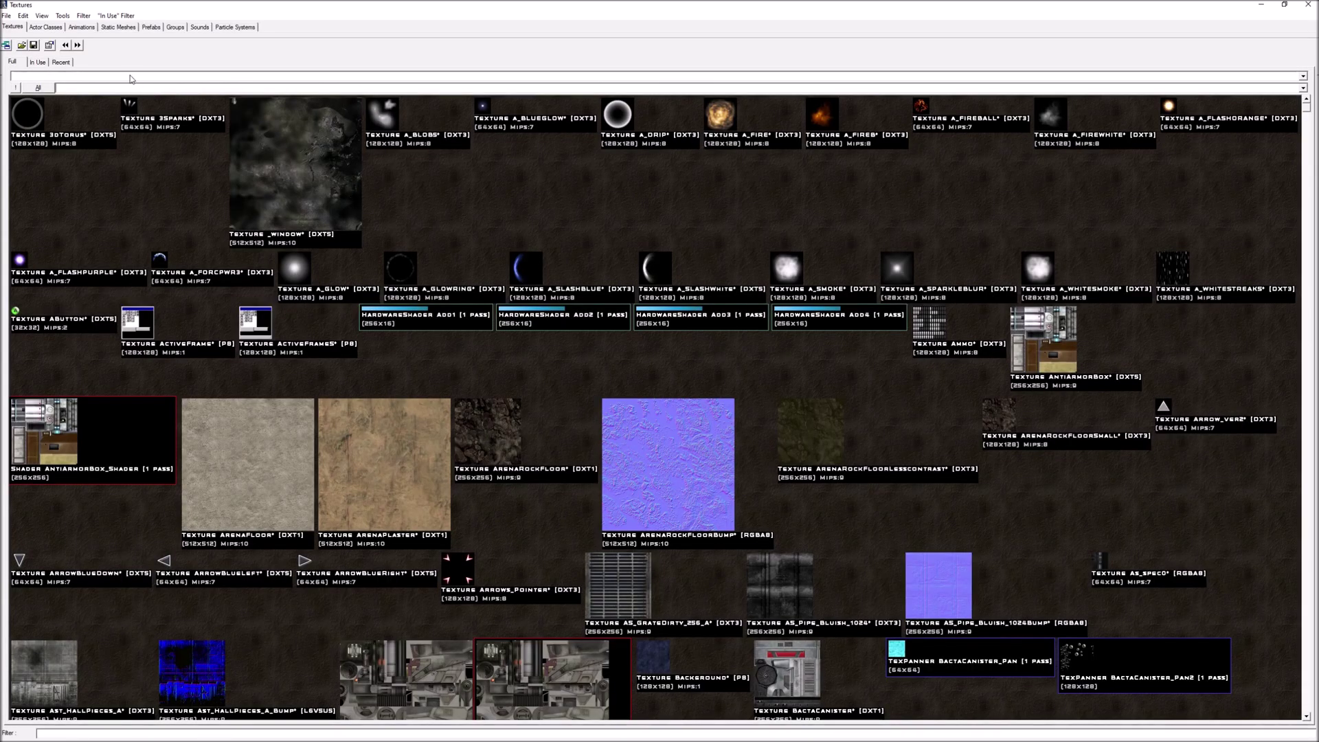
click(131, 77)
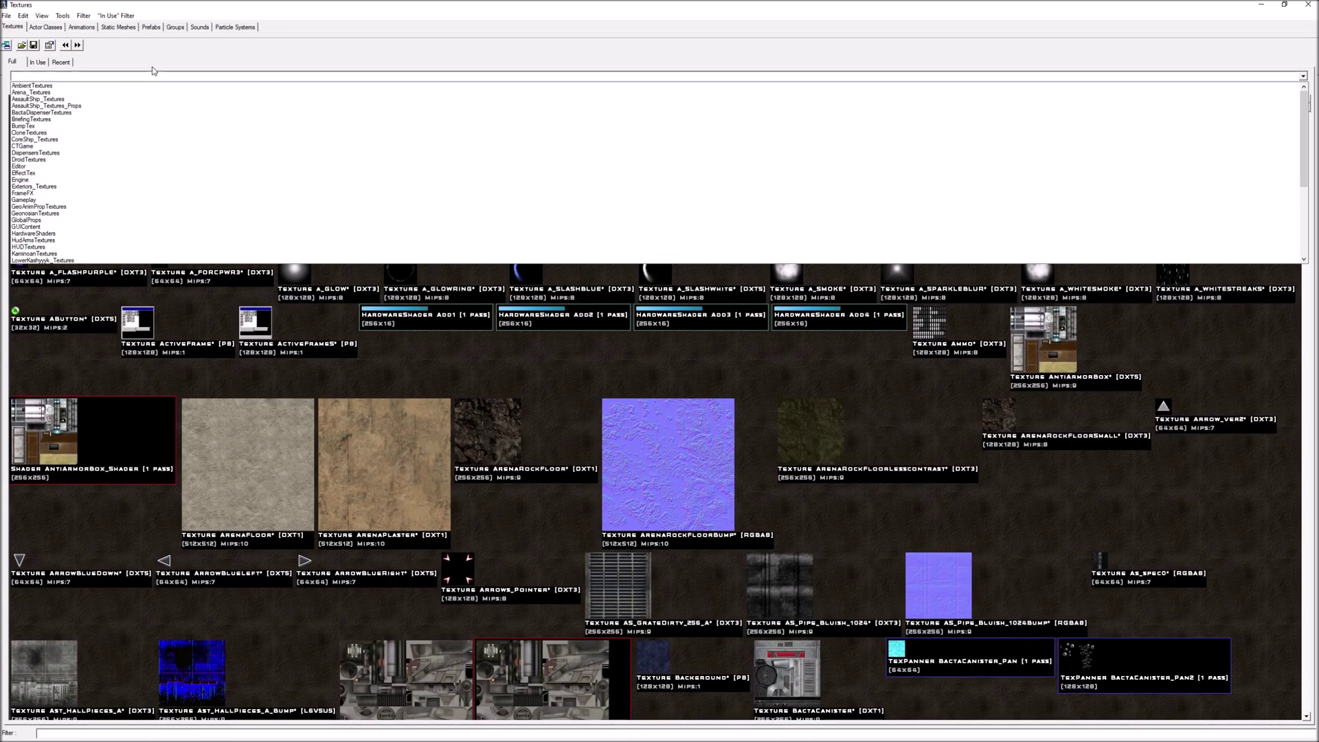
click(38, 134)
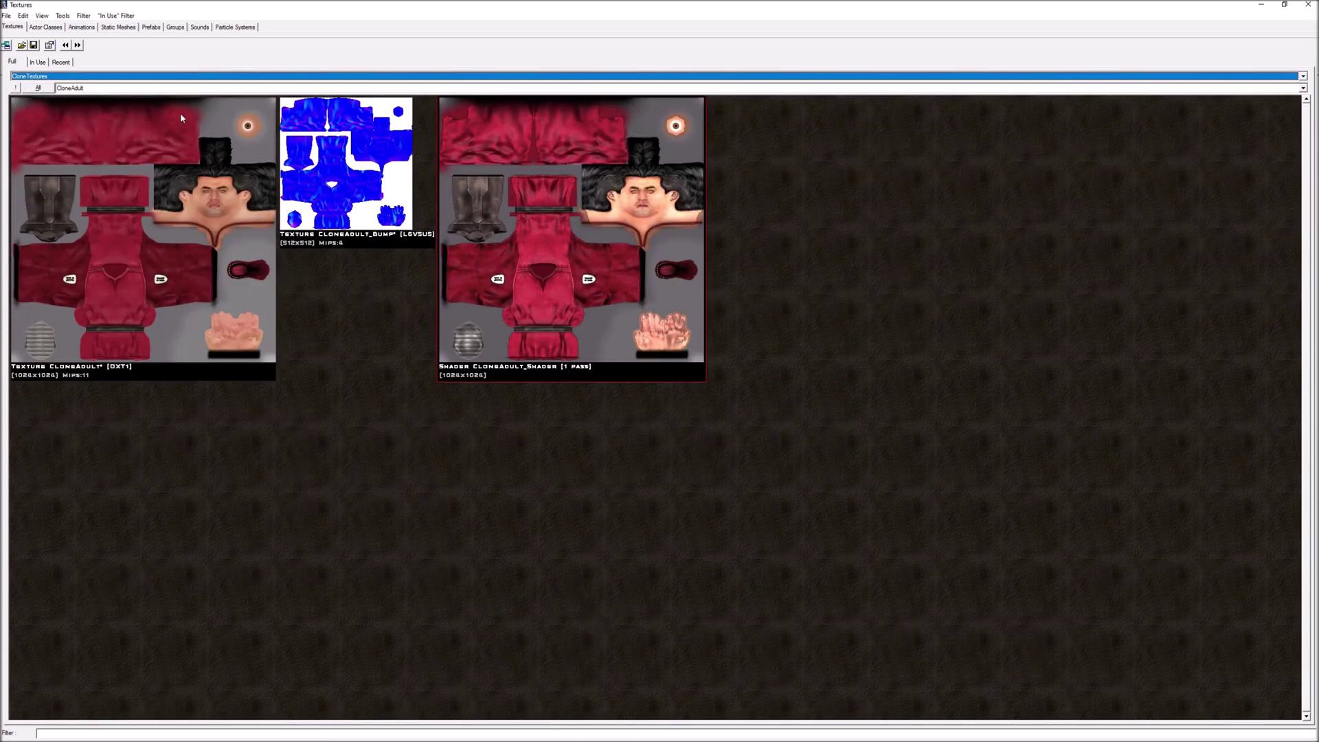
click(119, 89)
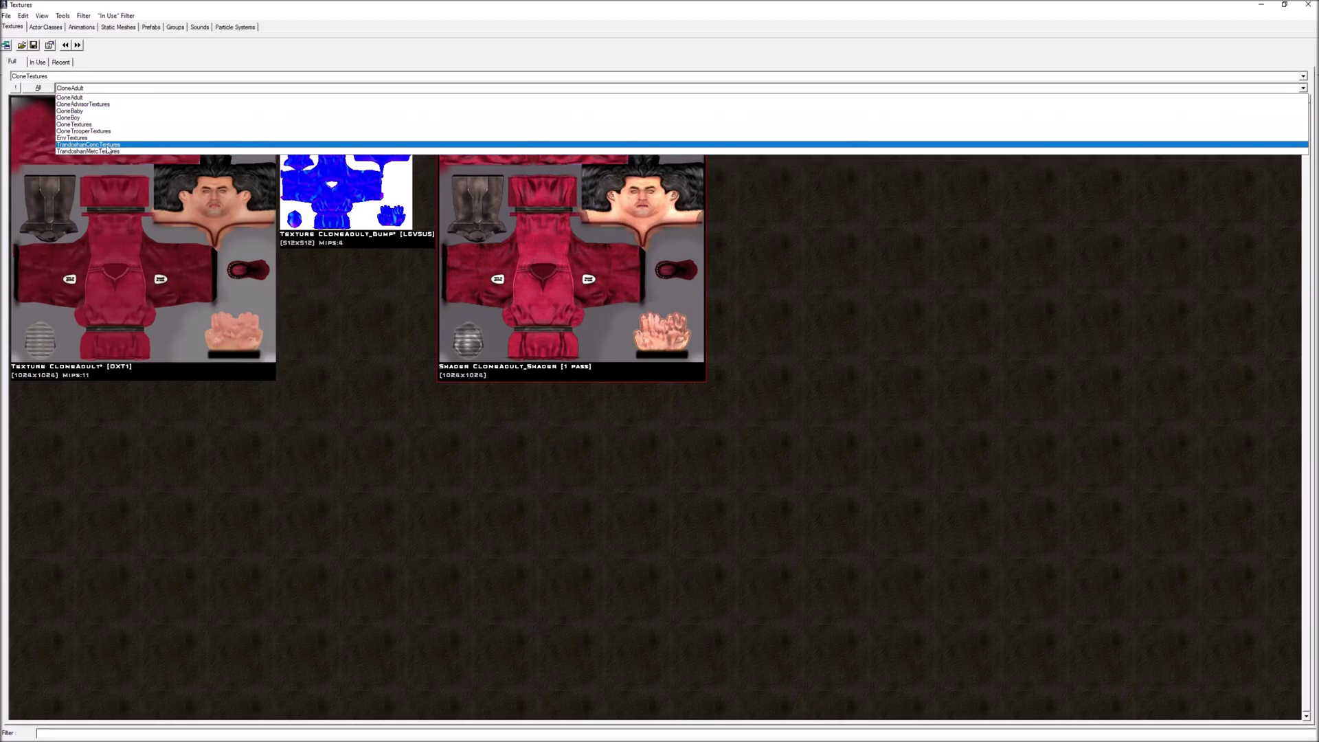
click(106, 146)
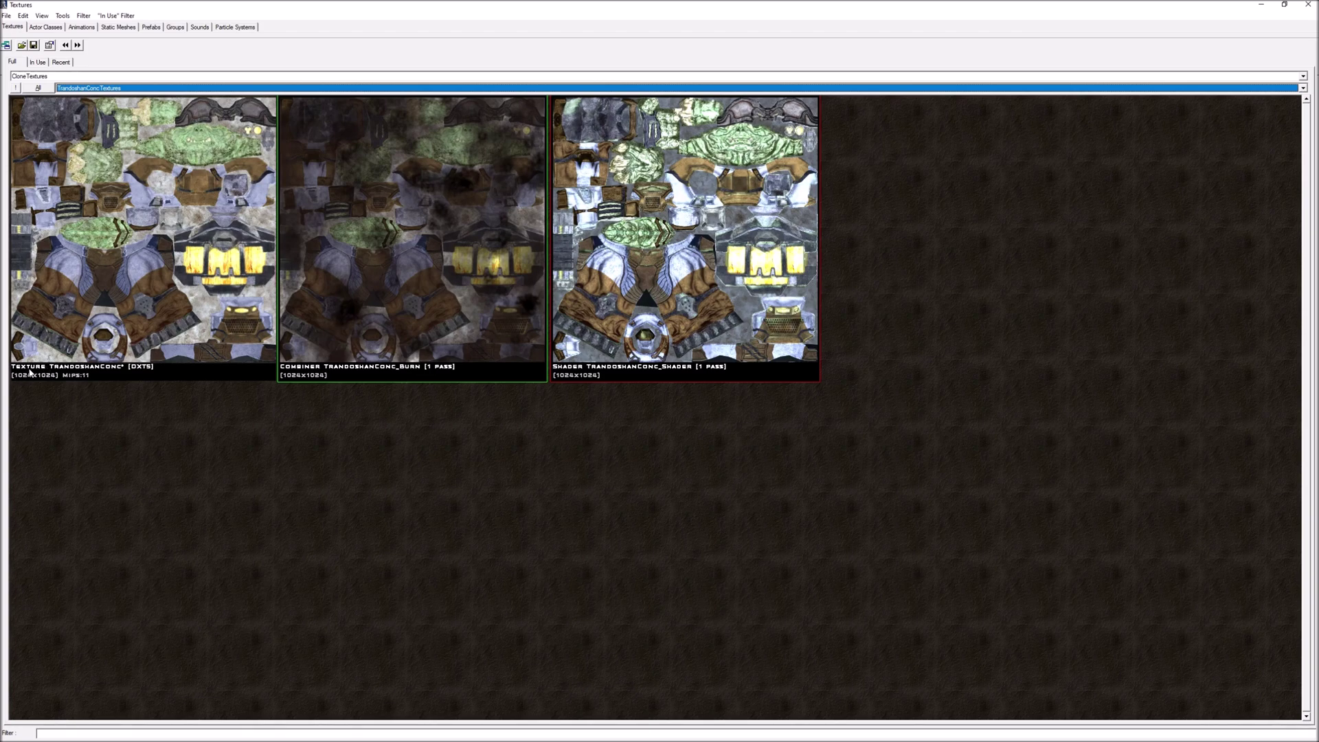
Export the base TrandoshanConc texture as TrandoshanConc.tga into the SWRC textures folder.
click(129, 313)
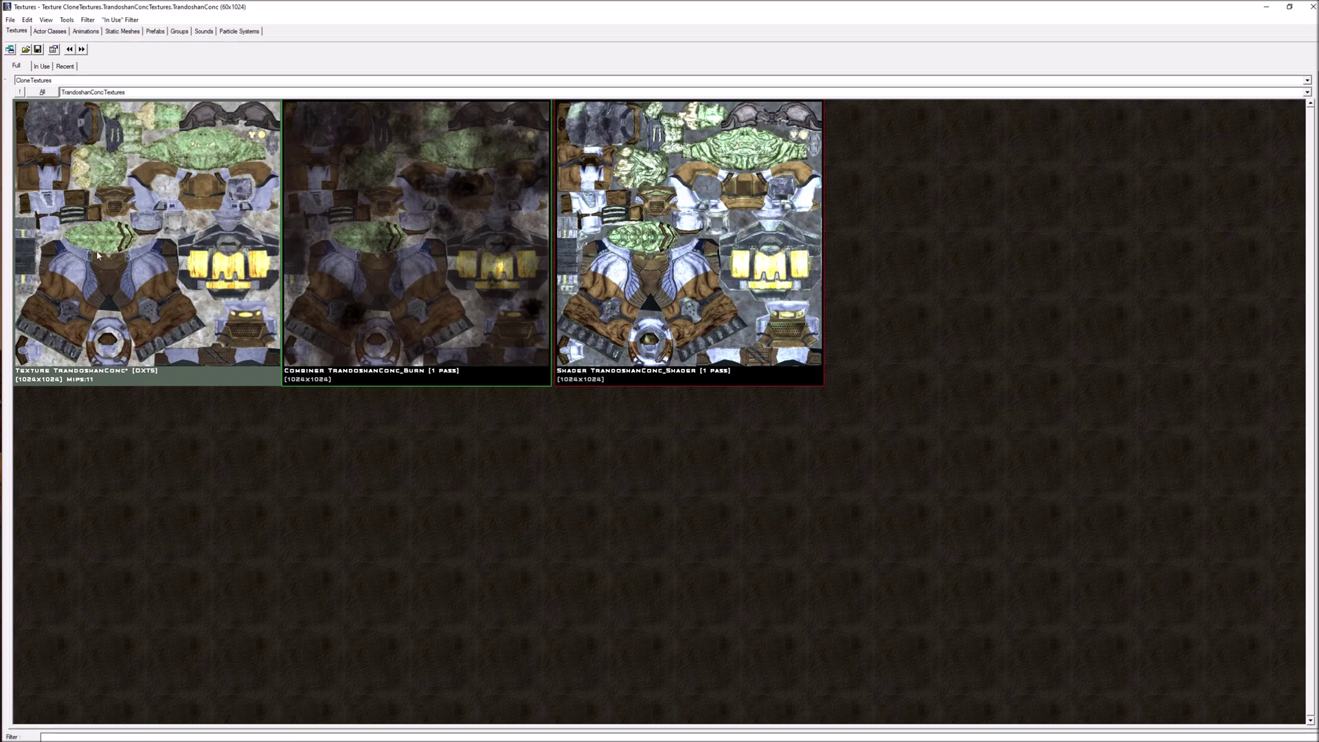
right_click(89, 198)
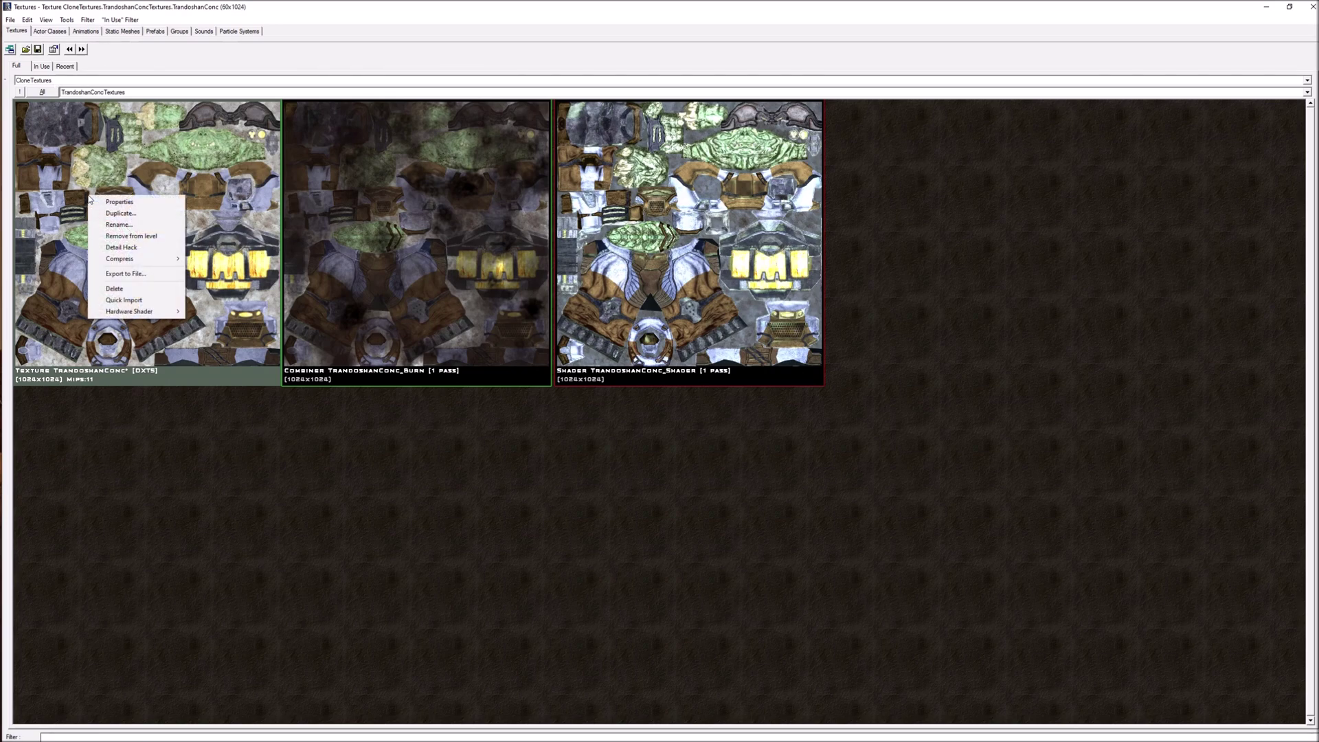
click(134, 275)
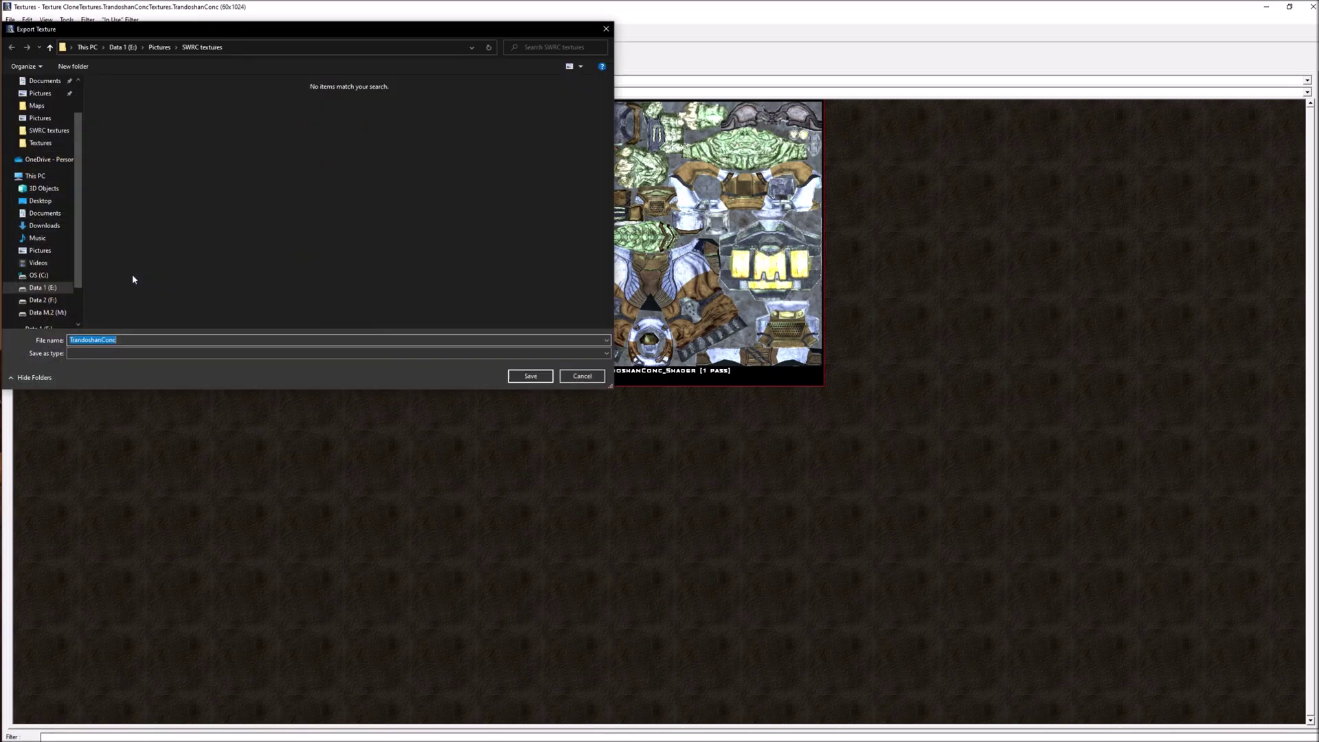
click(123, 341)
text(.tga)
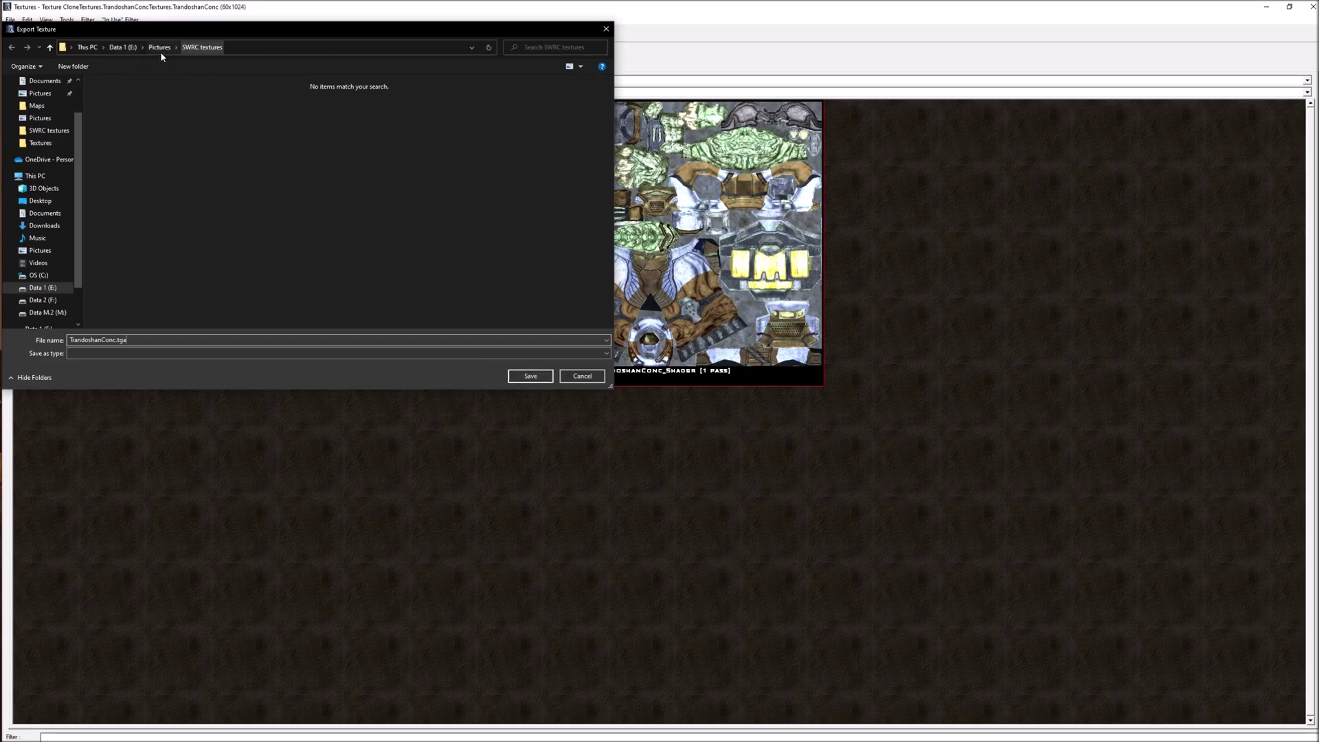
click(526, 375)
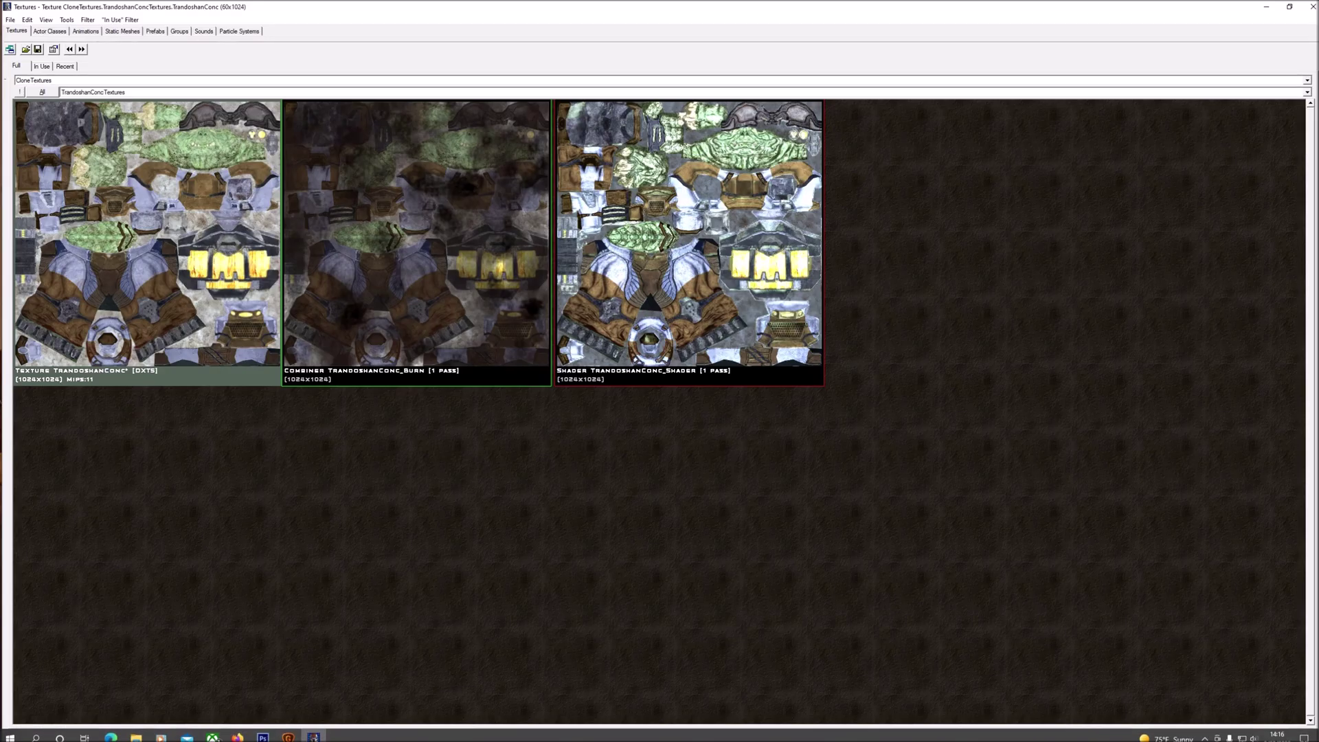
Switch to Photoshop and open TrandoshanConc.tga from the SWRC textures folder.
click(263, 734)
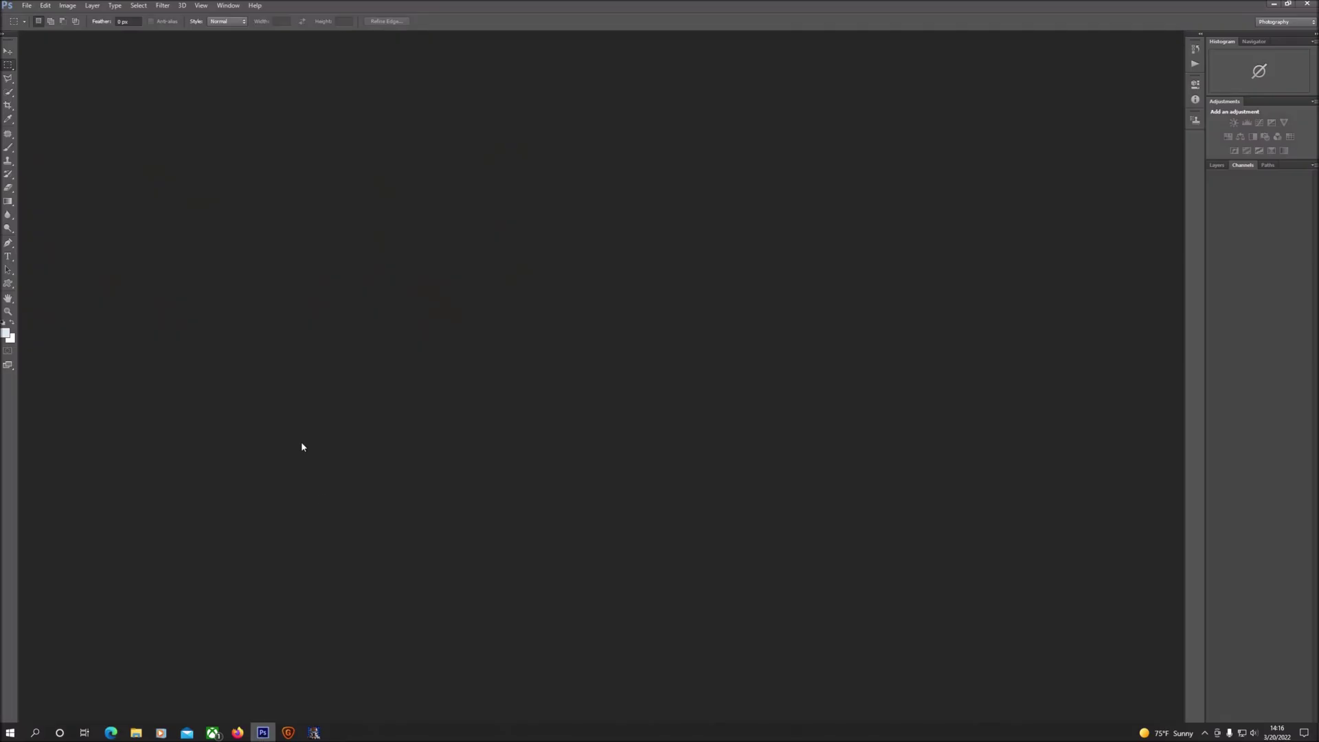
click(27, 6)
click(33, 26)
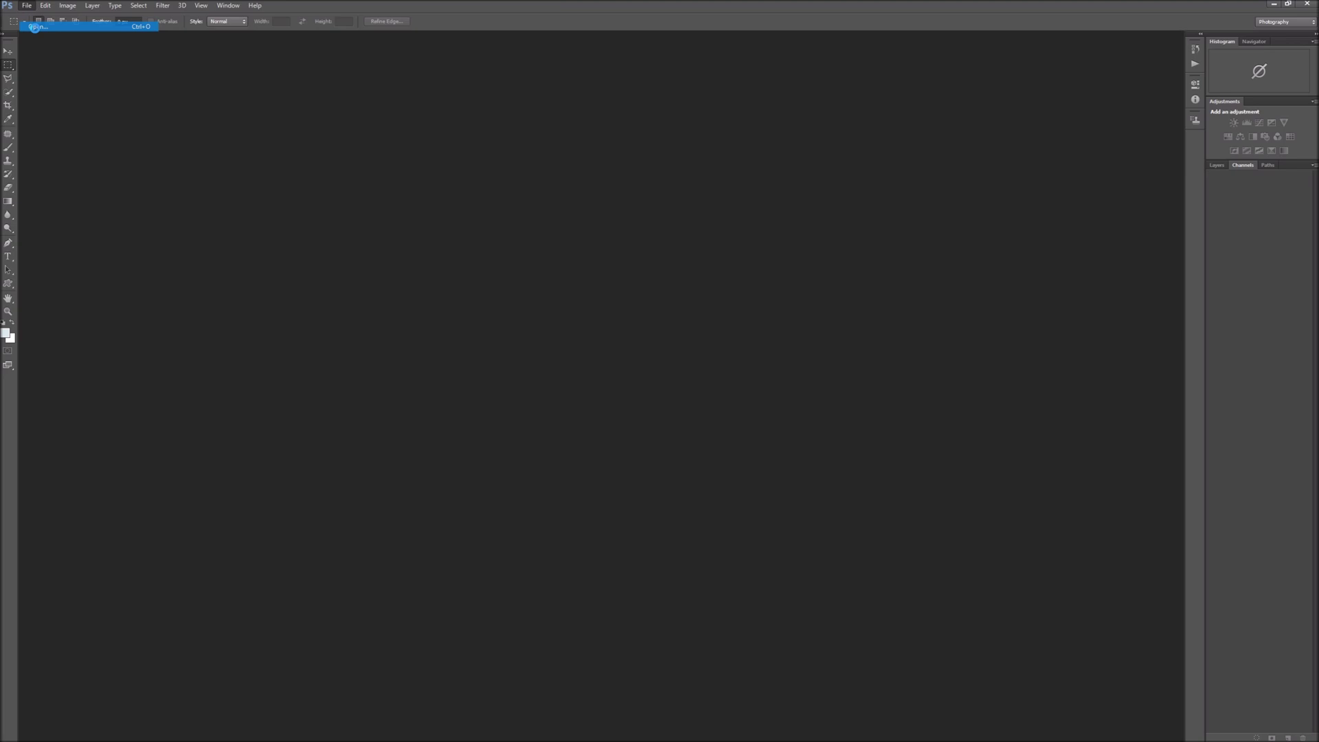
click(598, 254)
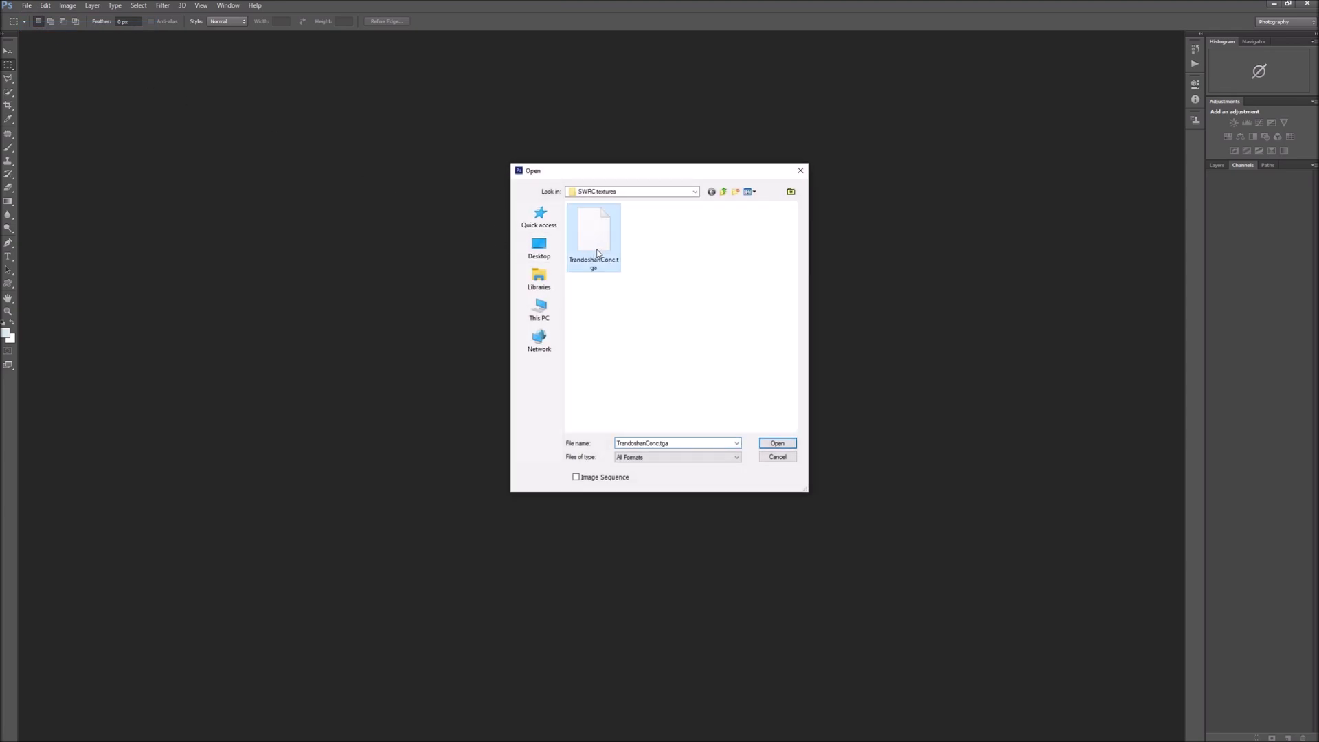
click(784, 443)
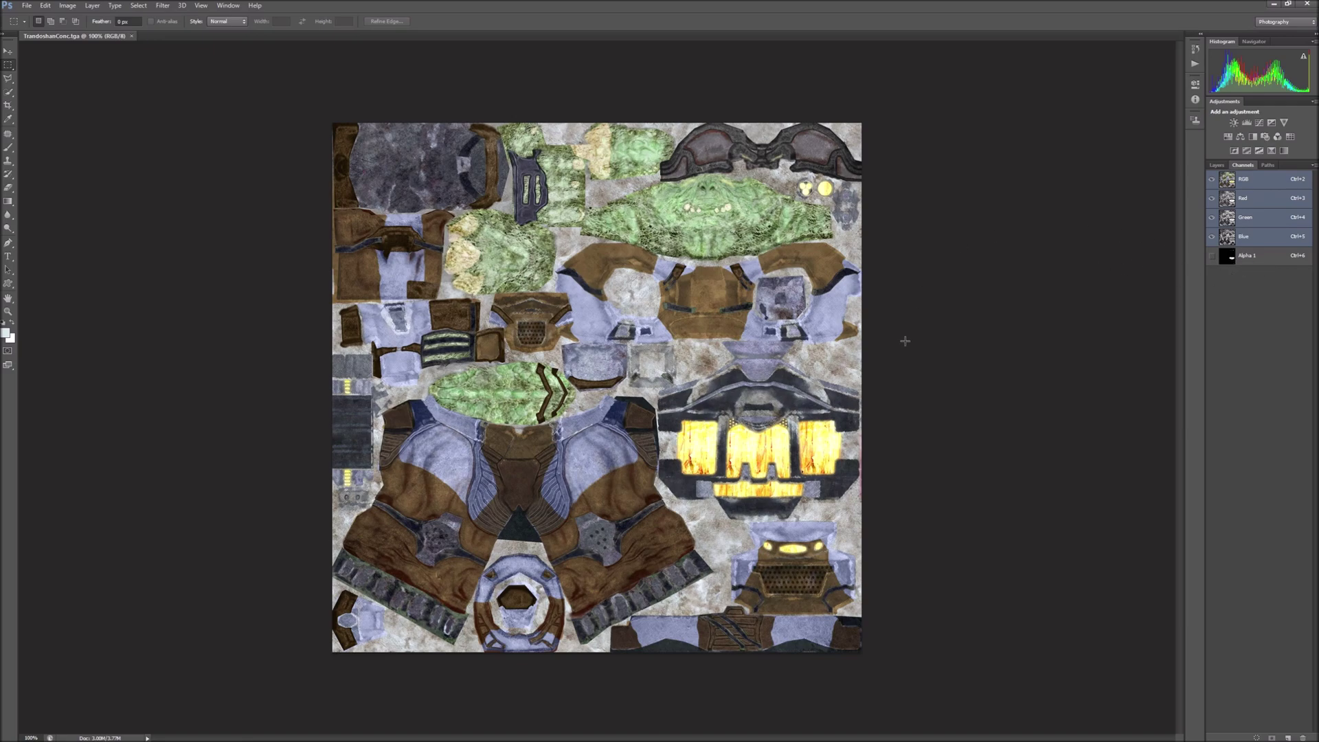
Delete the Alpha 1 channel from the TrandoshanConc texture.
click(1245, 258)
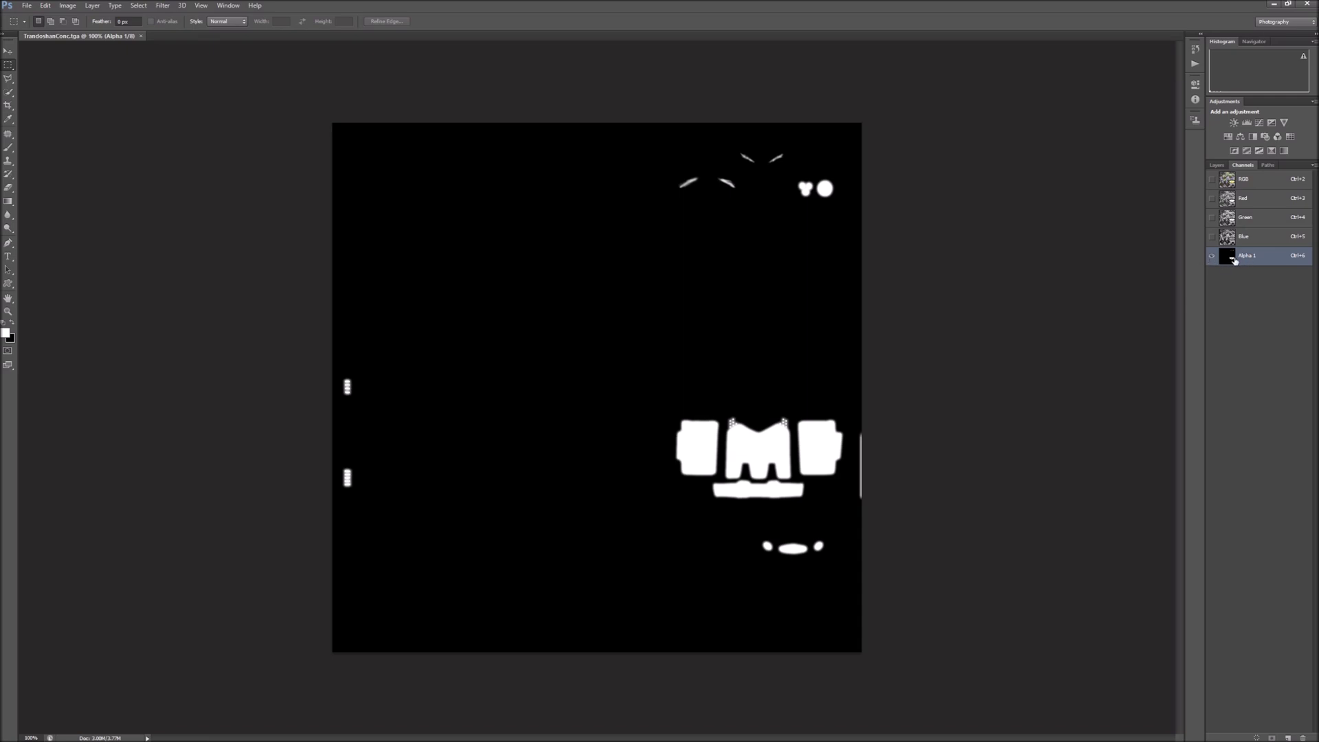
right_click(1252, 260)
click(1259, 276)
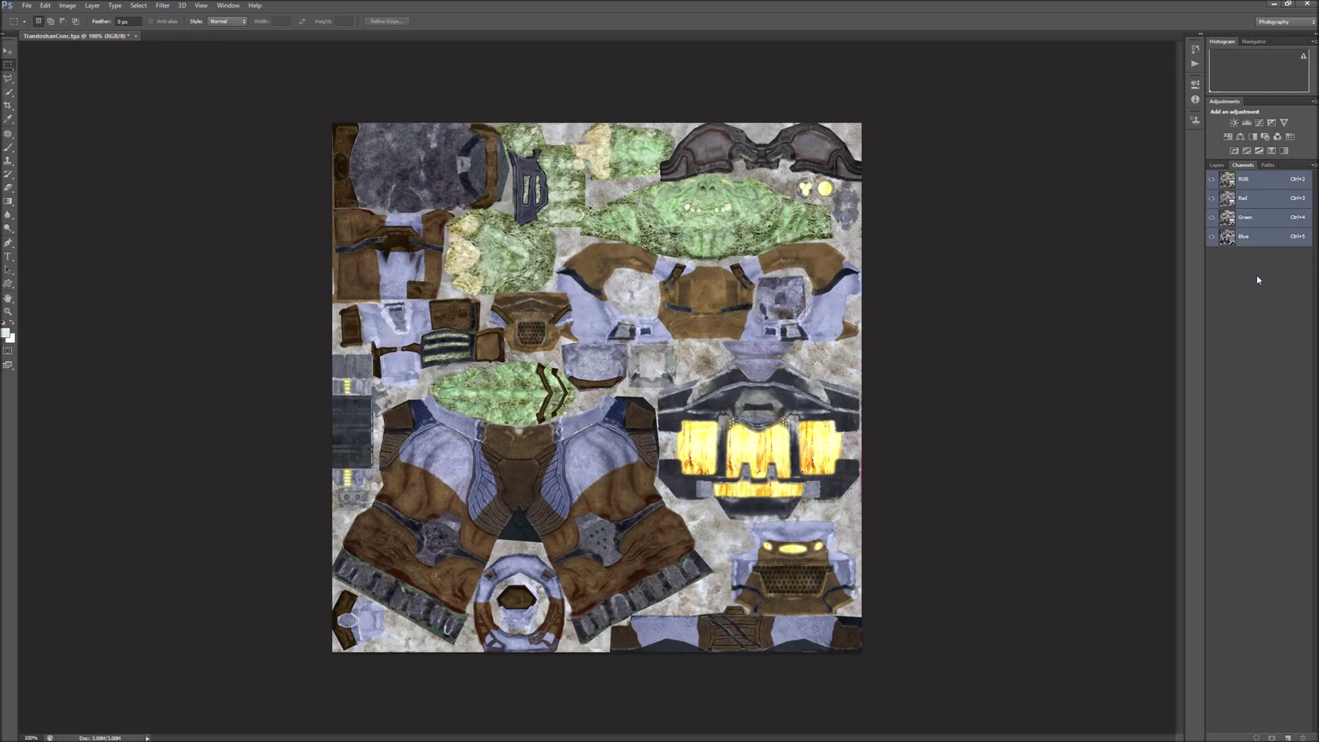
Save the colour image as TrandoshanConc.png, accepting the default PNG options.
click(26, 5)
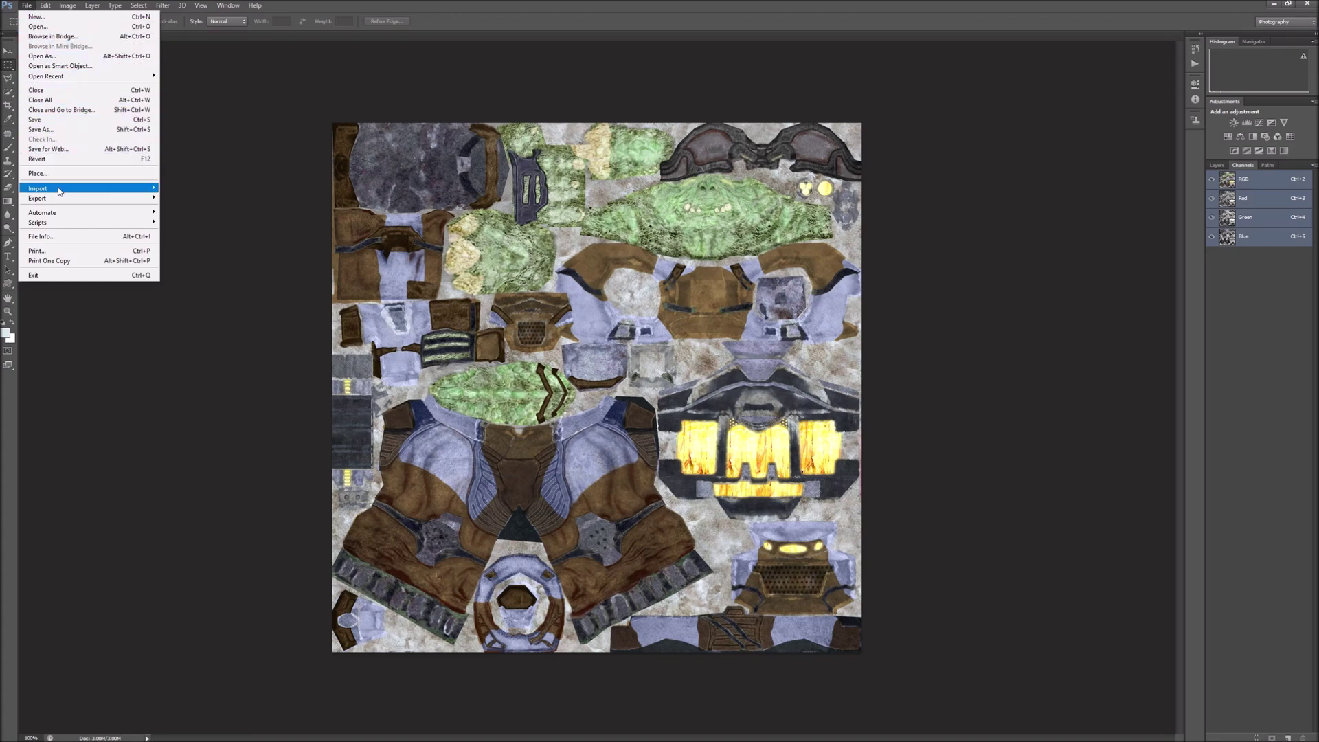
click(66, 130)
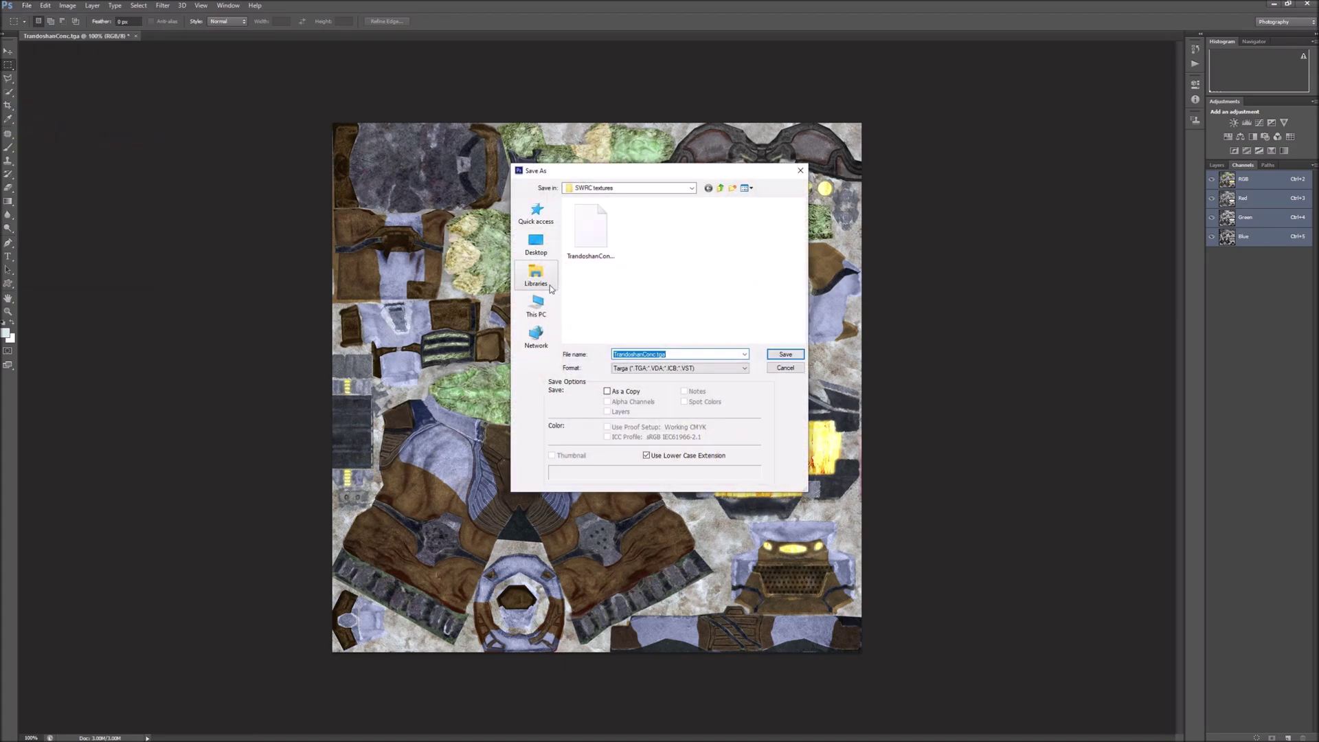
click(687, 369)
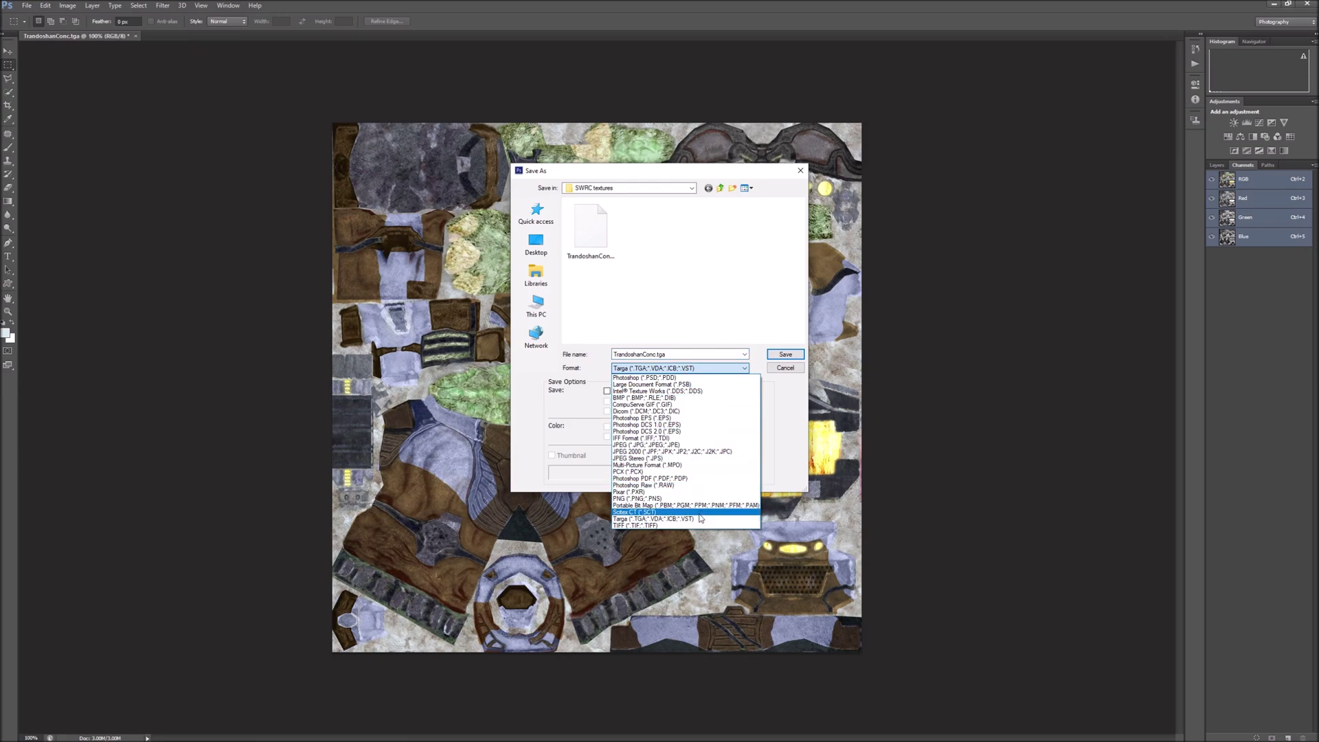
click(660, 499)
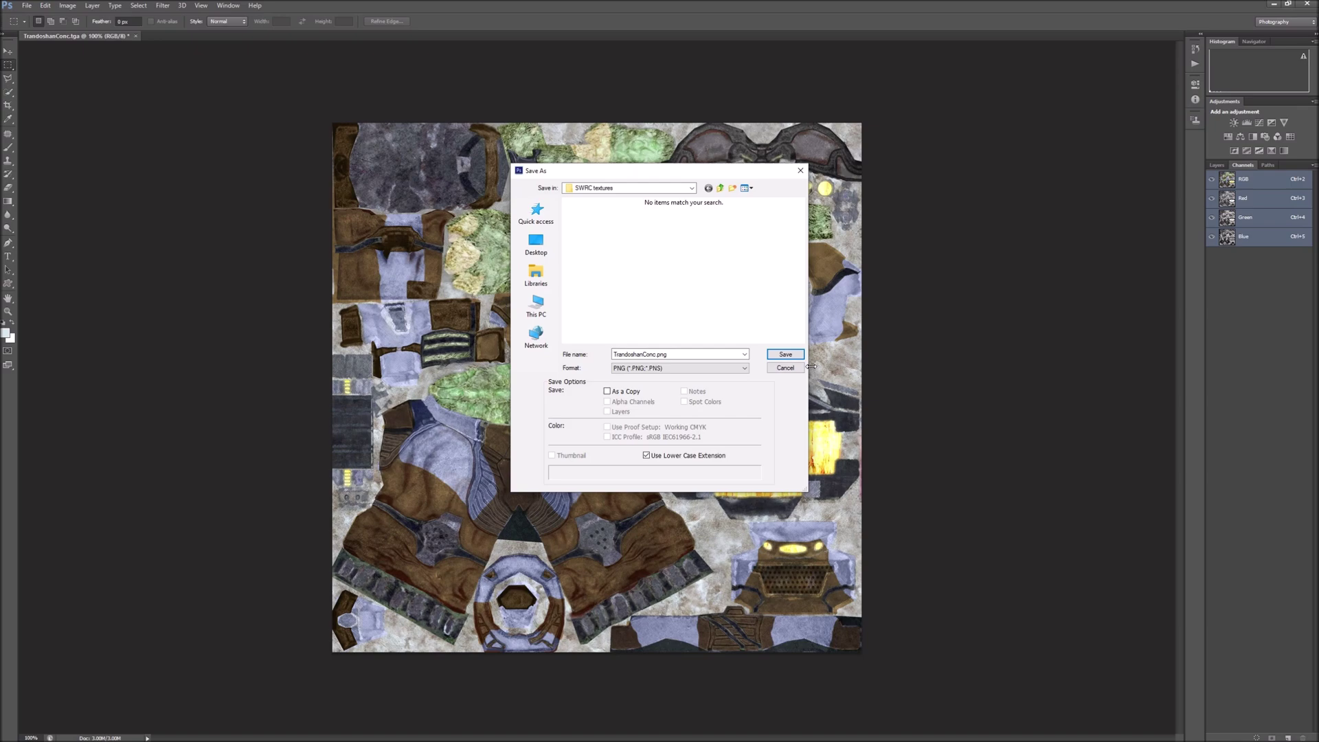
click(786, 354)
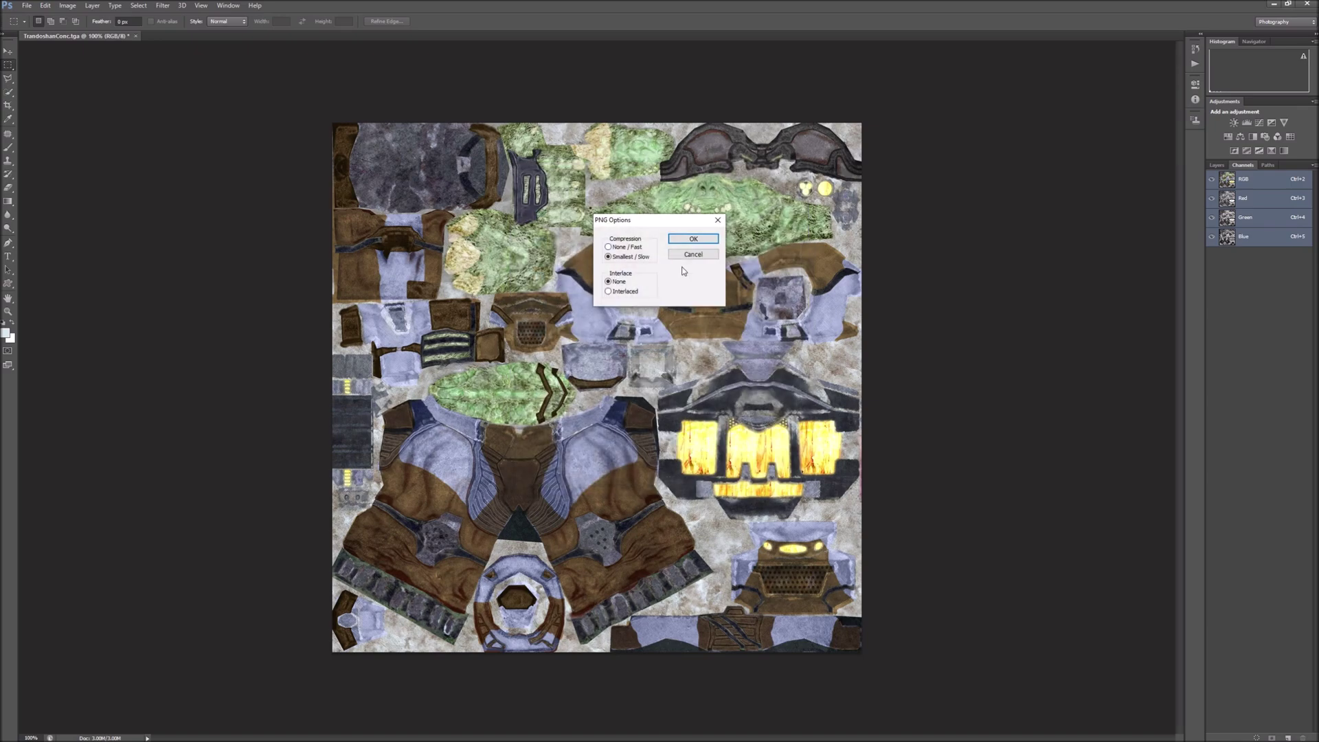
click(702, 238)
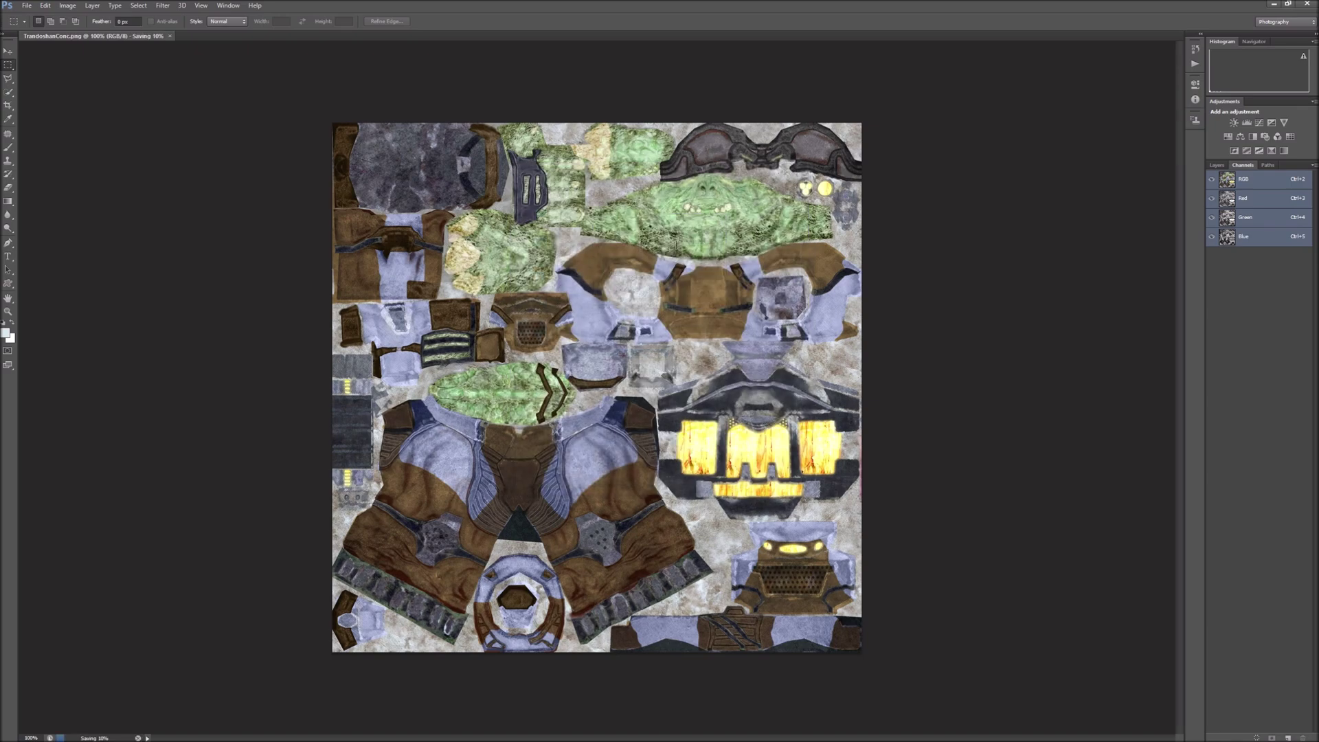
Close the PNG, reopen TrandoshanConc.tga and delete its RGB channels, keeping only Alpha 1.
click(134, 35)
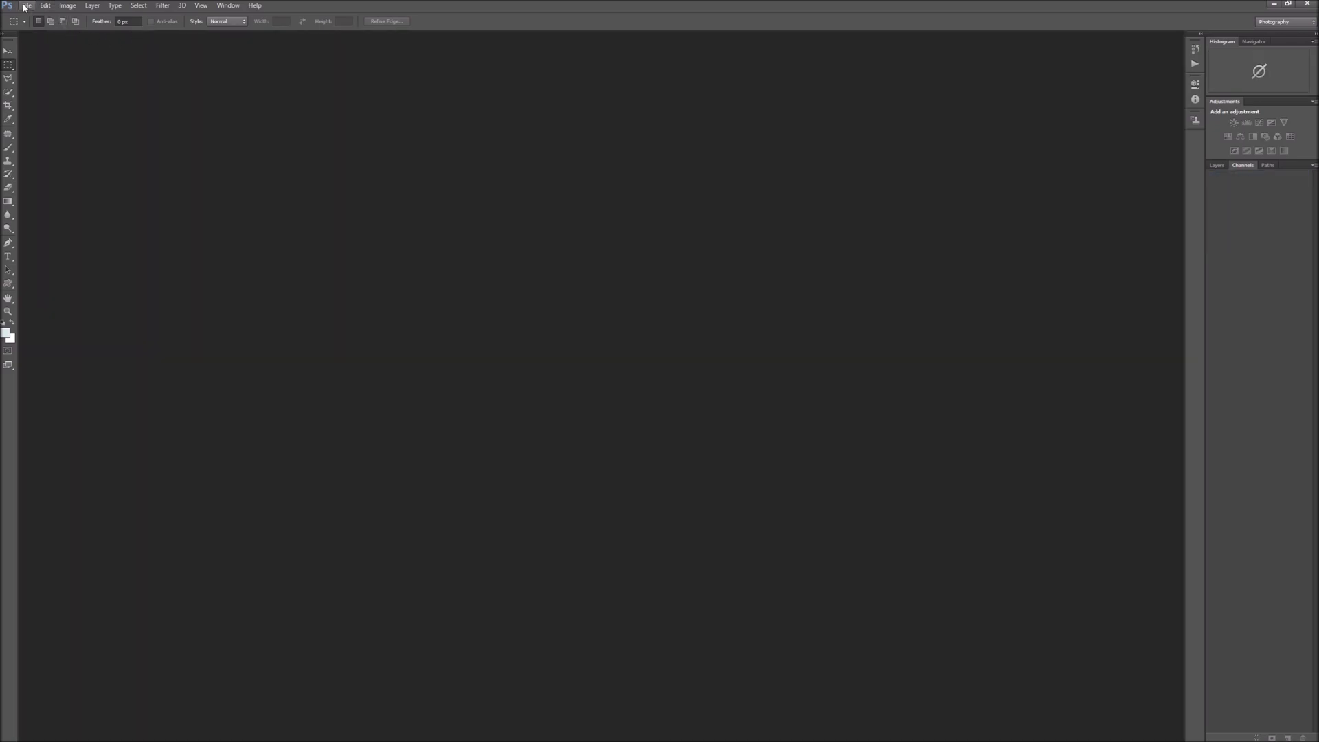
click(27, 6)
click(38, 26)
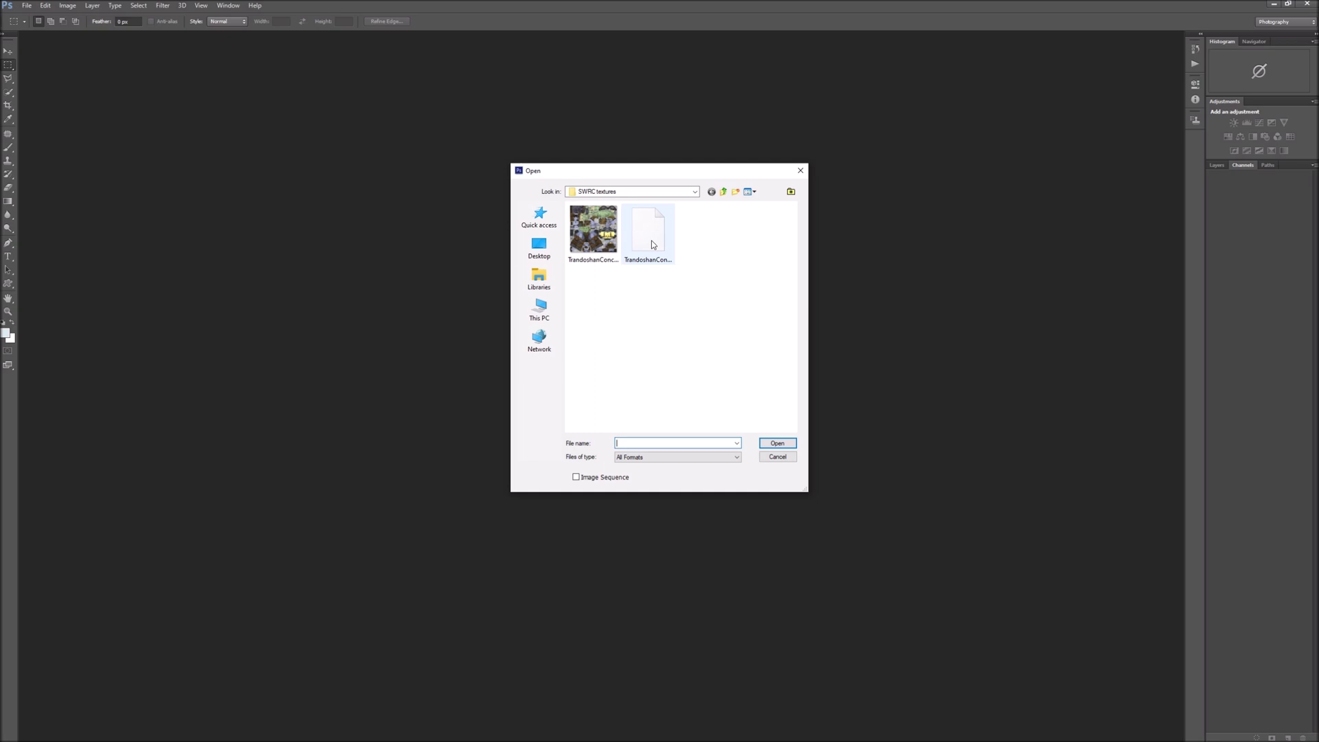
click(649, 237)
click(775, 444)
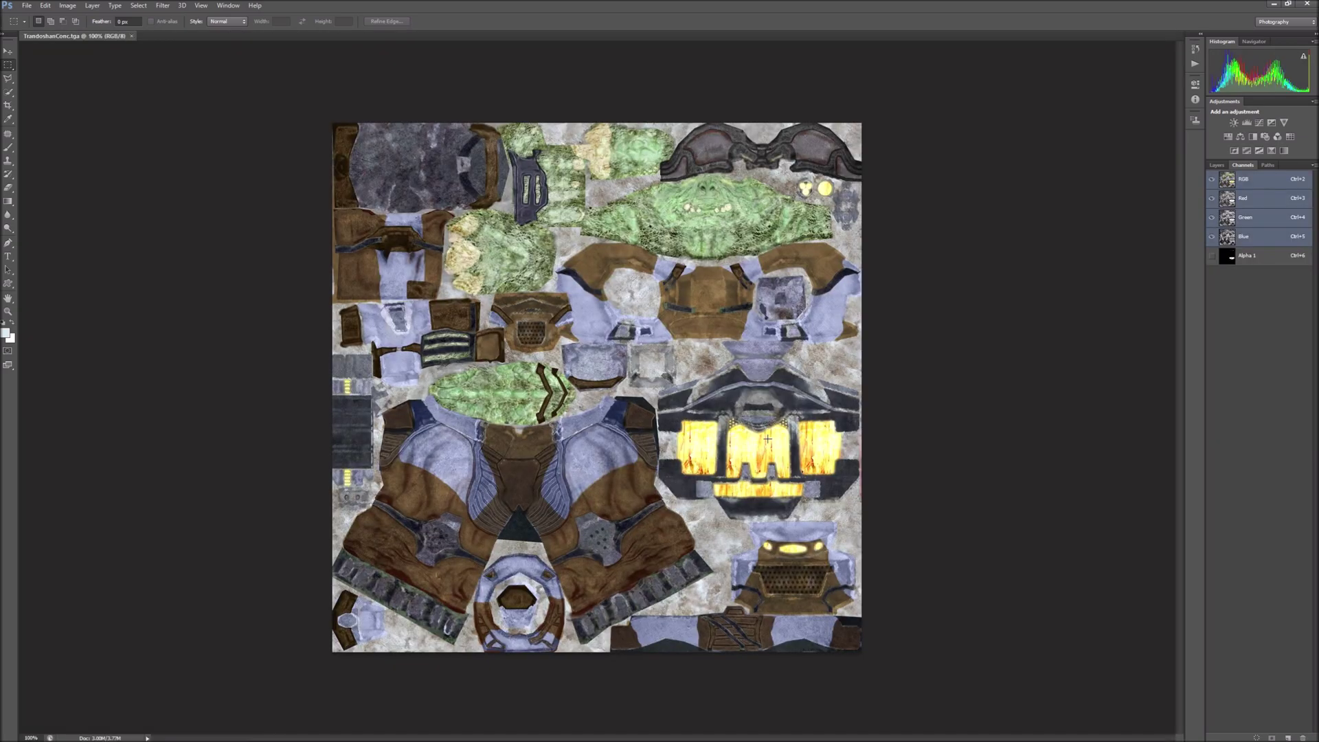
right_click(1241, 189)
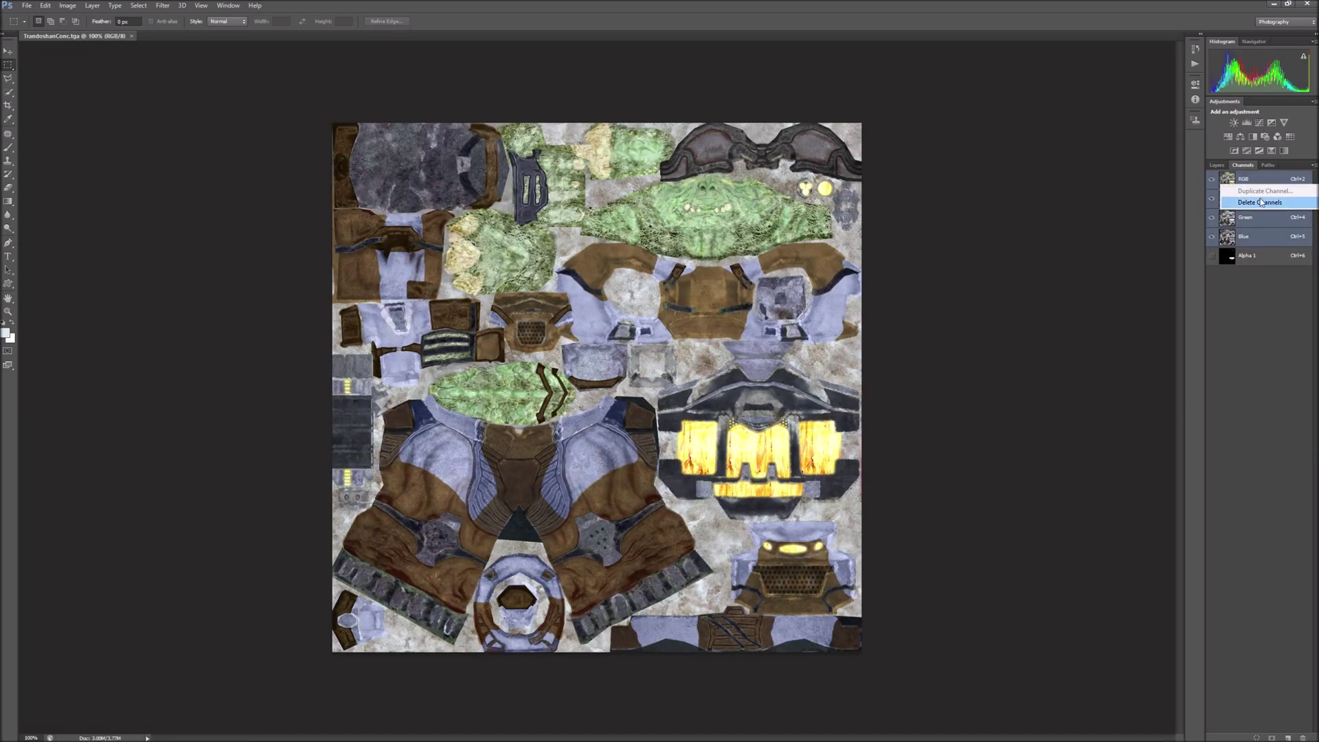
click(1261, 203)
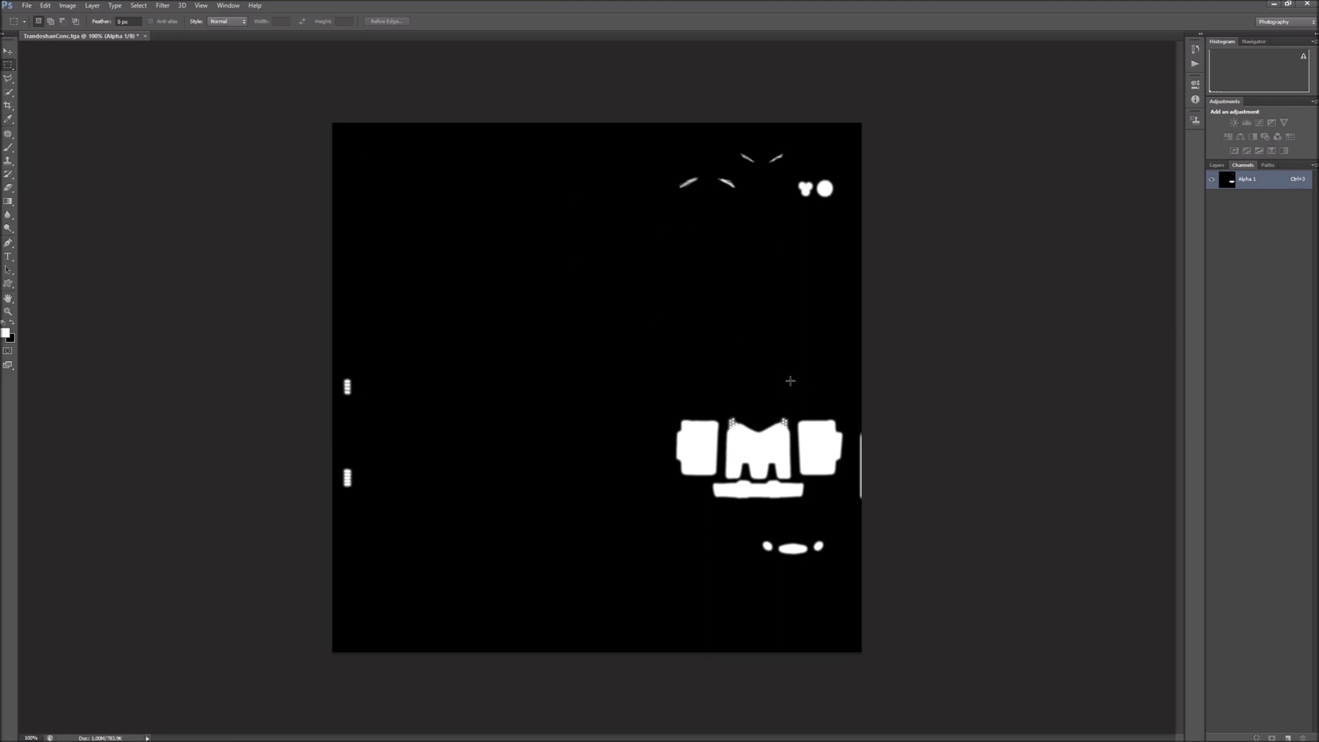
Create a new 1024×1024 RGB document, Untitled-1.
click(31, 10)
click(35, 17)
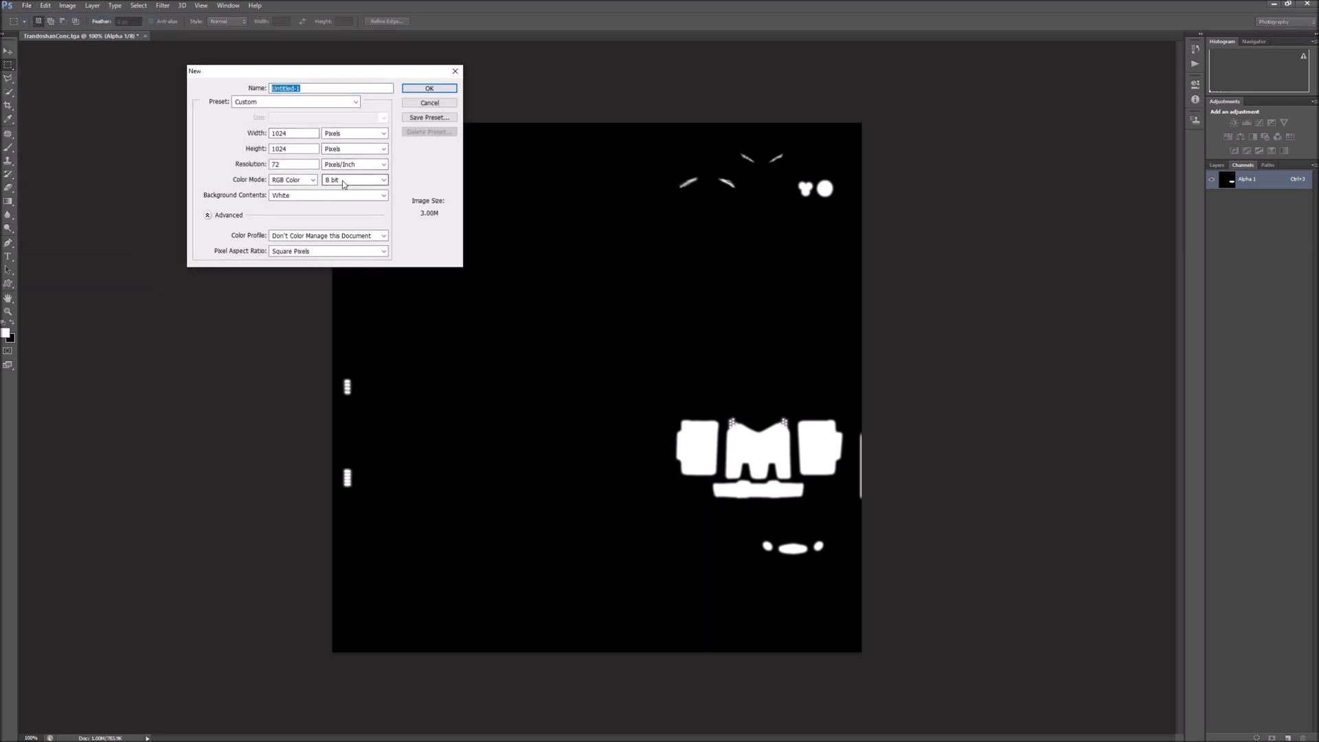
click(314, 180)
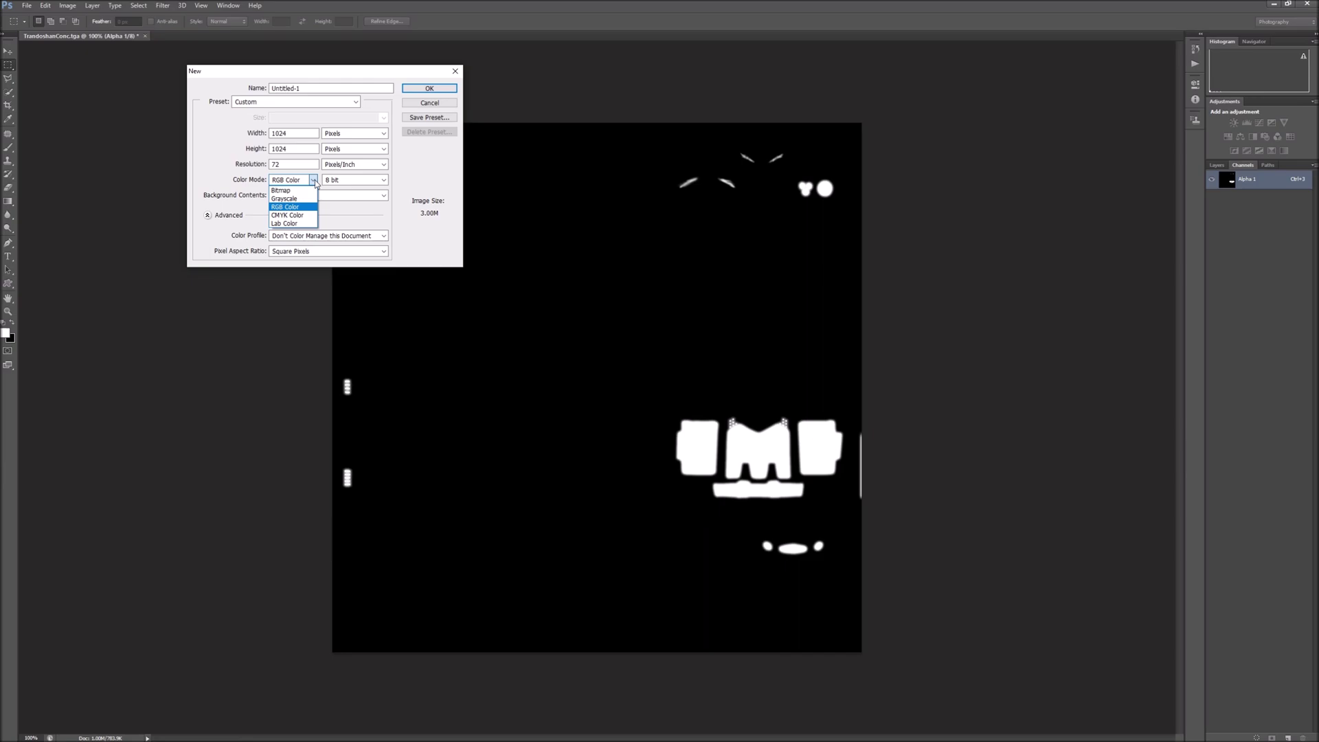
click(316, 182)
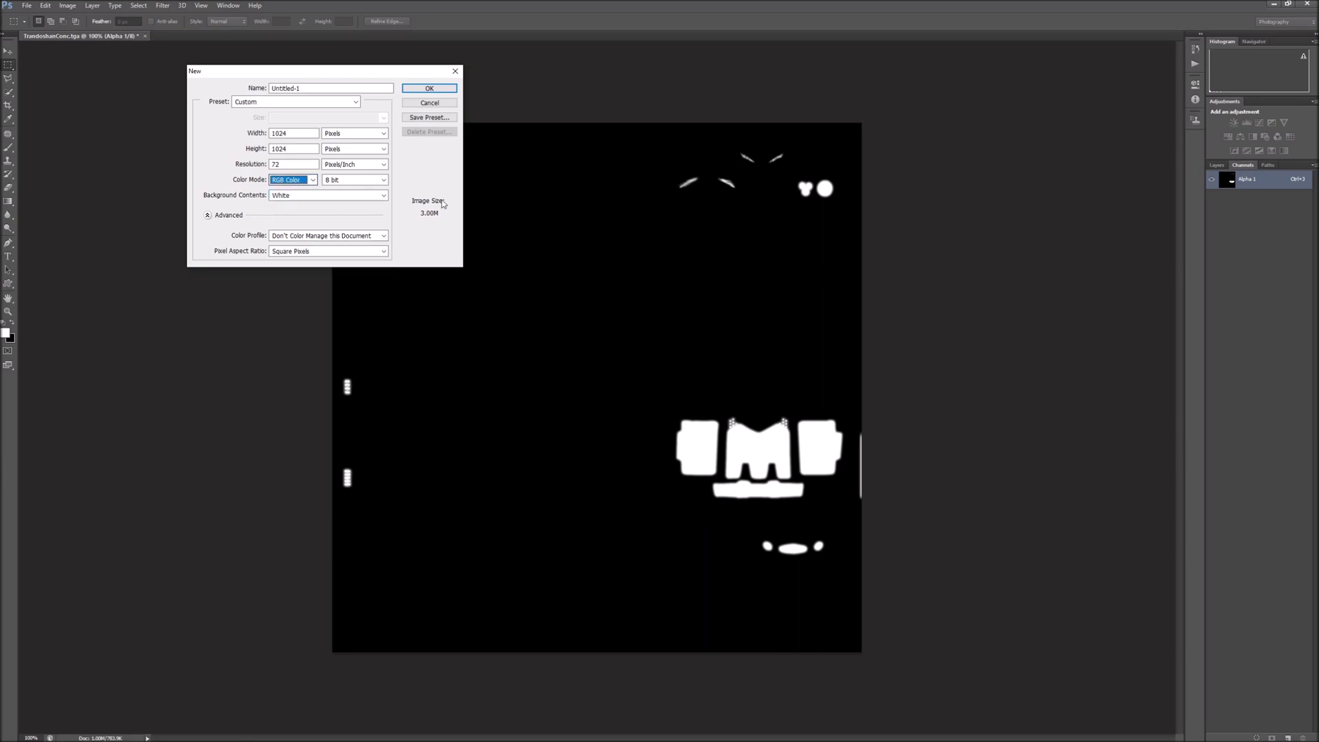
click(424, 90)
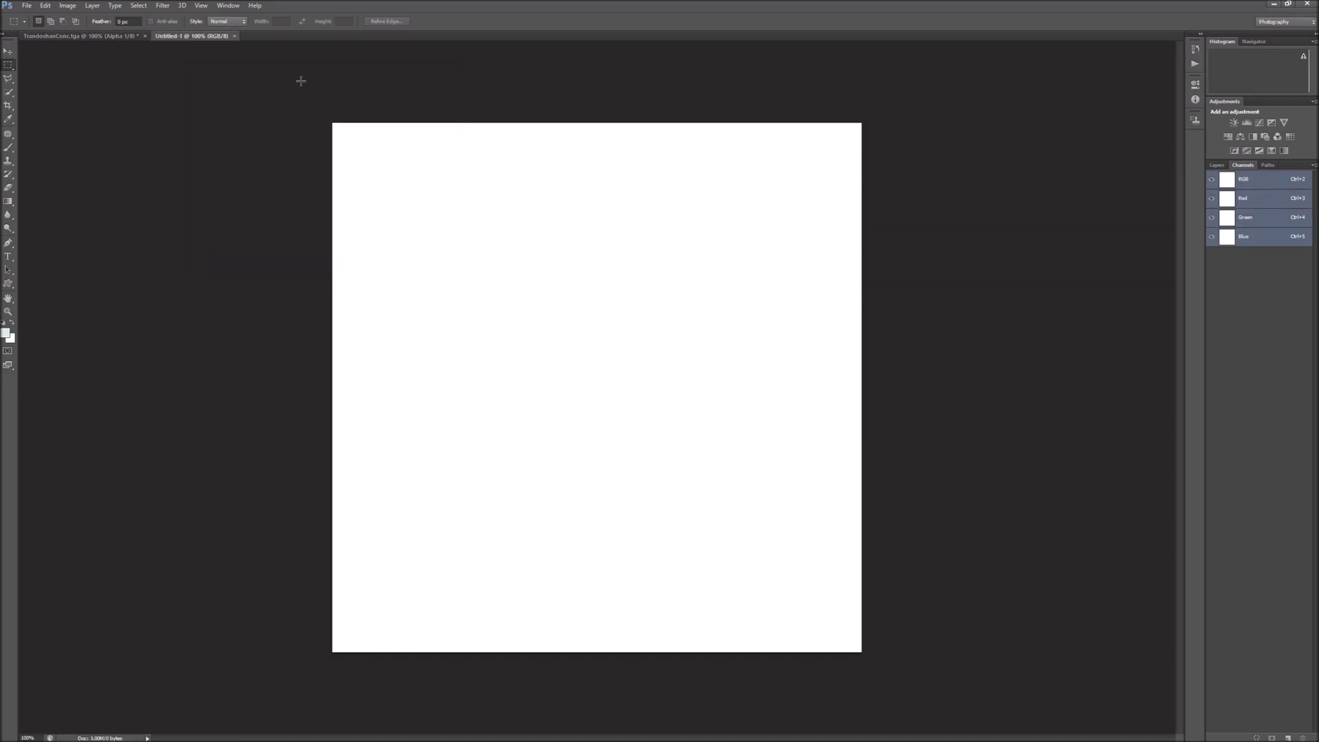
Copy the whole Alpha 1 mask from TrandoshanConc.tga and paste it into Untitled-1.
click(48, 37)
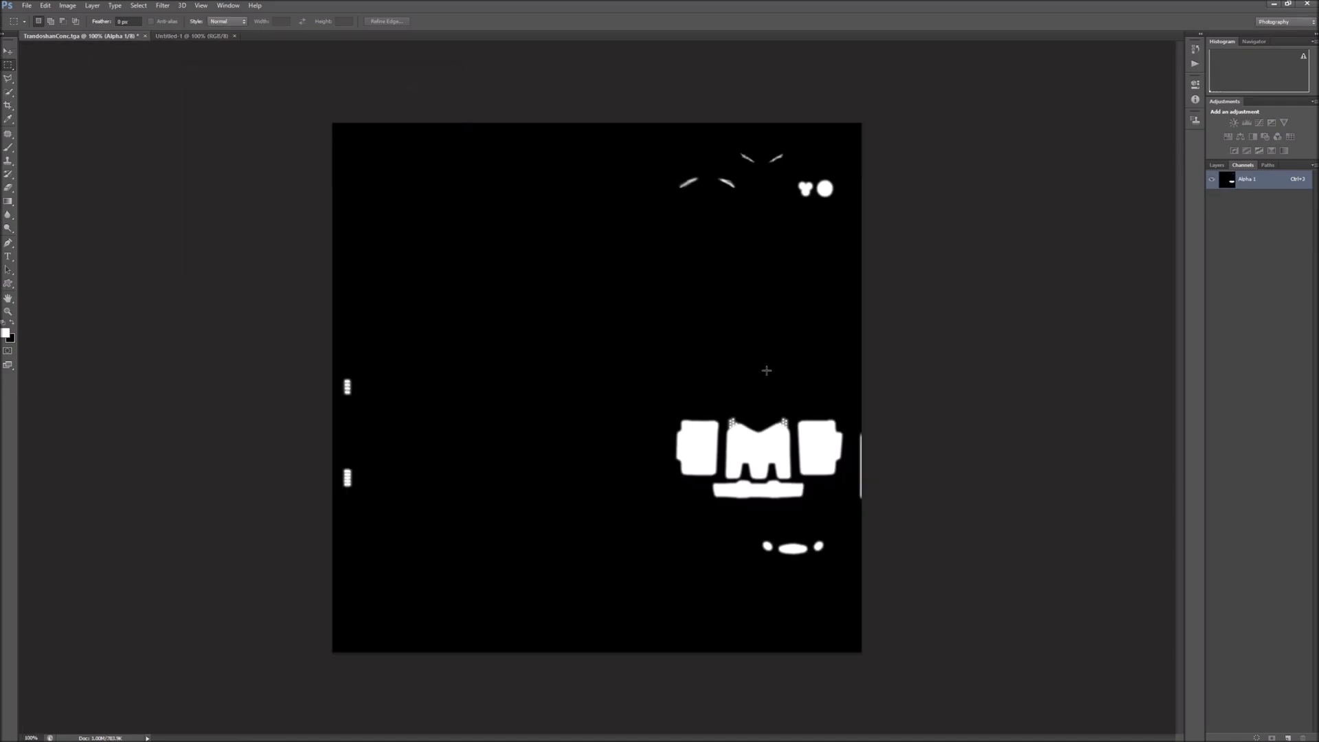
key(ctrl+a)
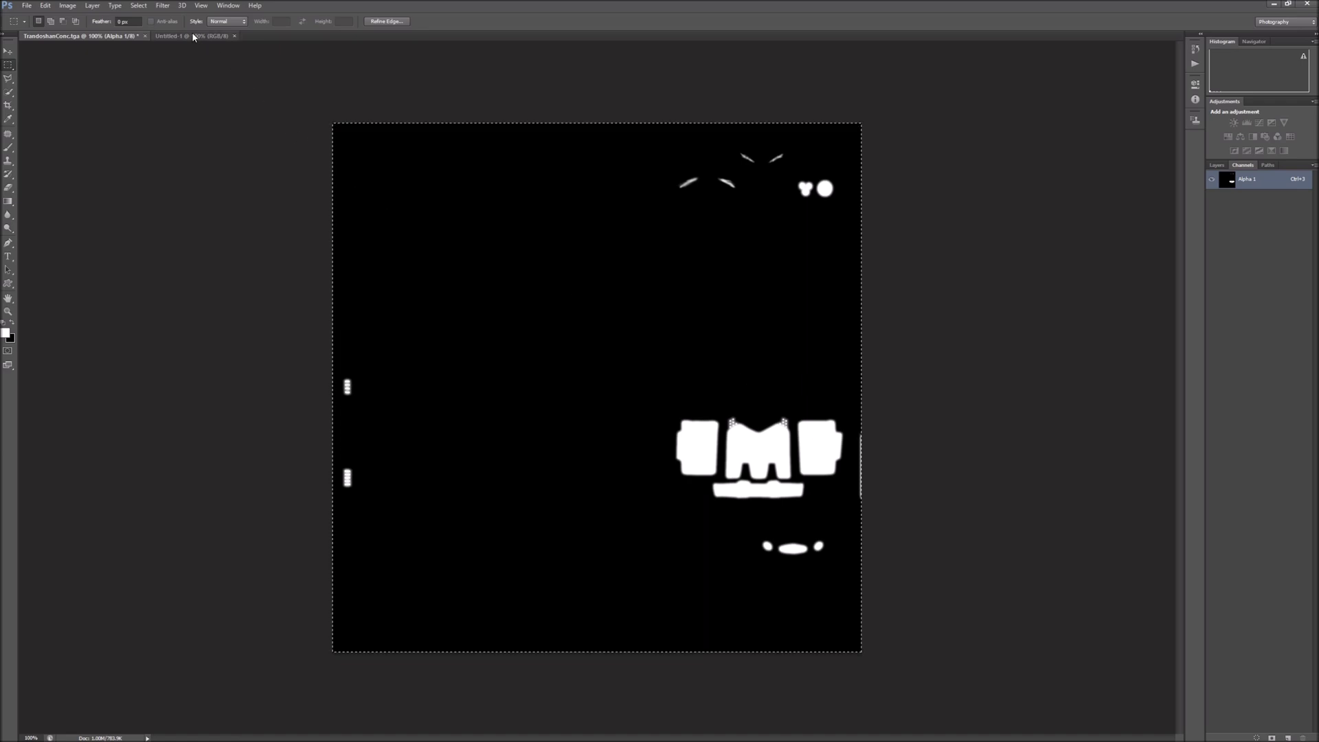
click(215, 37)
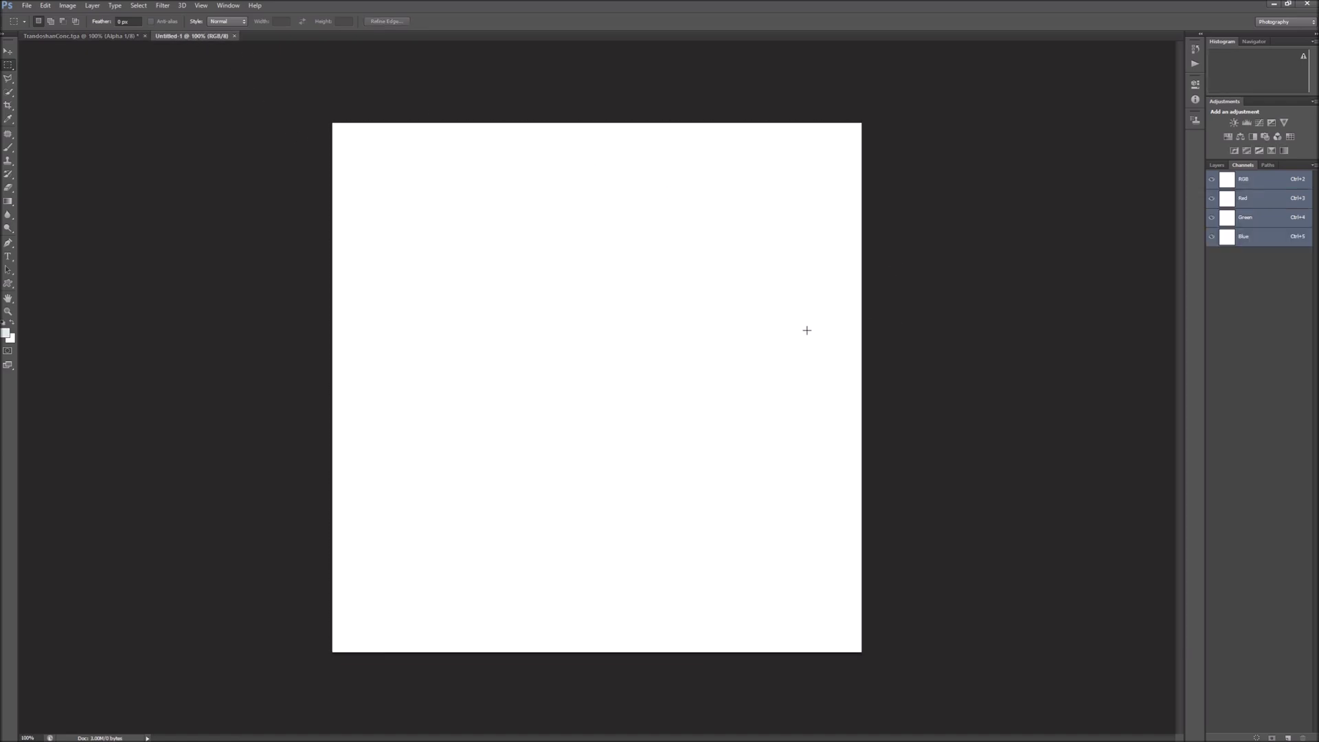
key(ctrl+v)
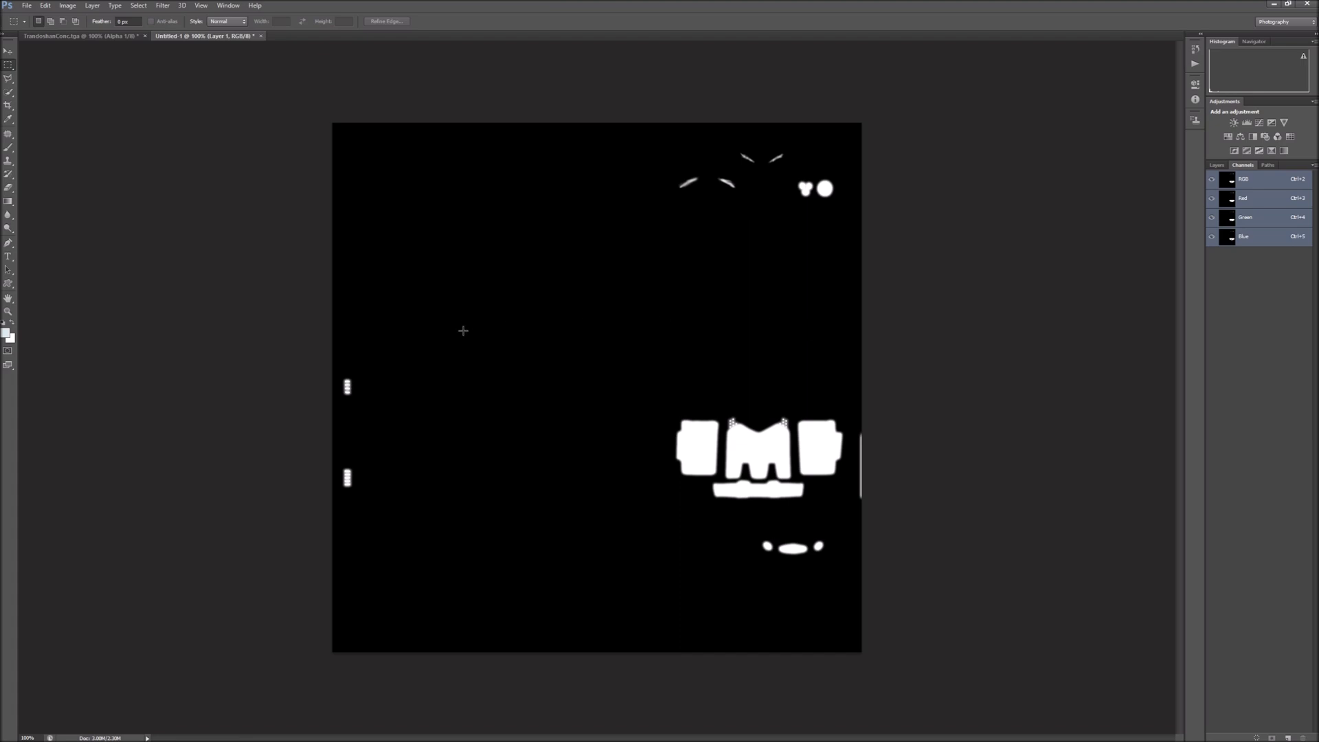
Save the mask document as a PNG named TrandoshanConcAlpha.png in the SWRC textures folder.
click(26, 6)
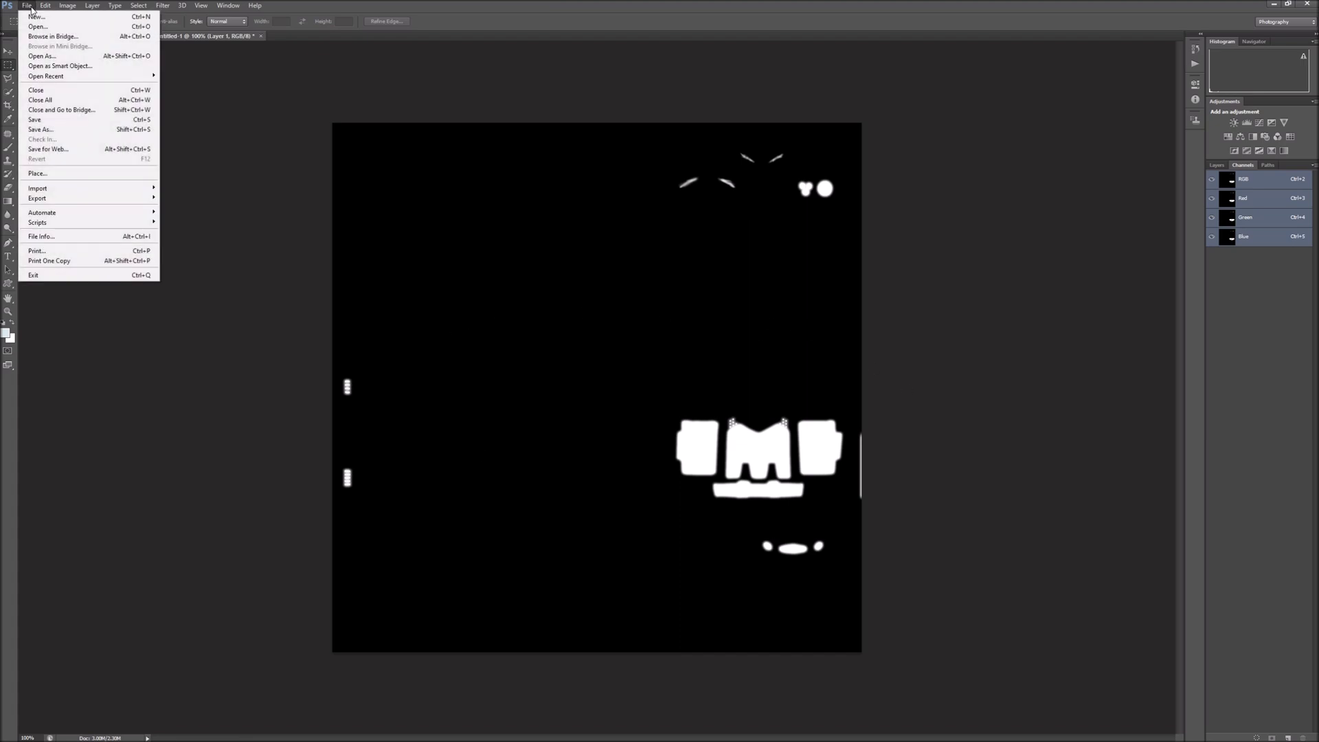
click(53, 130)
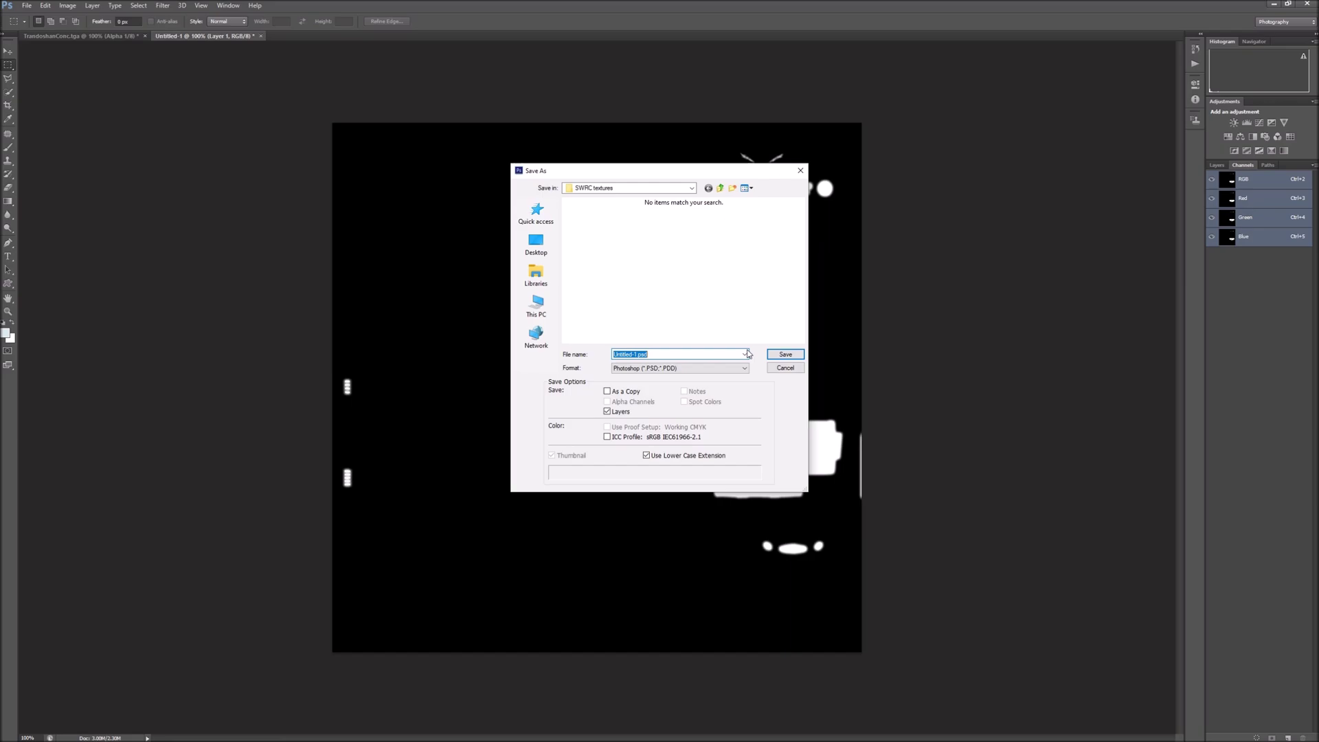
click(664, 368)
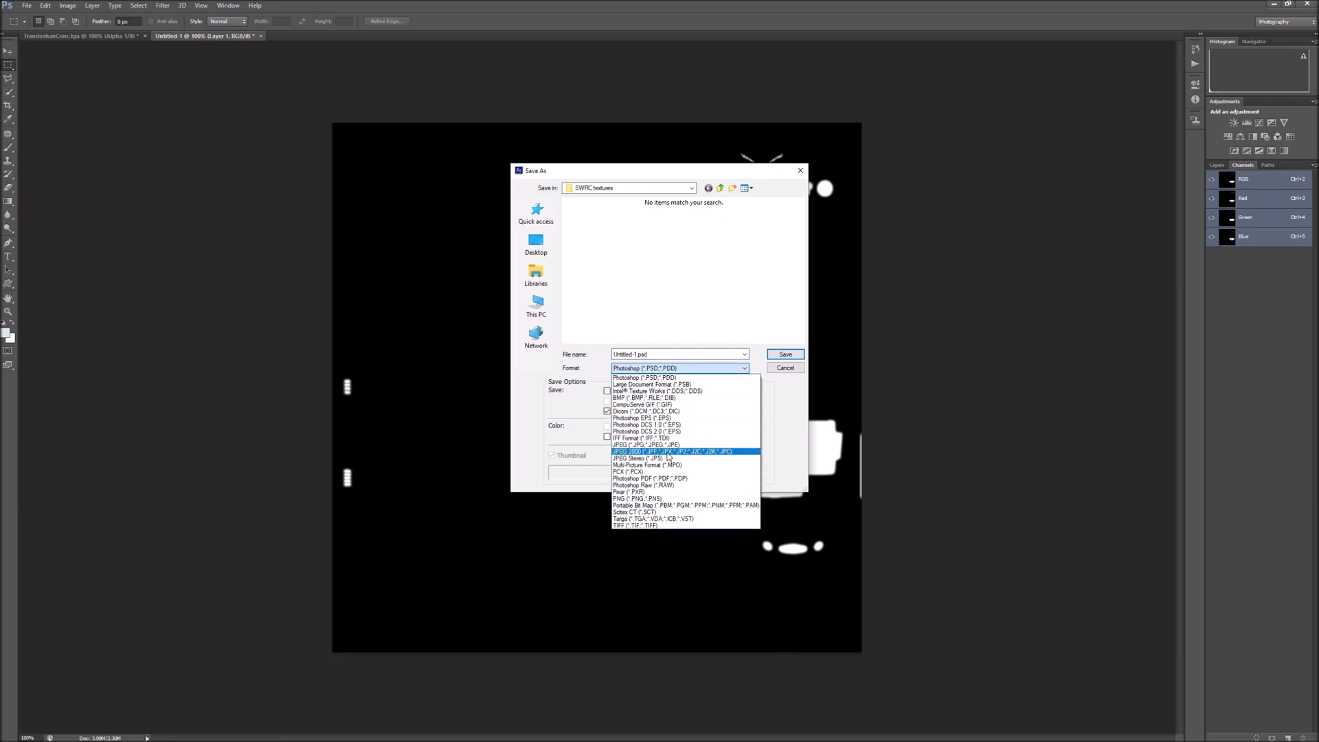
click(657, 501)
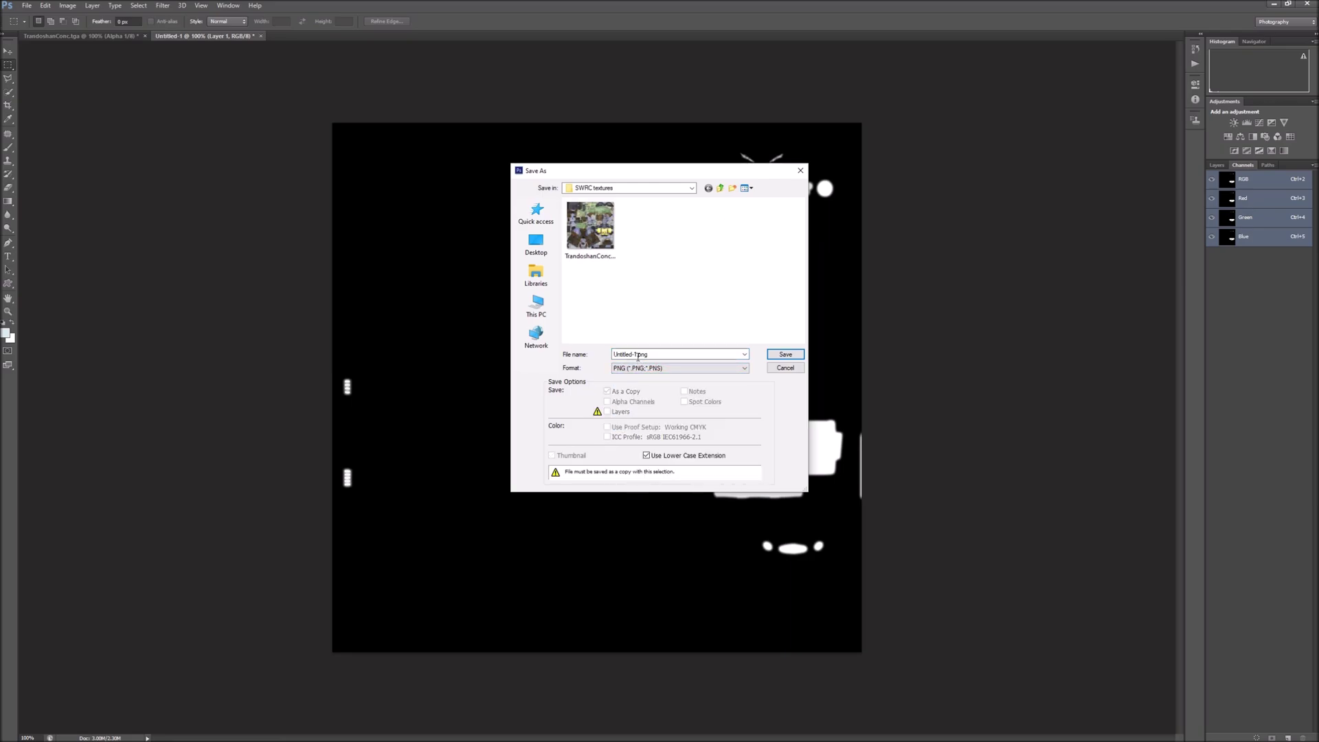
mouse_move(649, 354)
mouse_down()
mouse_move(614, 355)
mouse_move(636, 354)
mouse_up()
click(636, 354)
key(BackSpace)
key(BackSpace)
key(BackSpace)
key(BackSpace)
key(BackSpace)
key(BackSpace)
key(BackSpace)
key(BackSpace)
key(BackSpace)
text(TrandoshanConc)
click(782, 355)
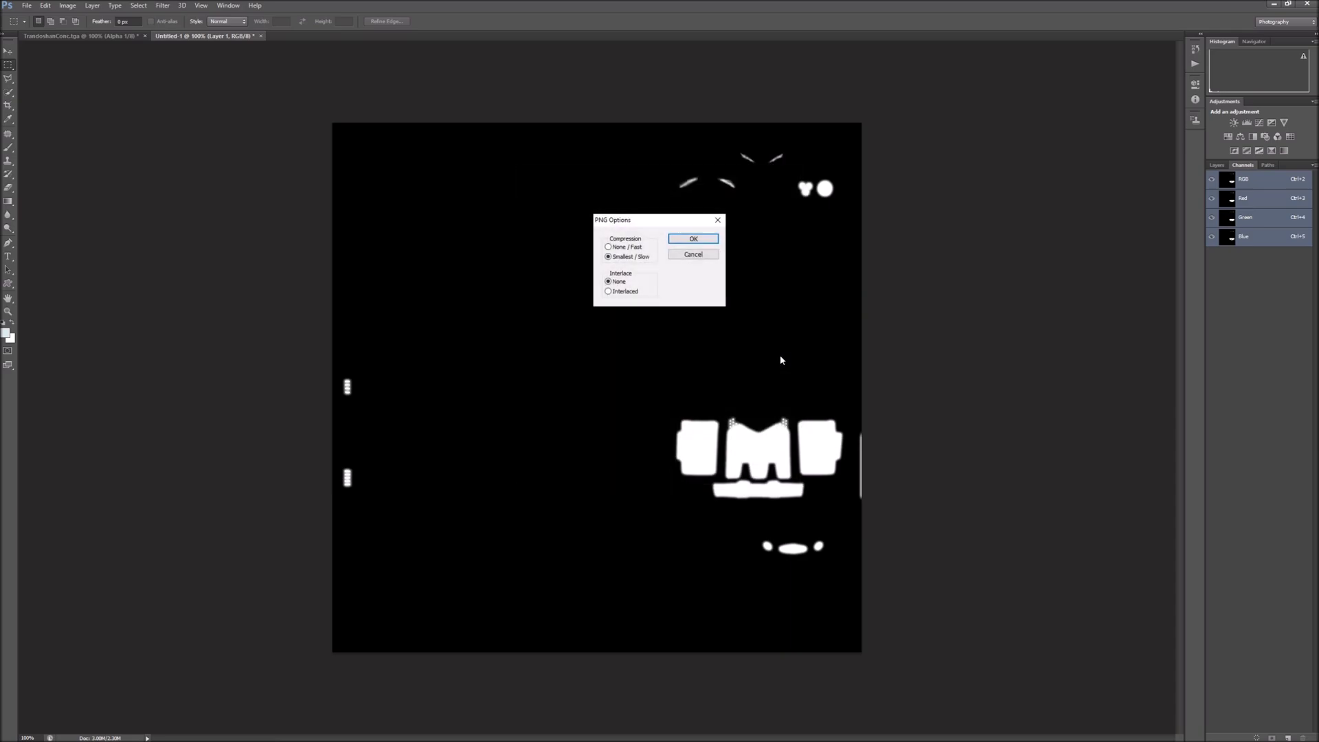
click(694, 238)
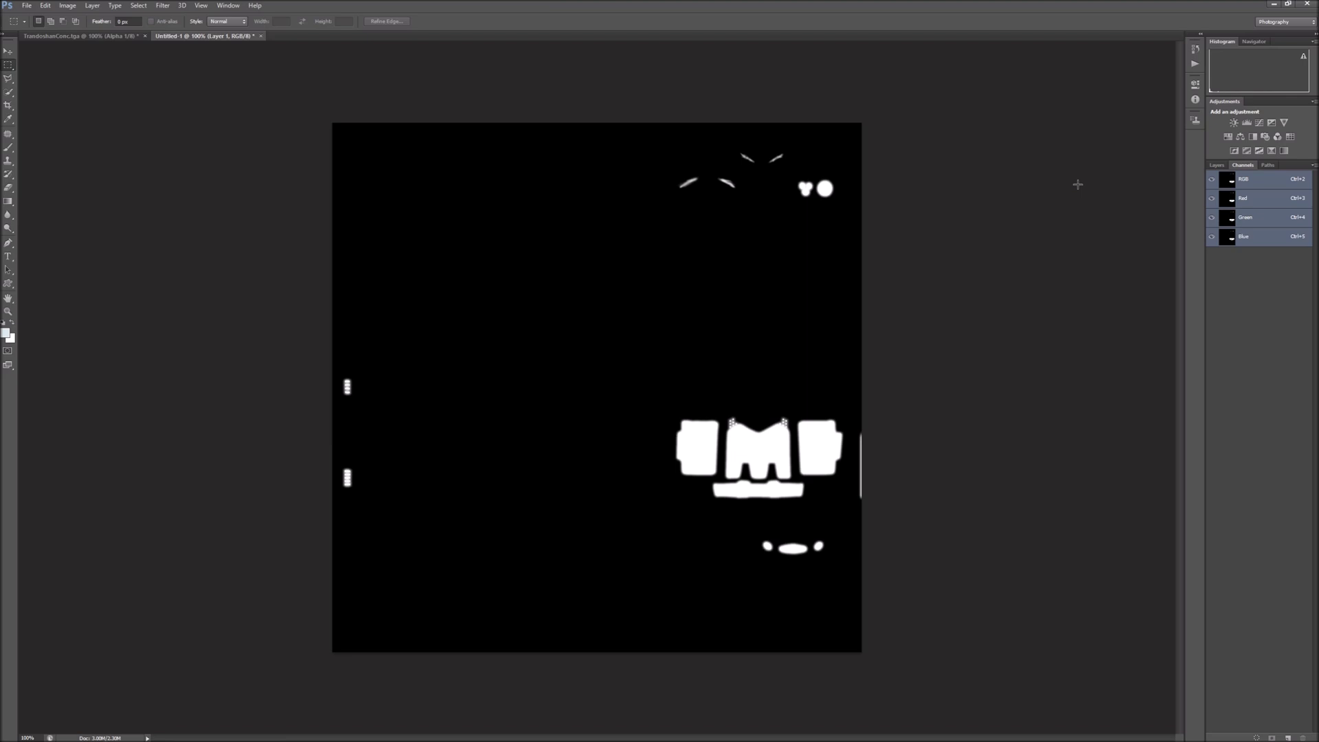
In Gigapixel, load TrandoshanConc.png and TrandoshanConcAlpha.png together for upscaling.
click(288, 732)
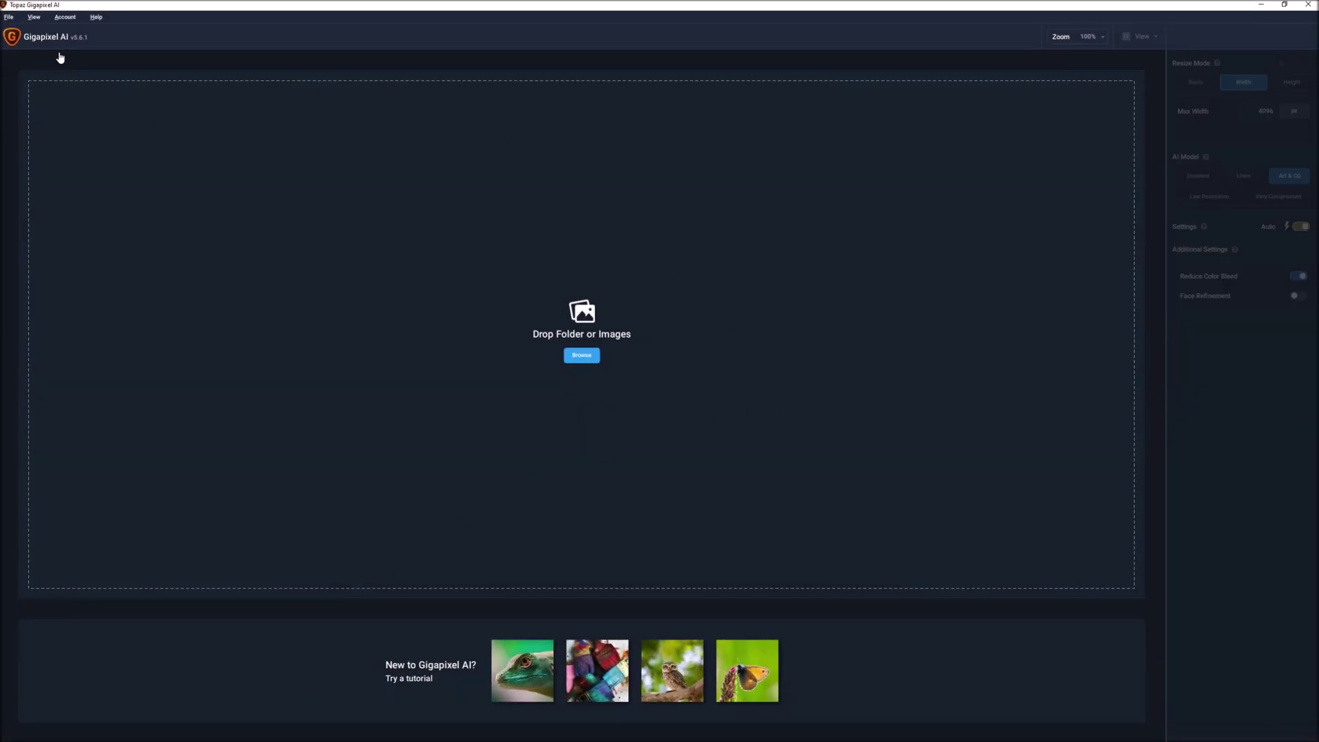
click(582, 355)
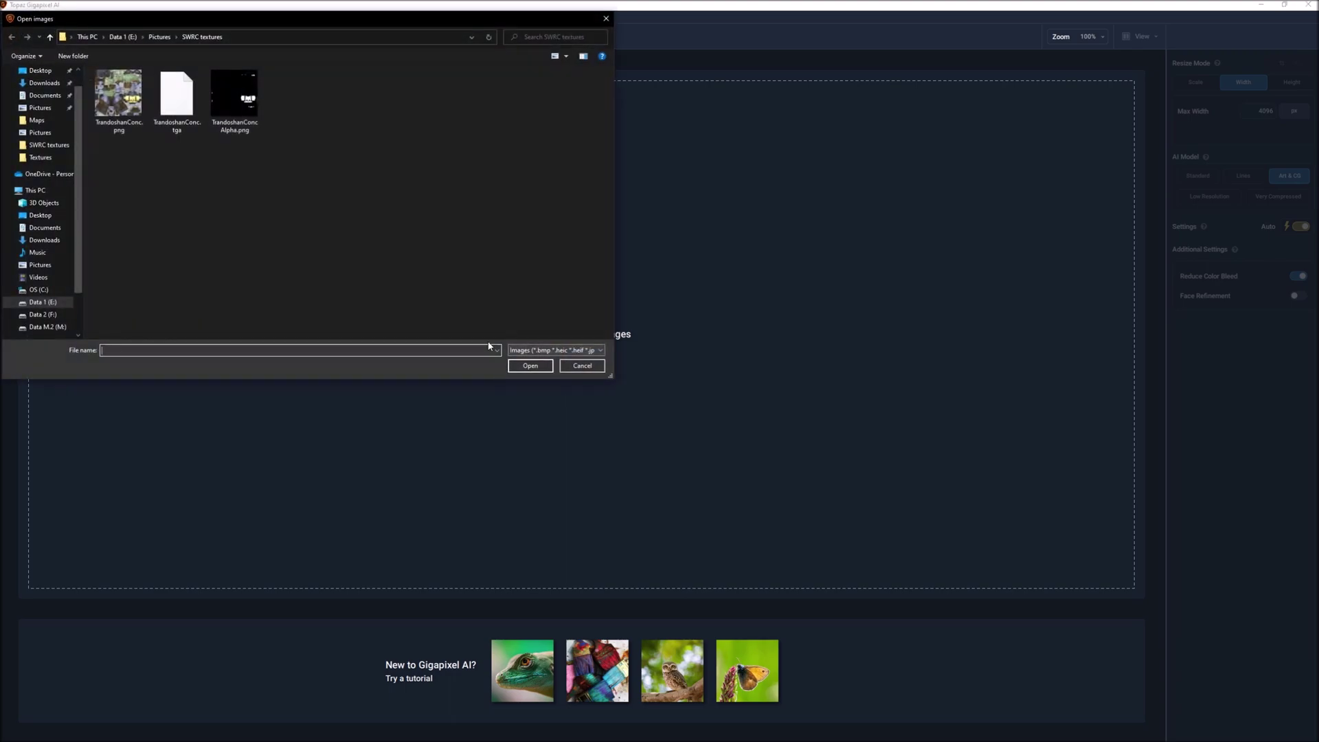
click(112, 100)
ctrl+click(234, 96)
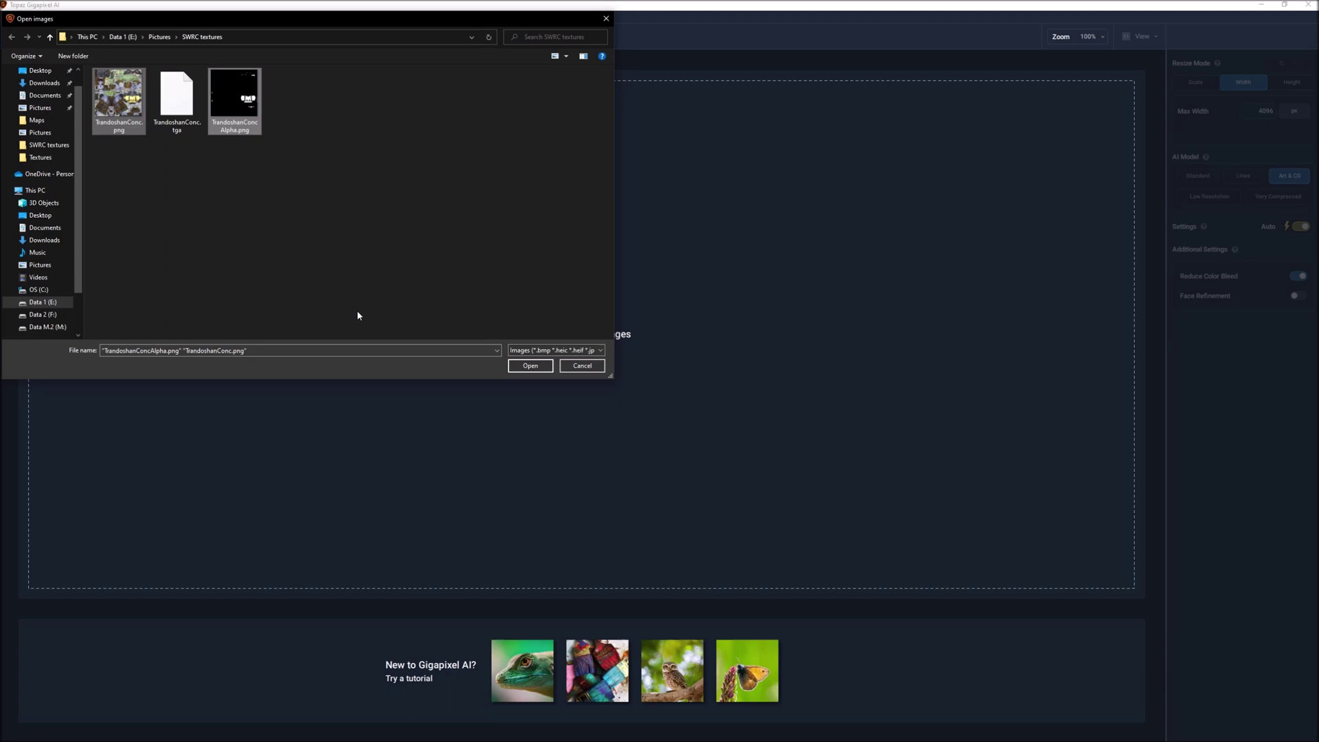
click(530, 367)
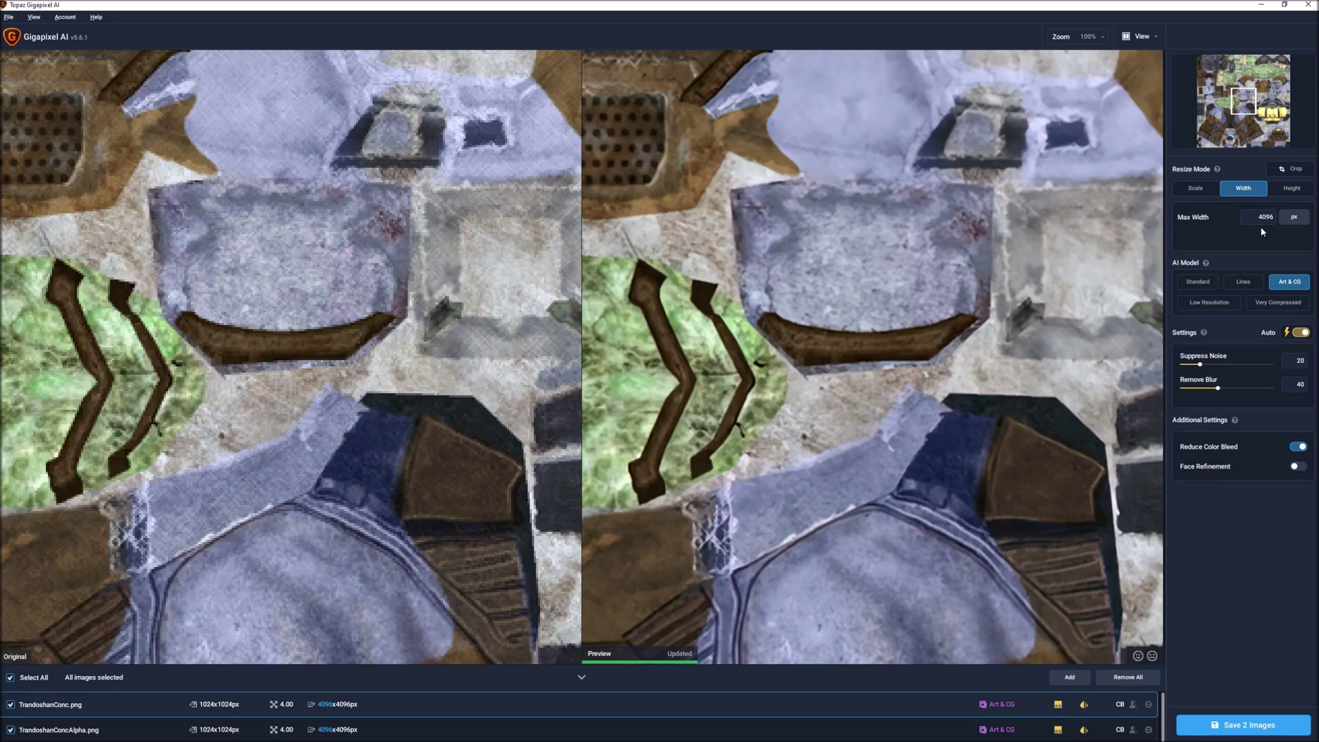
Upscale both images 4x to 4096×4096, saving to the source folder with auto filenames.
click(1199, 191)
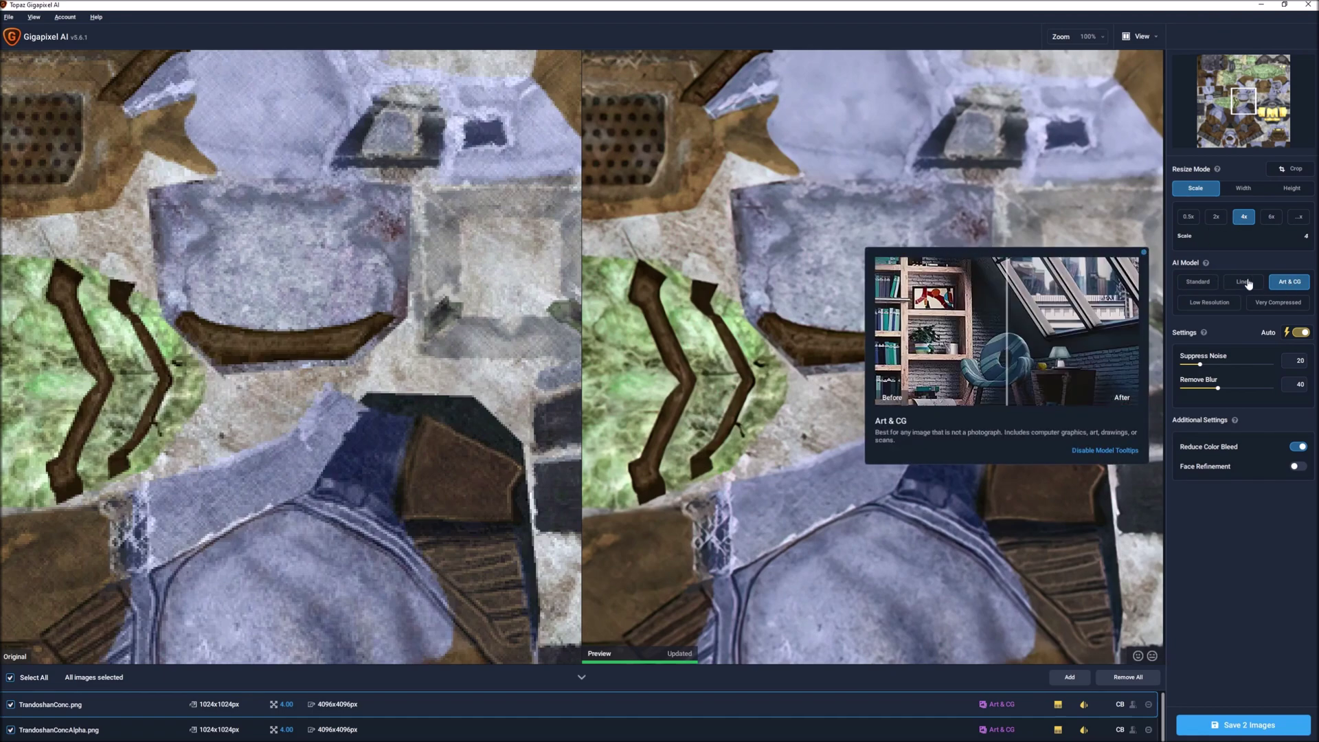
mouse_move(1285, 288)
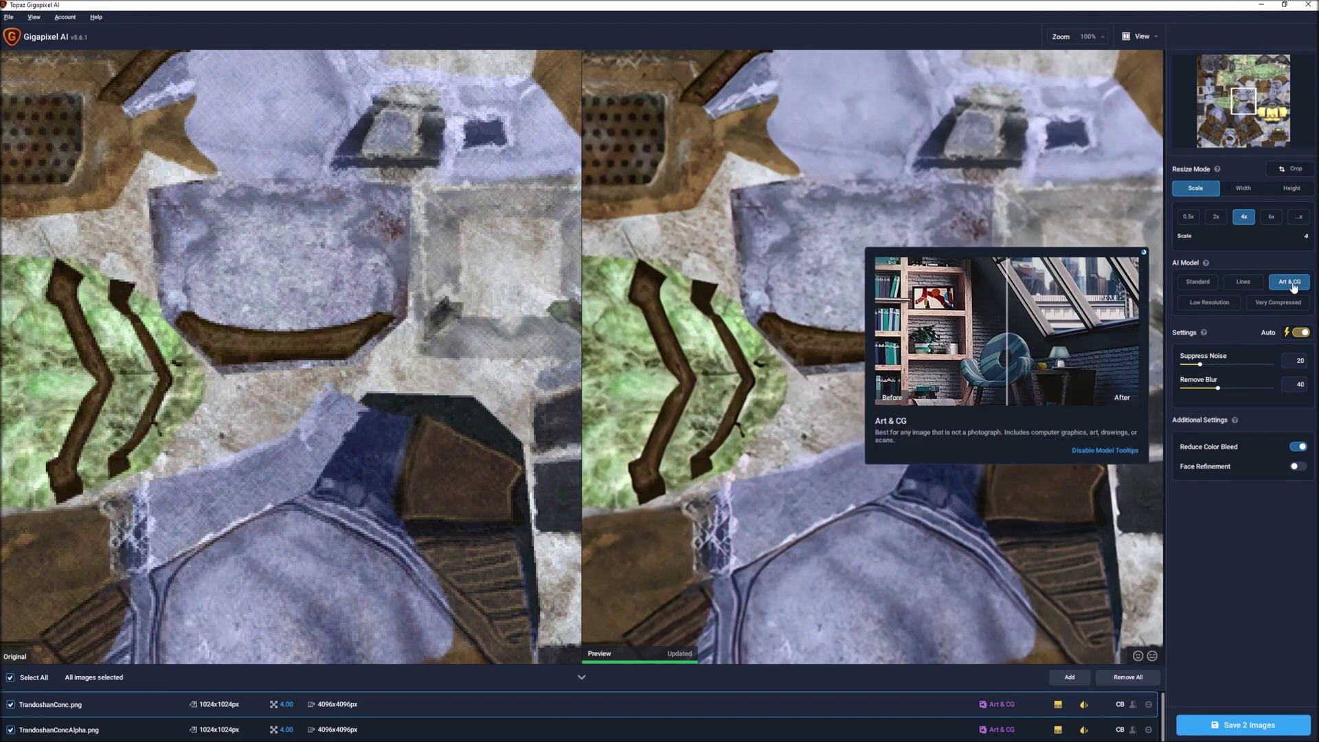
click(1220, 728)
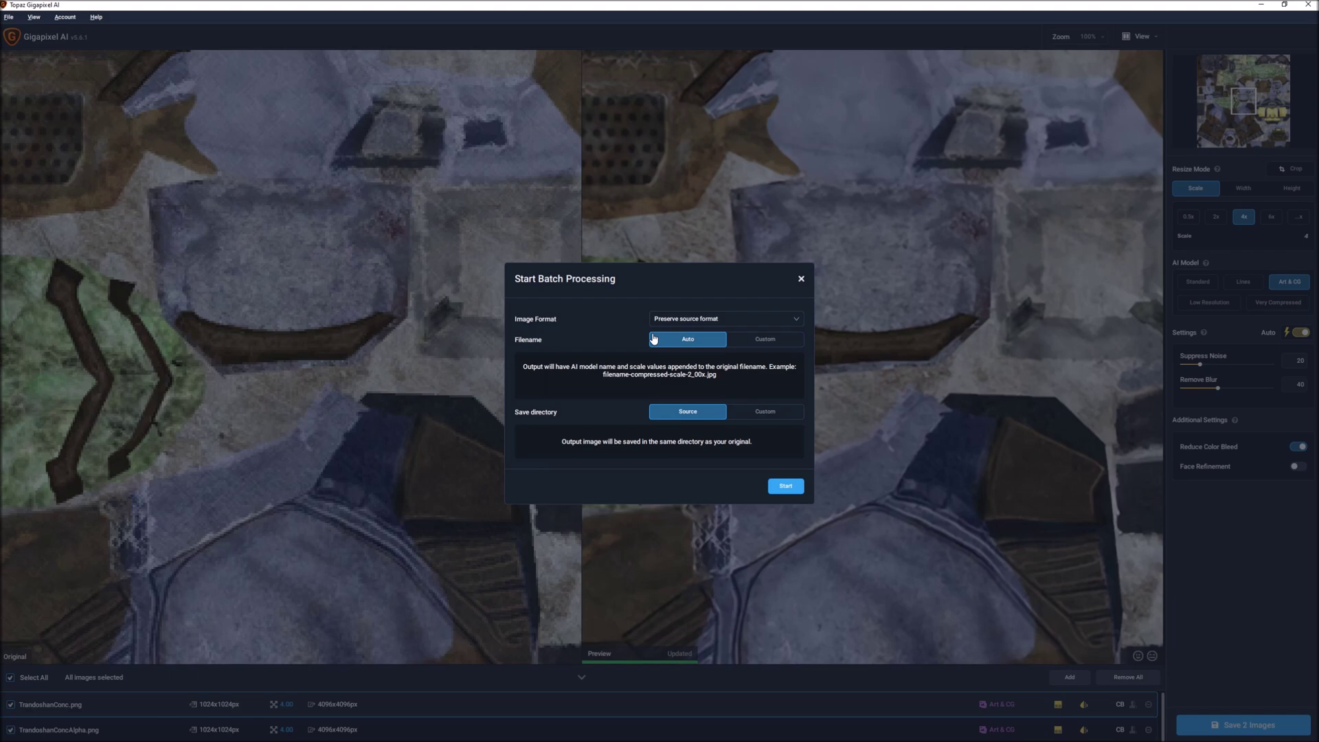
click(784, 487)
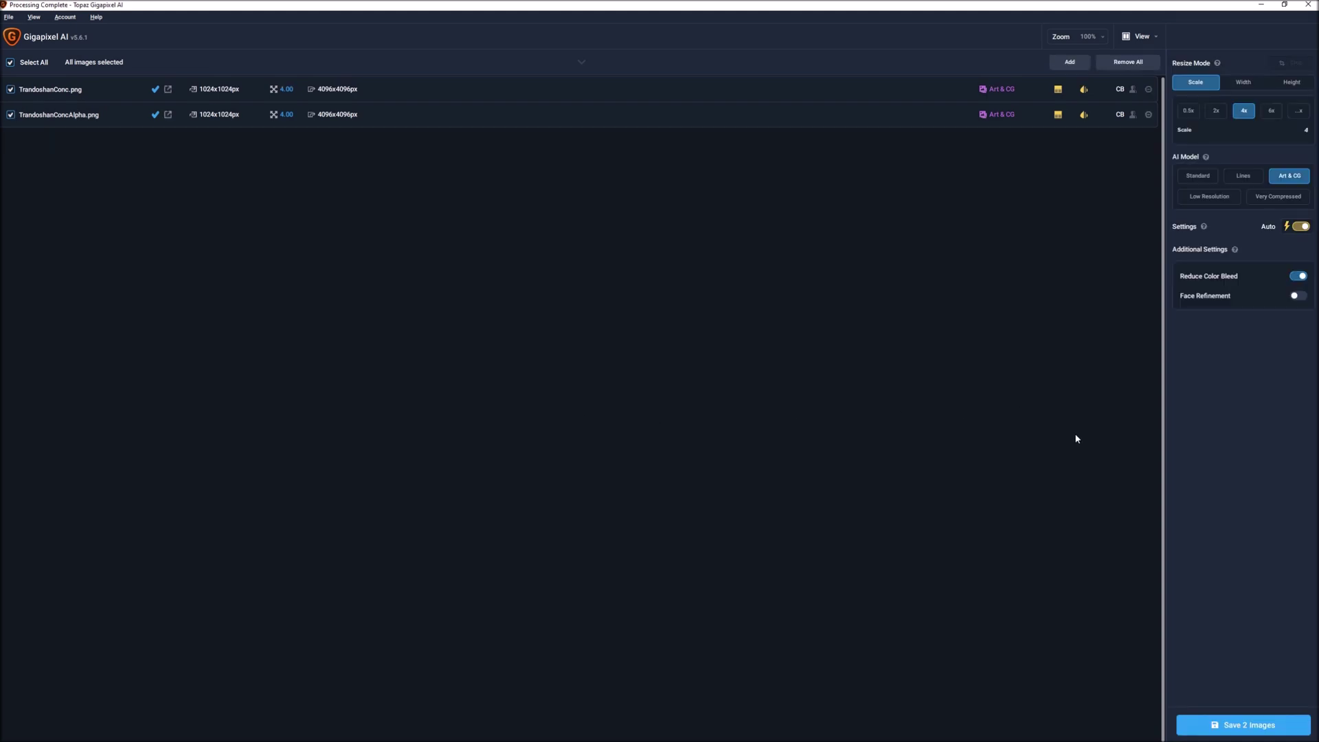
Close Untitled-1 and TrandoshanConc.tga in Photoshop without saving changes.
click(264, 733)
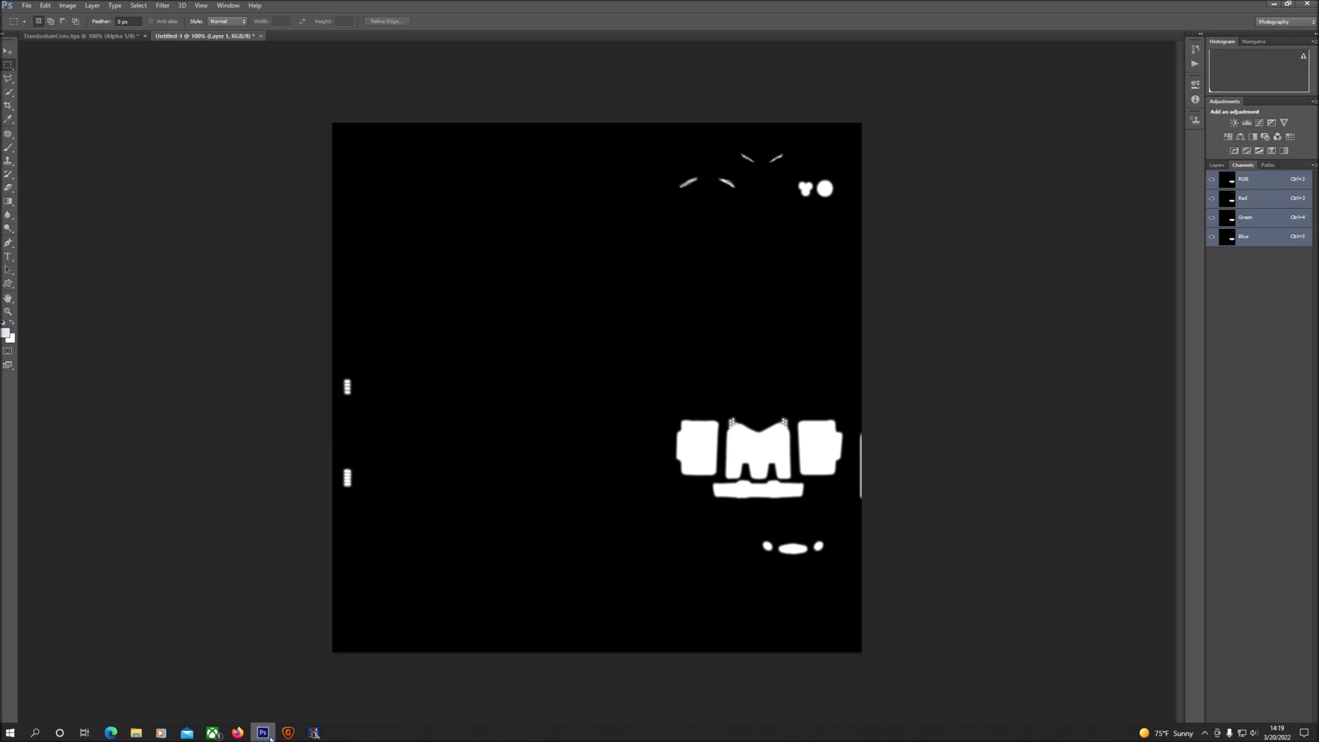
click(261, 36)
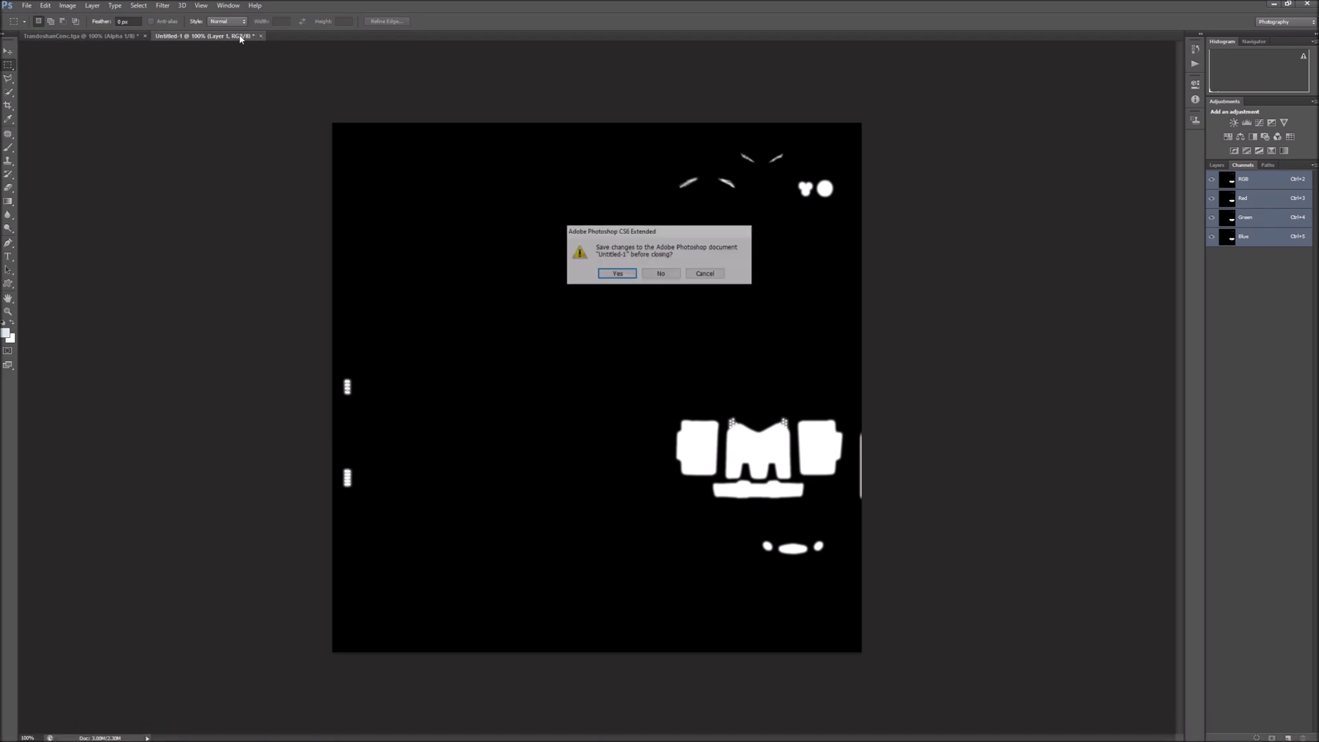
click(661, 273)
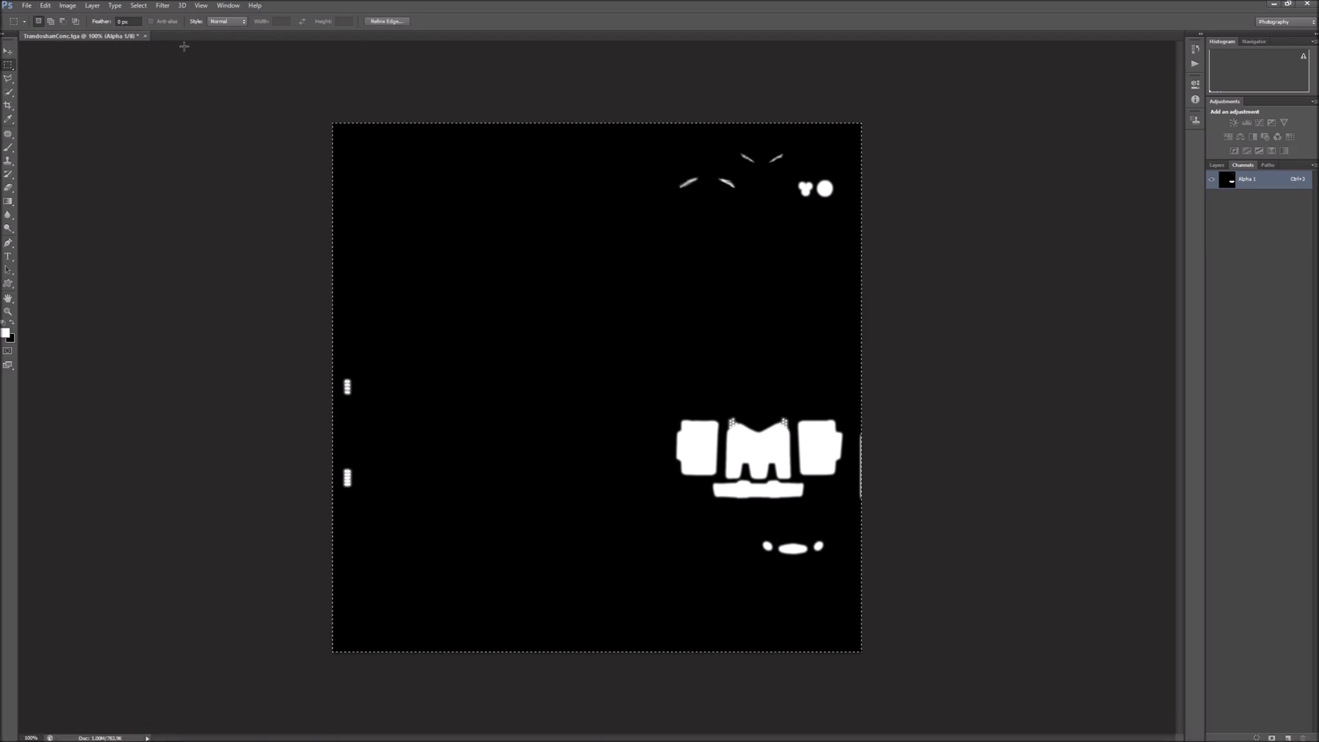
click(145, 36)
key(n)
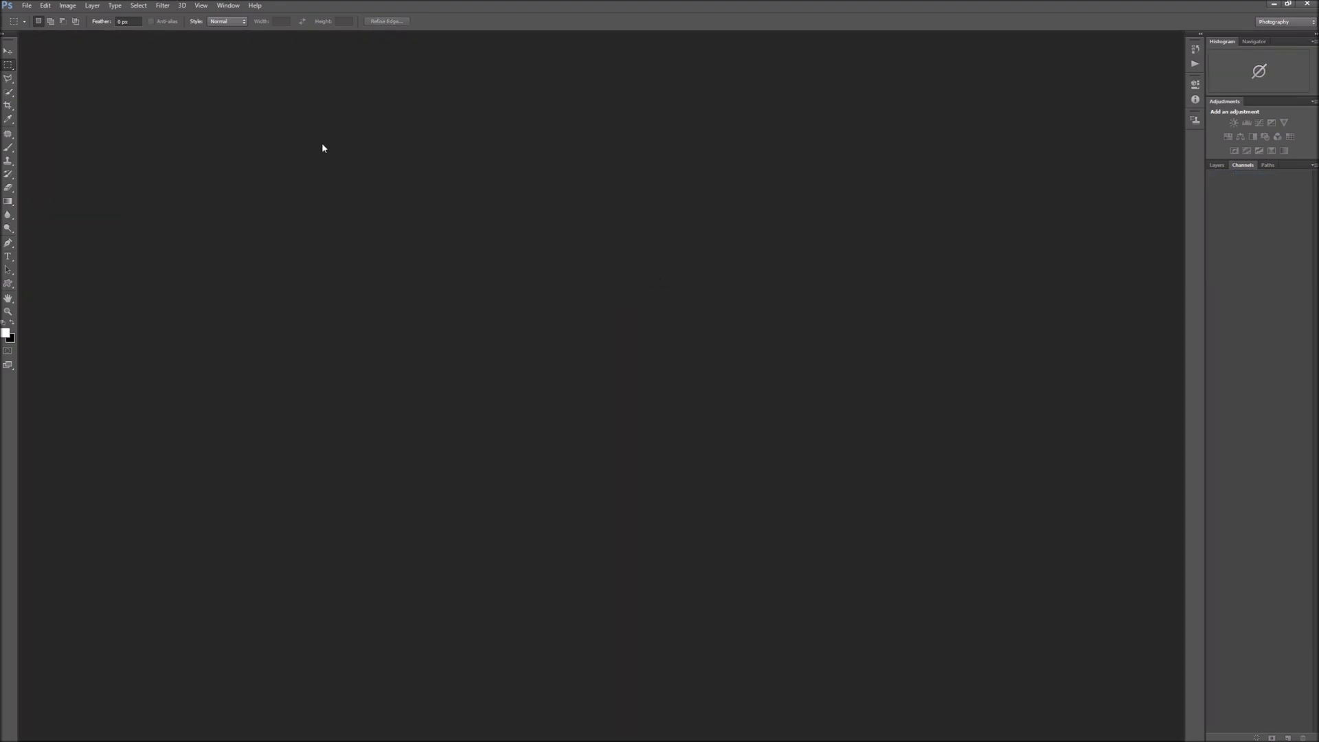
Open TrandoshanConc-gigapixel-art-scale-4_00x.png and its Alpha upscaled counterpart together.
click(27, 6)
click(38, 27)
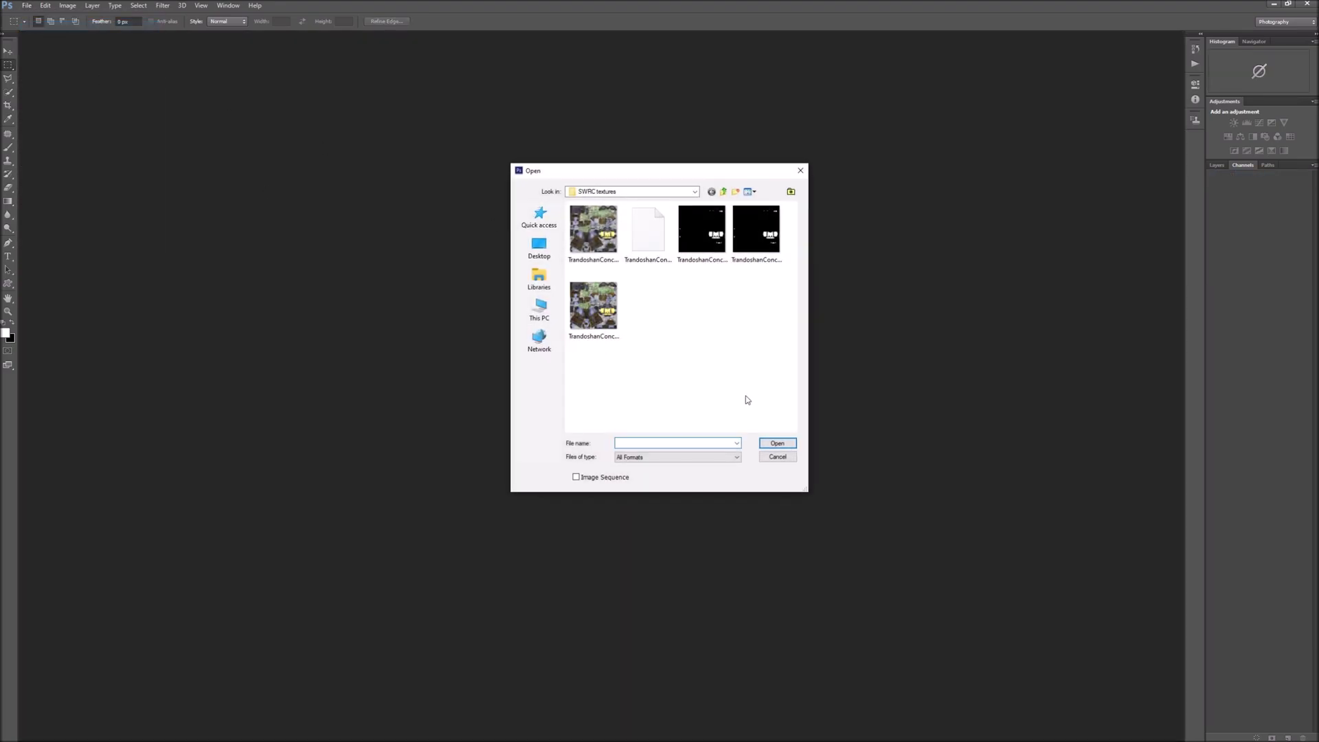
click(591, 315)
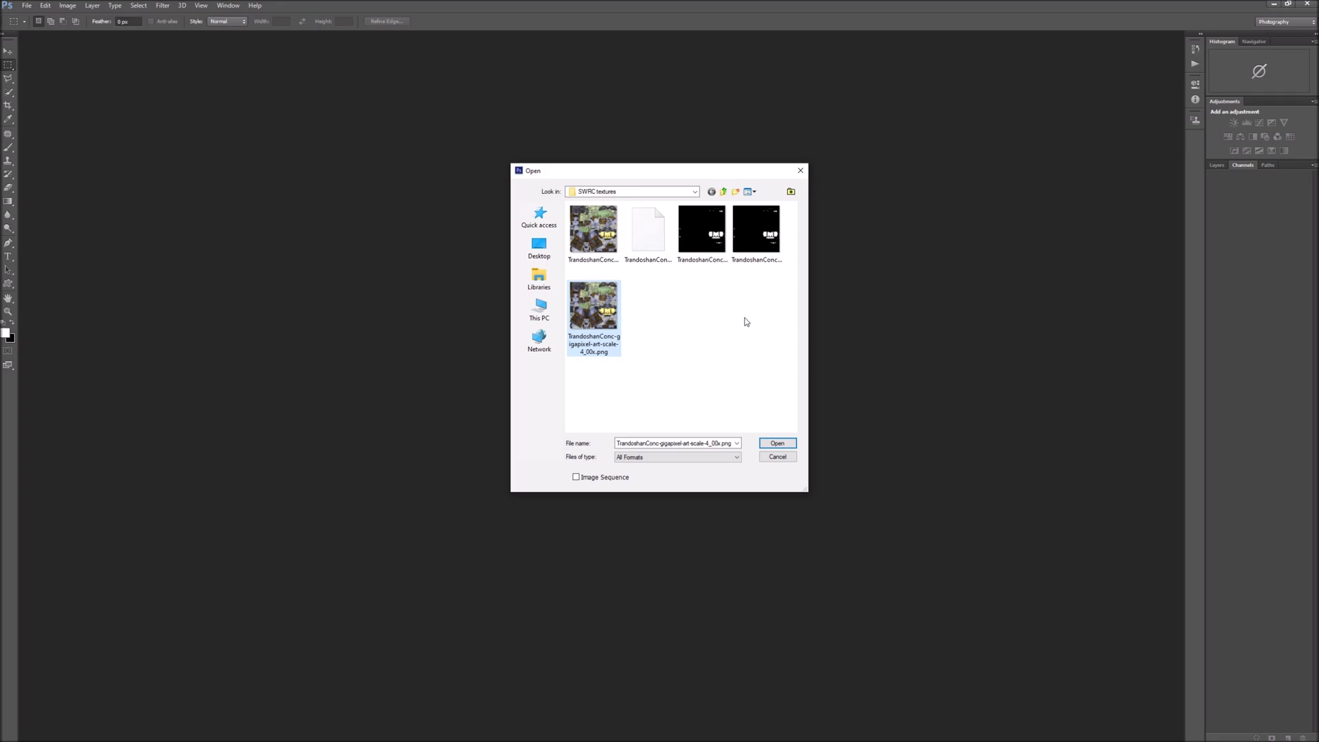
ctrl+click(747, 247)
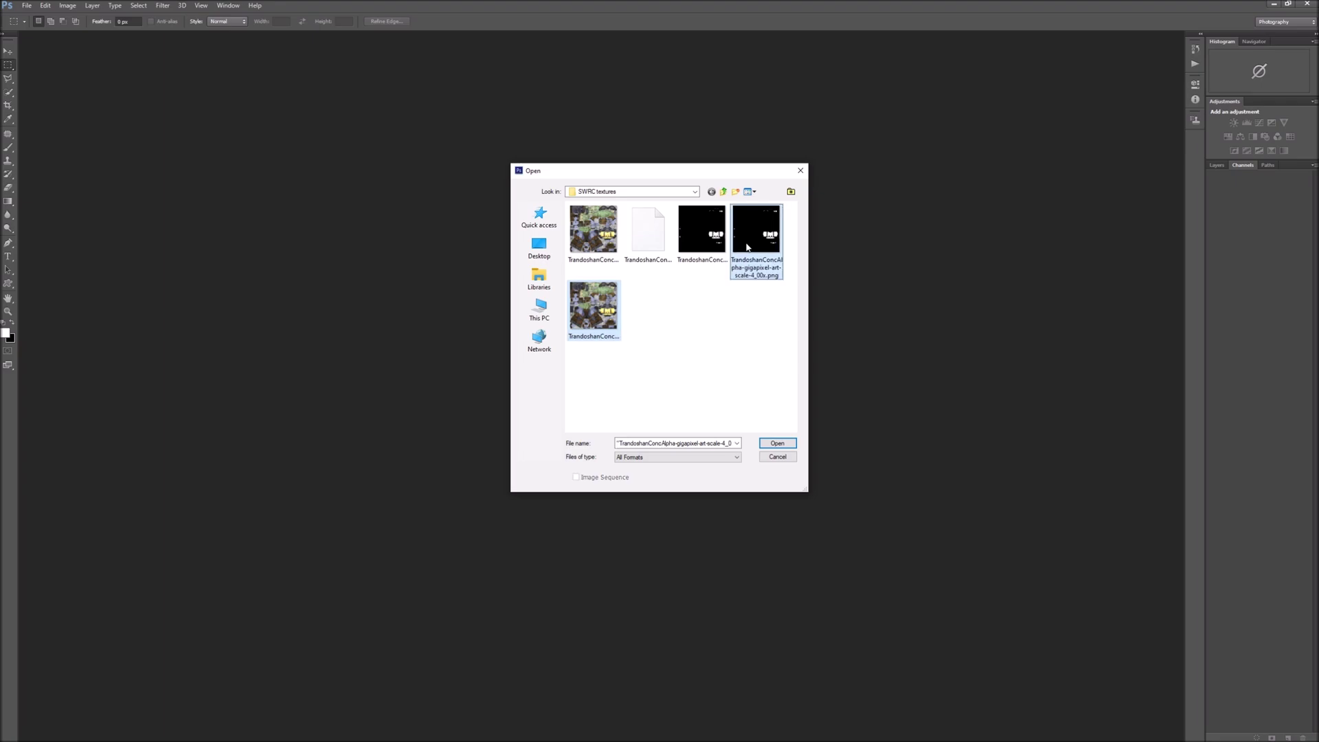
click(777, 443)
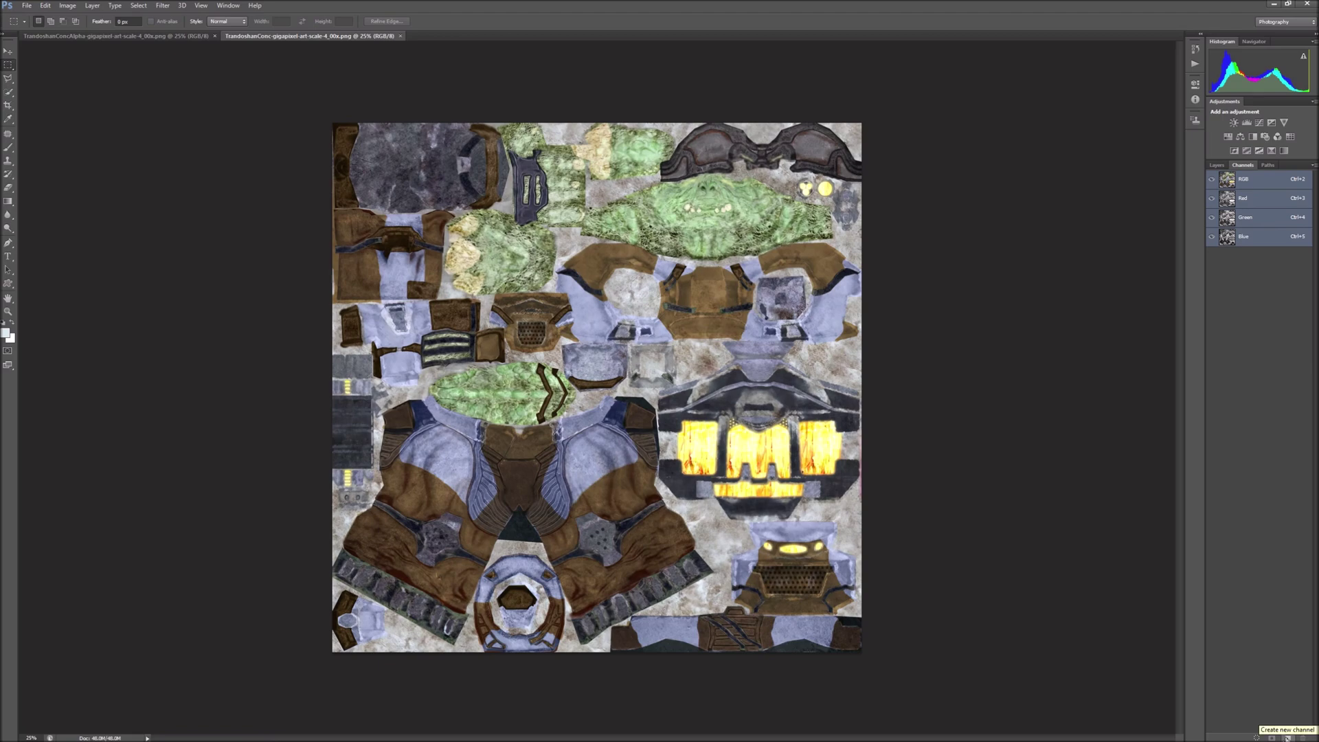
Add an Alpha 1 channel to the upscaled colour texture, paste the copied glow mask, and return to RGB.
click(1288, 739)
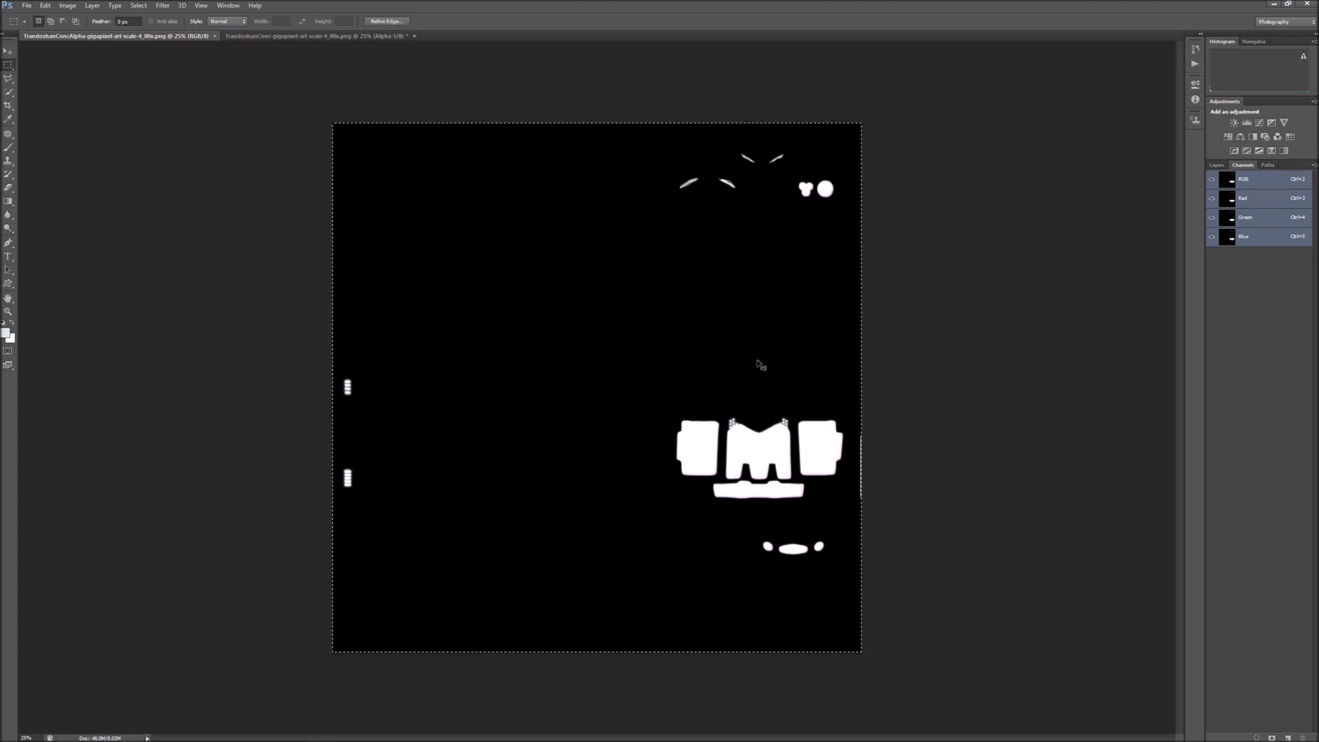
click(278, 37)
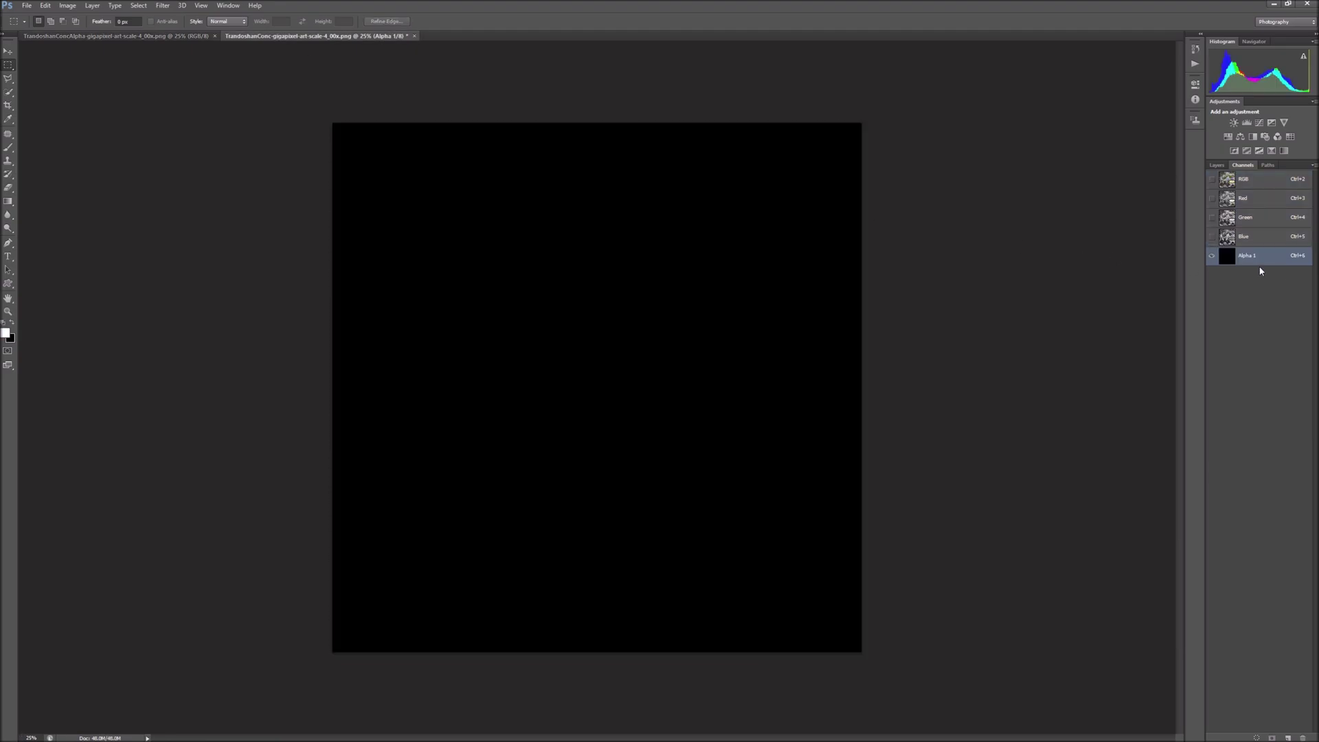
key(ctrl+v)
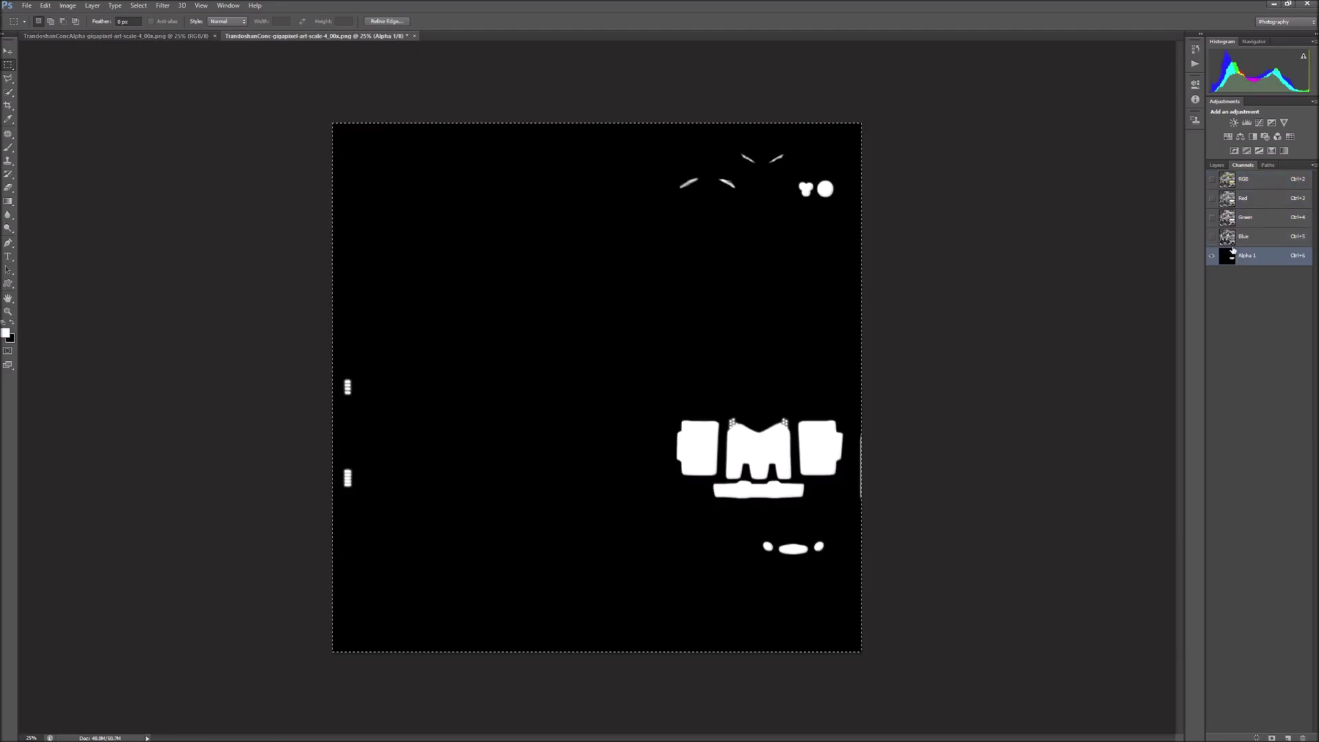
click(1237, 180)
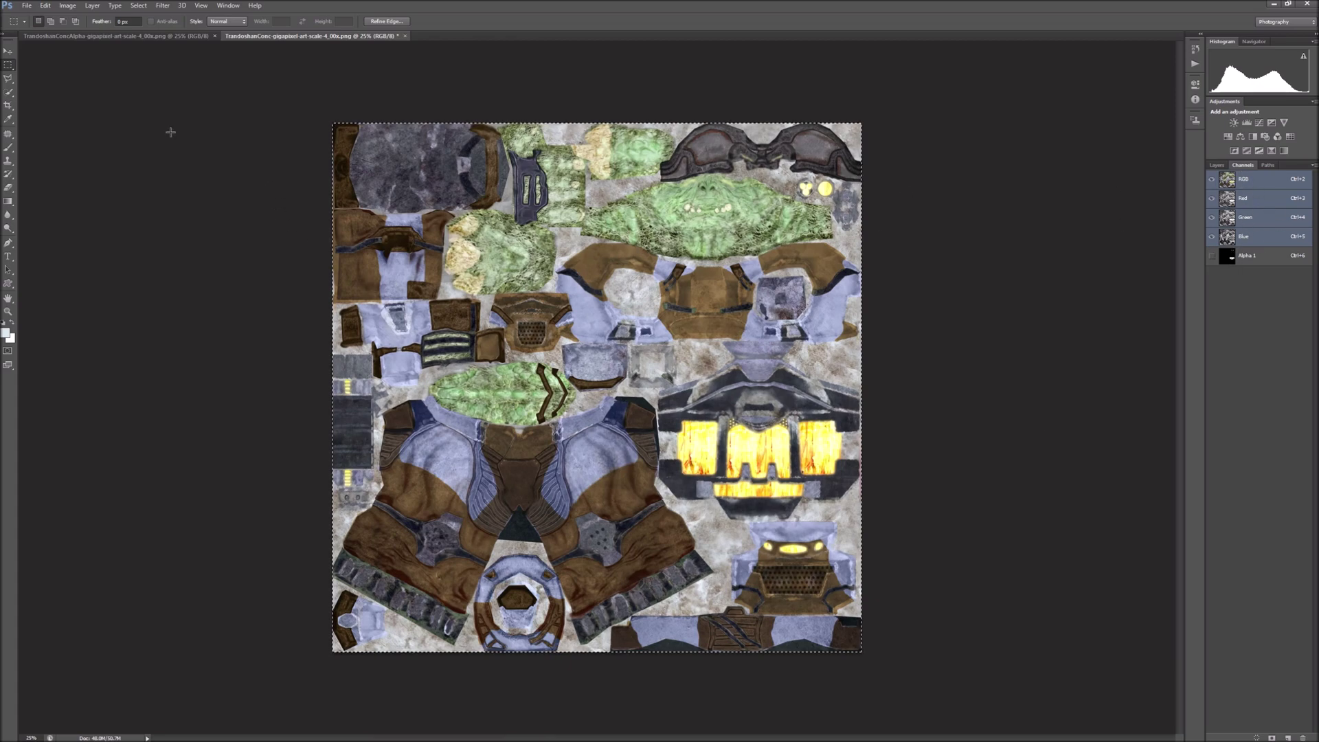
Save as TrandoshanConc-gigapixel-art-scale-4_00x.dds with alpha channels, Color + Alpha BC3, auto-generated mipmaps.
click(27, 6)
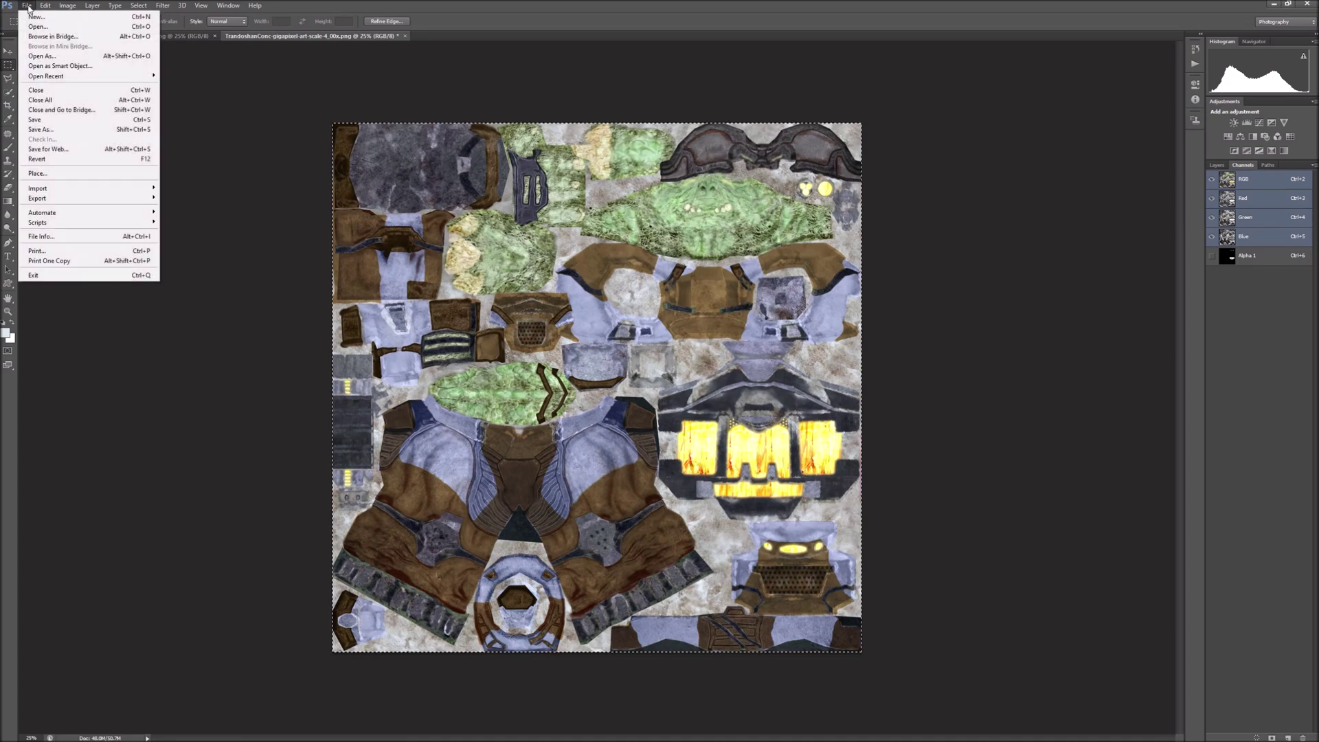
click(40, 129)
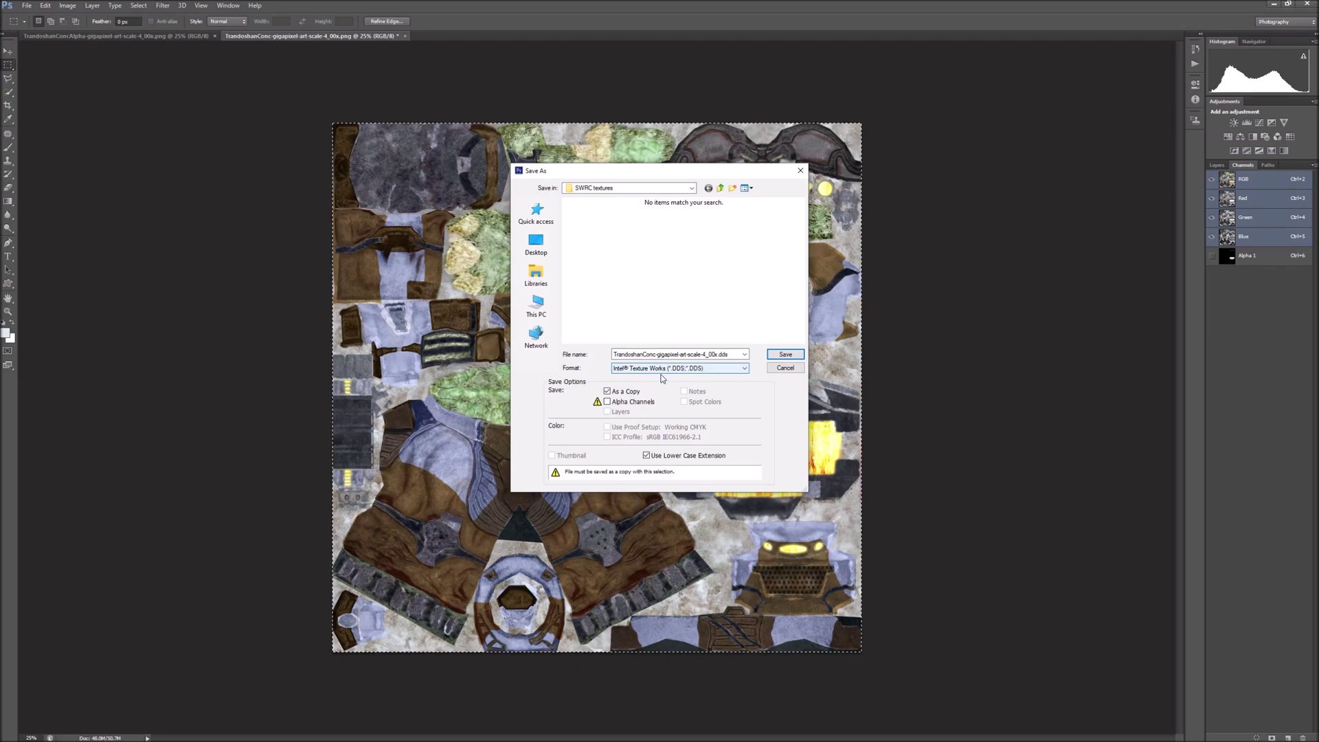
click(608, 403)
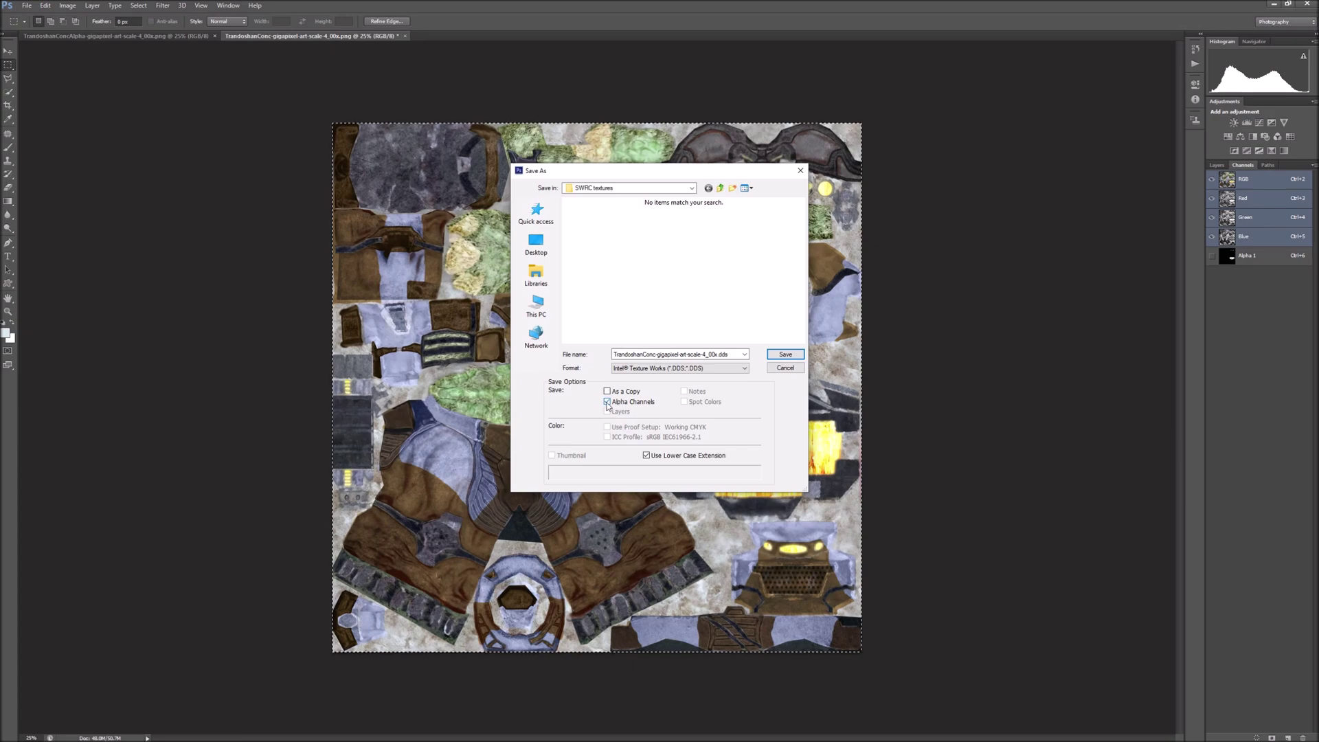
click(782, 355)
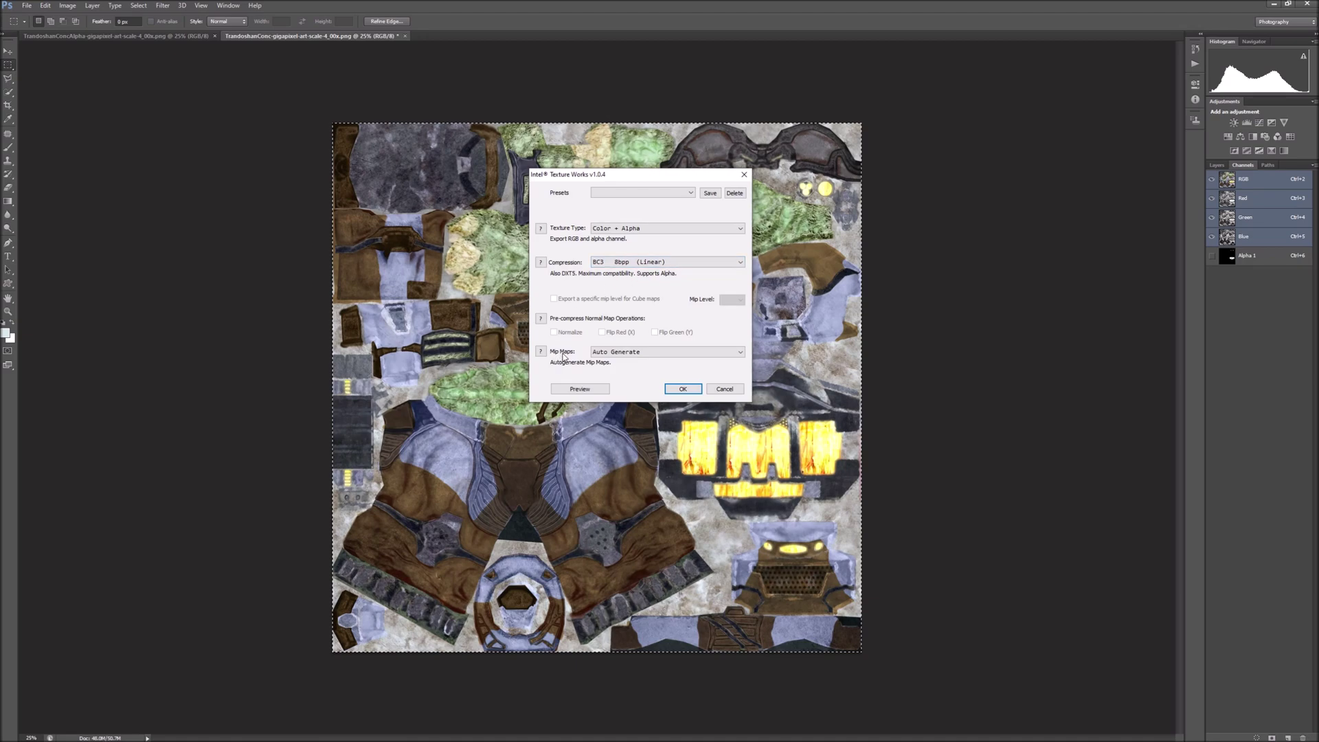
click(684, 390)
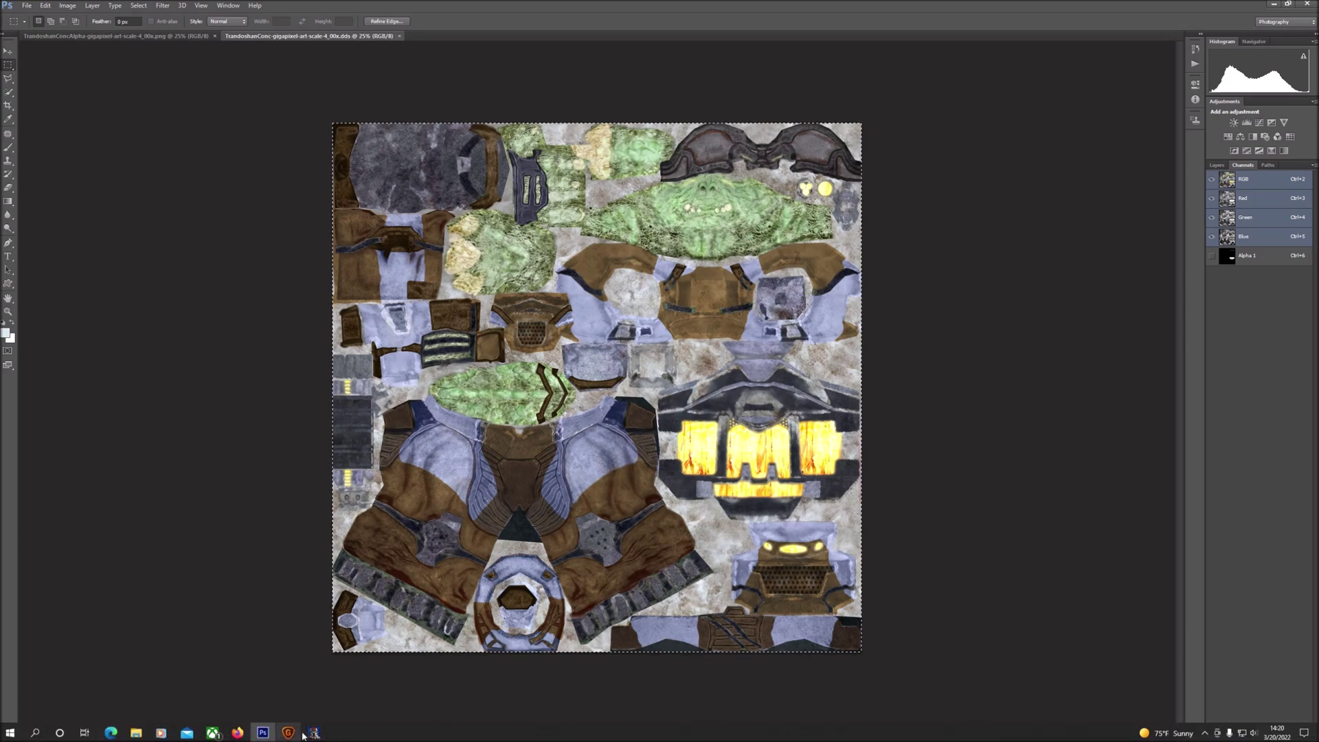
Import the upscaled .dds into CloneTextures' TrandoshanConcTextures group with DXT5 compression.
click(312, 733)
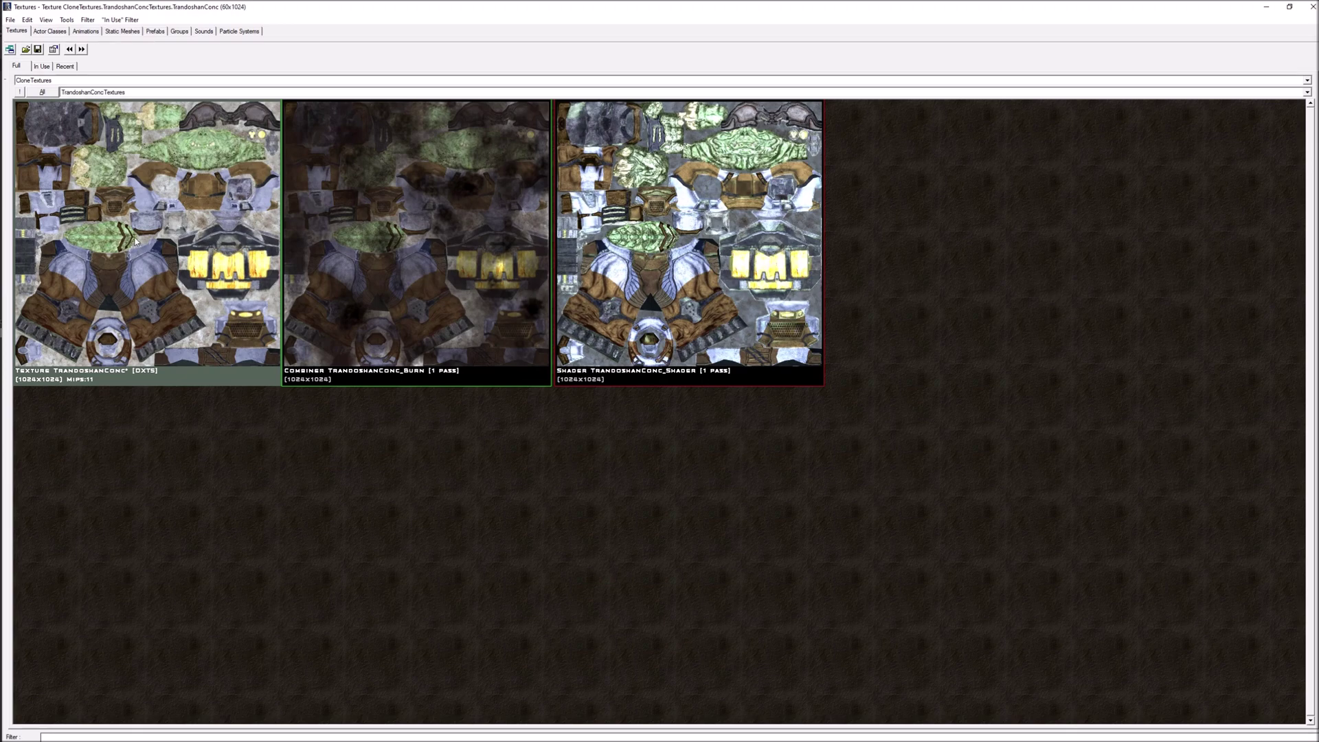
click(10, 19)
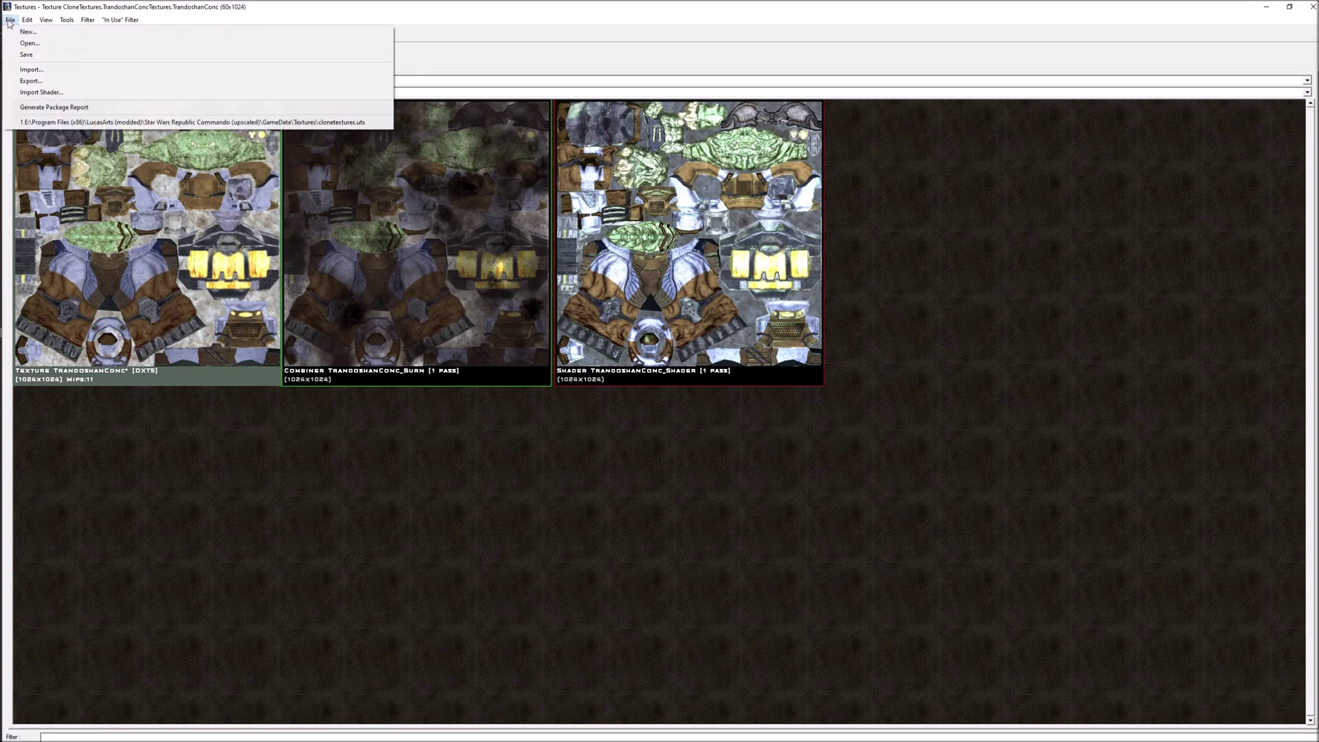
click(31, 70)
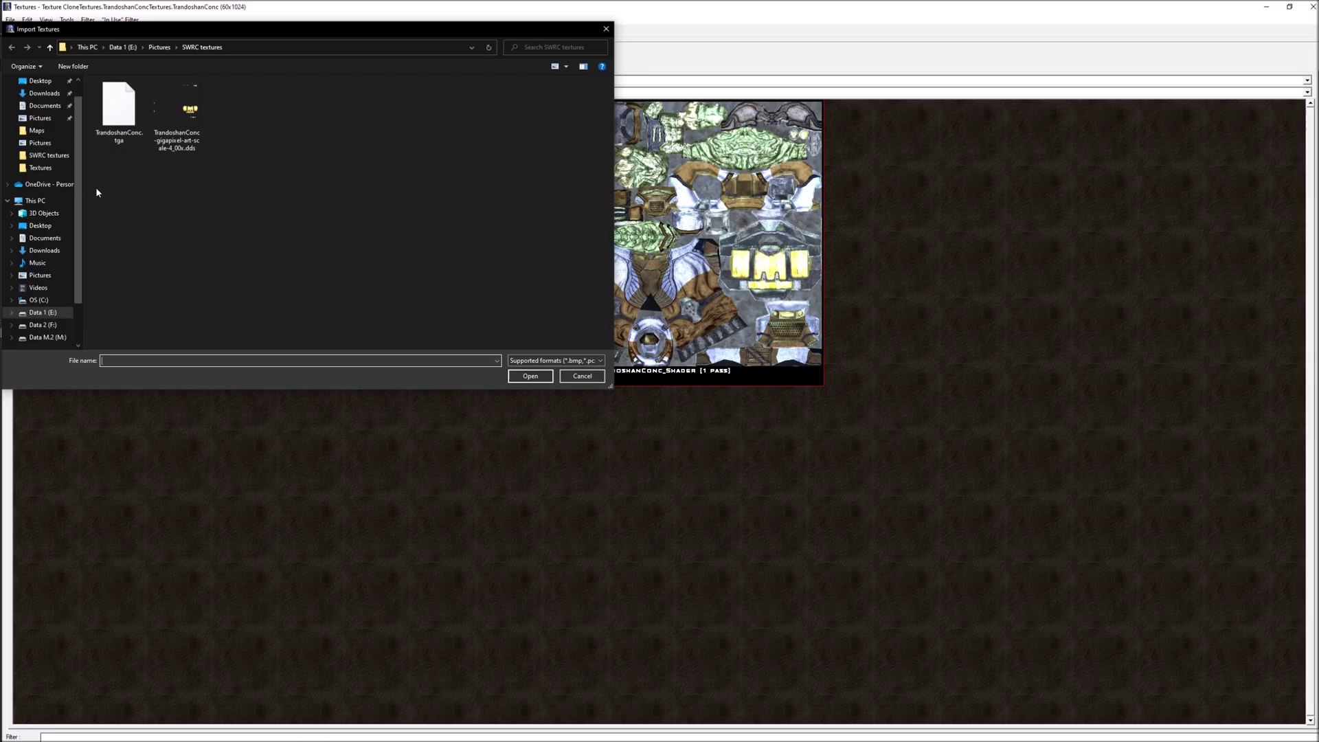
click(180, 117)
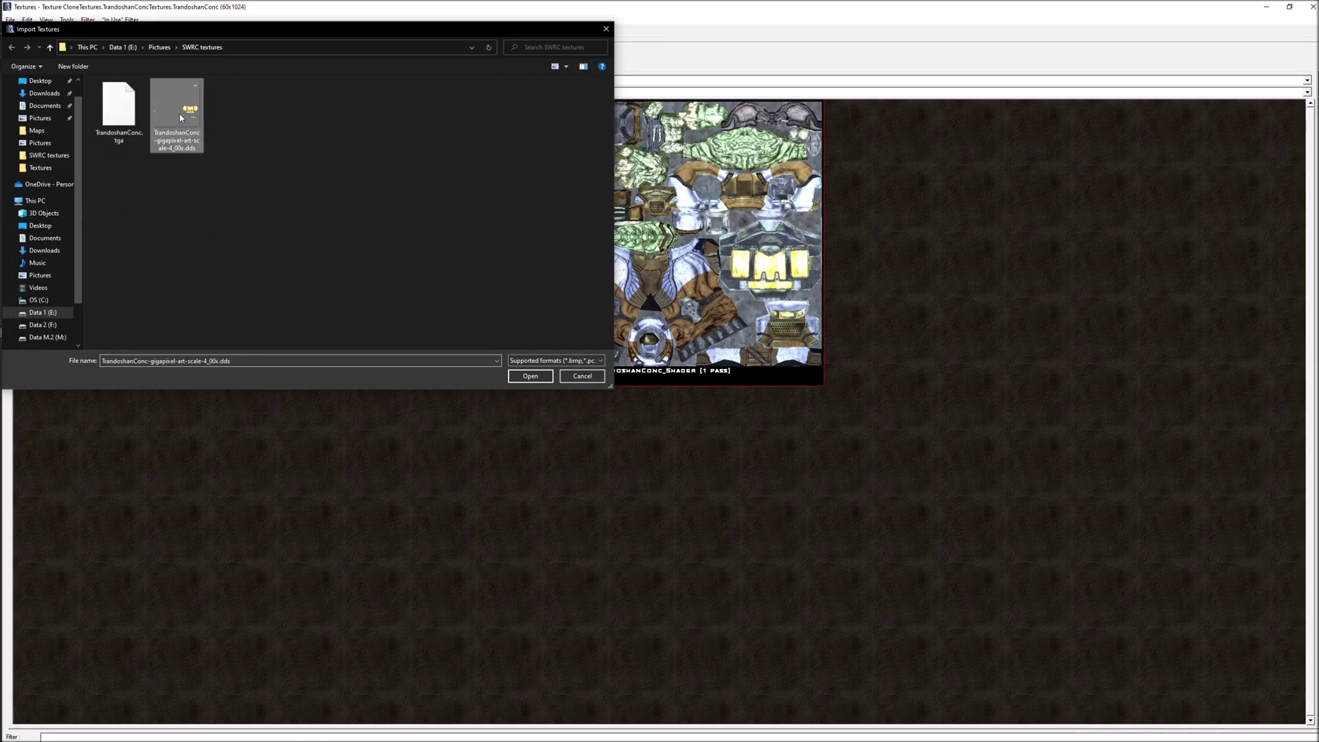
click(528, 377)
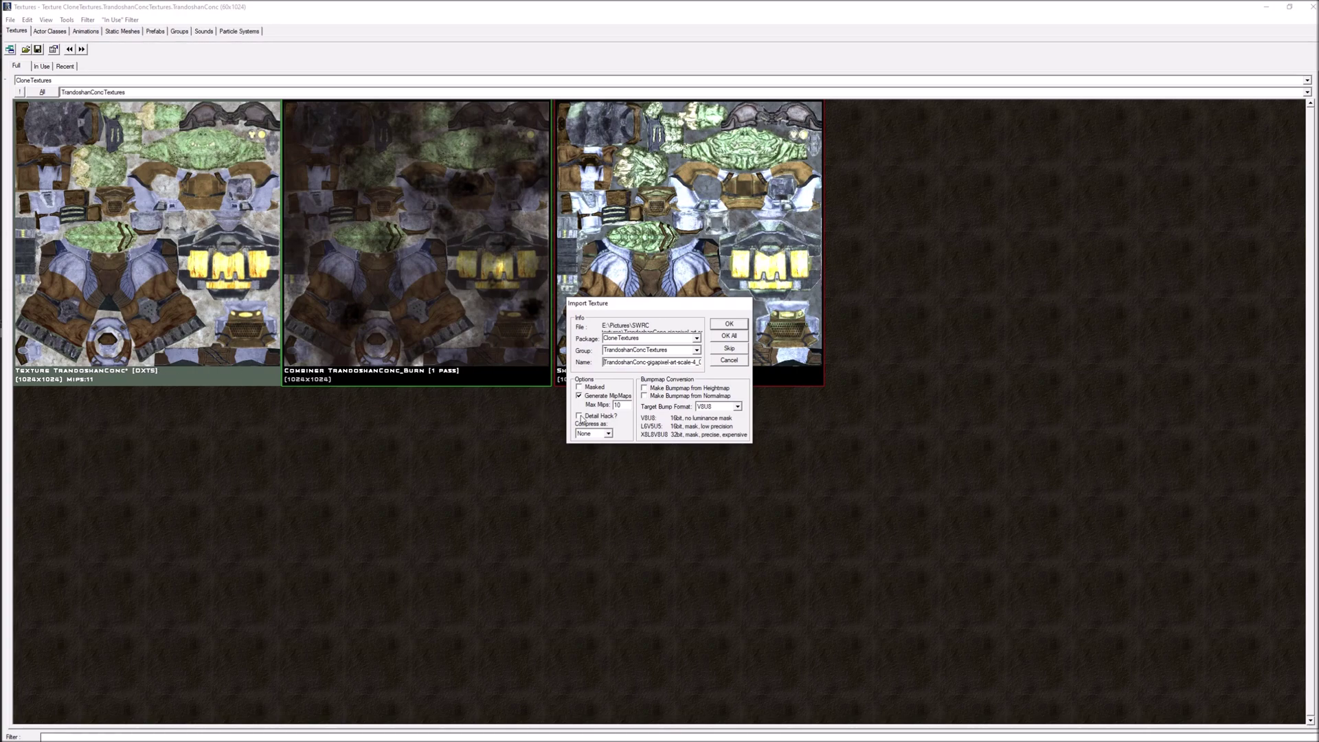
click(608, 433)
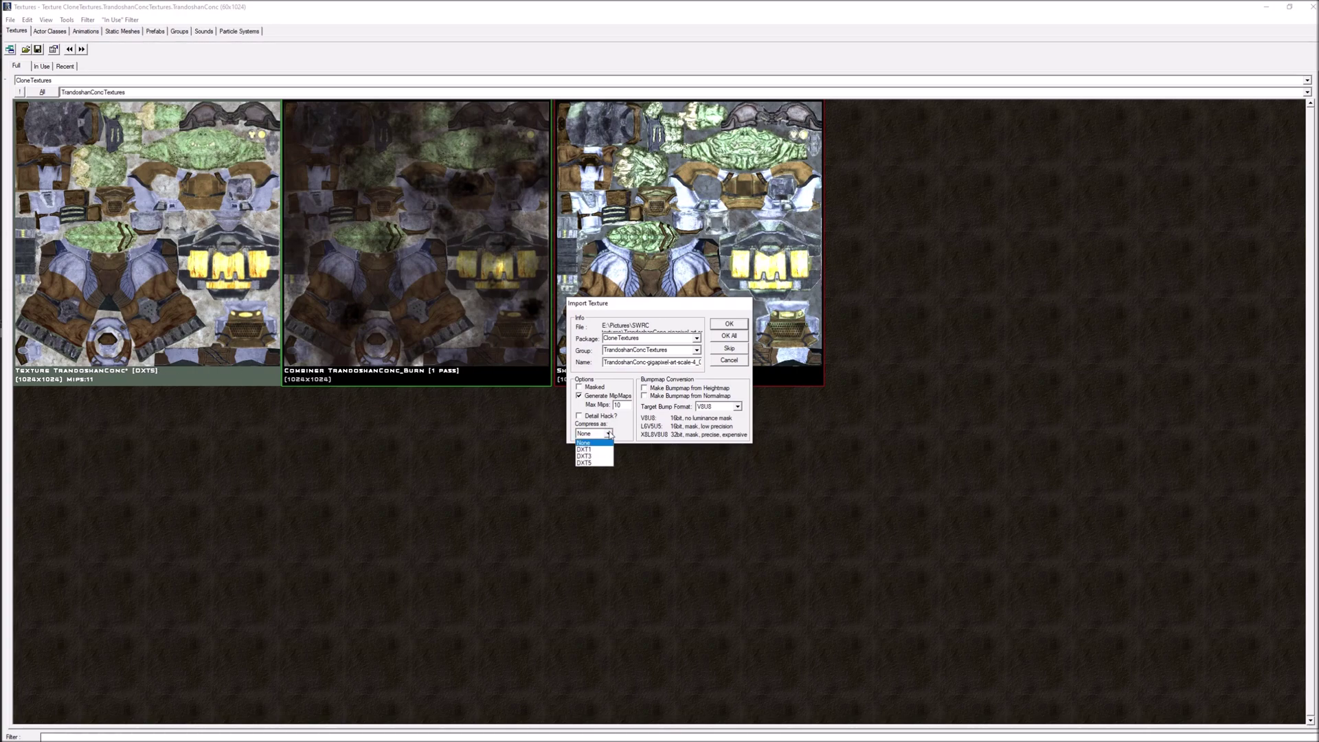
click(591, 464)
click(721, 328)
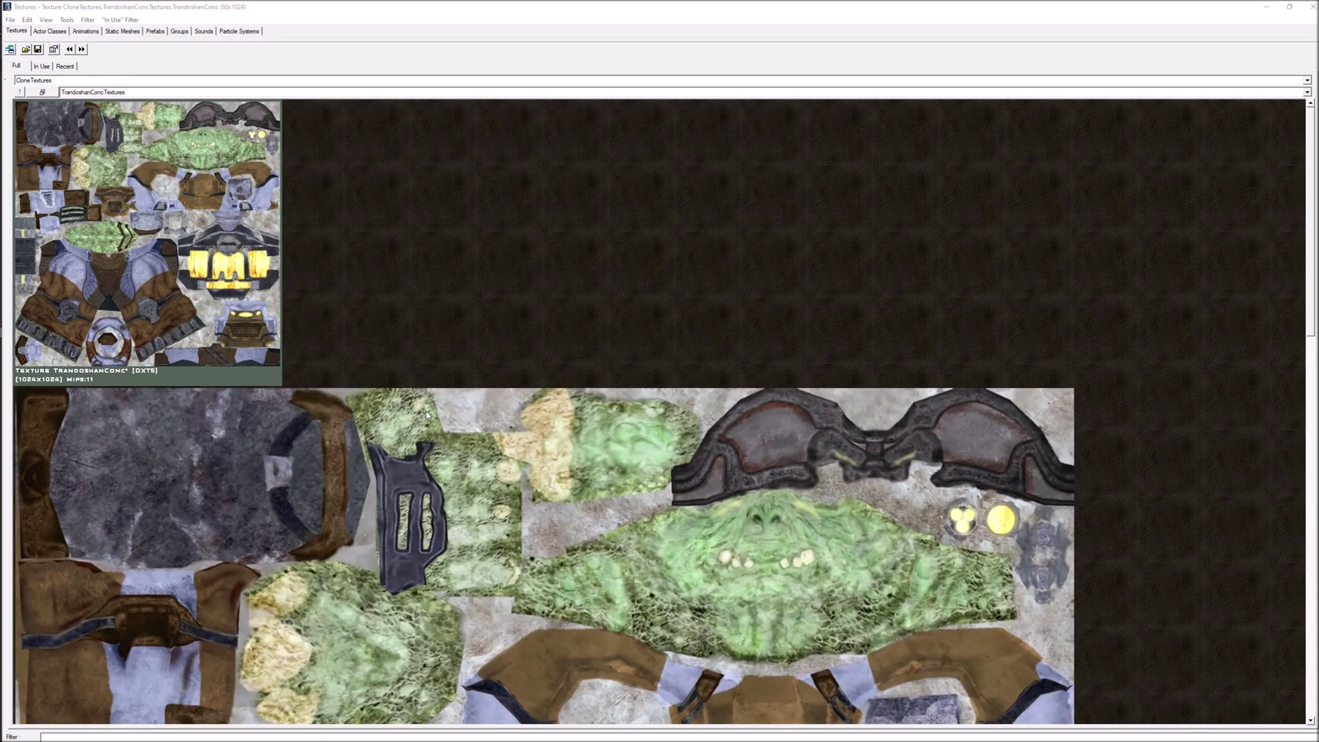
scroll(426, 411, down, 3)
scroll(411, 418, down, 10)
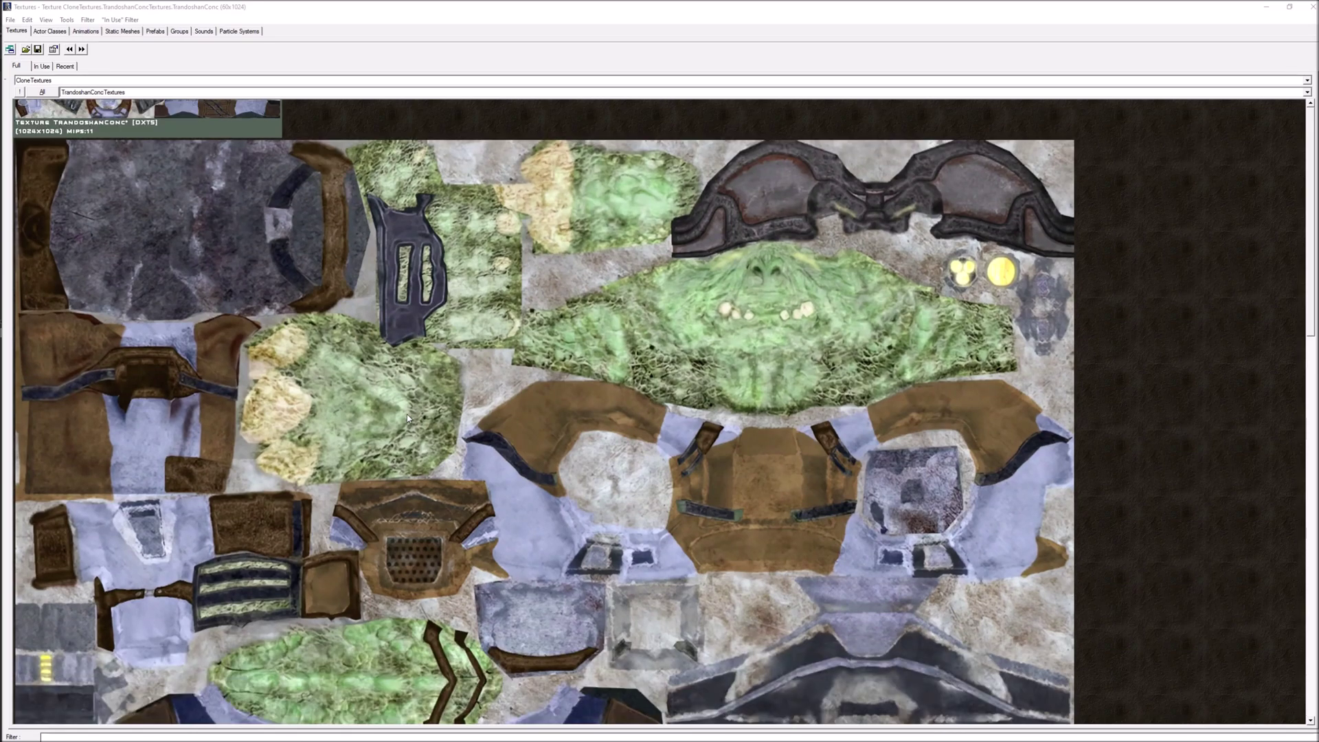
scroll(390, 426, down, 2)
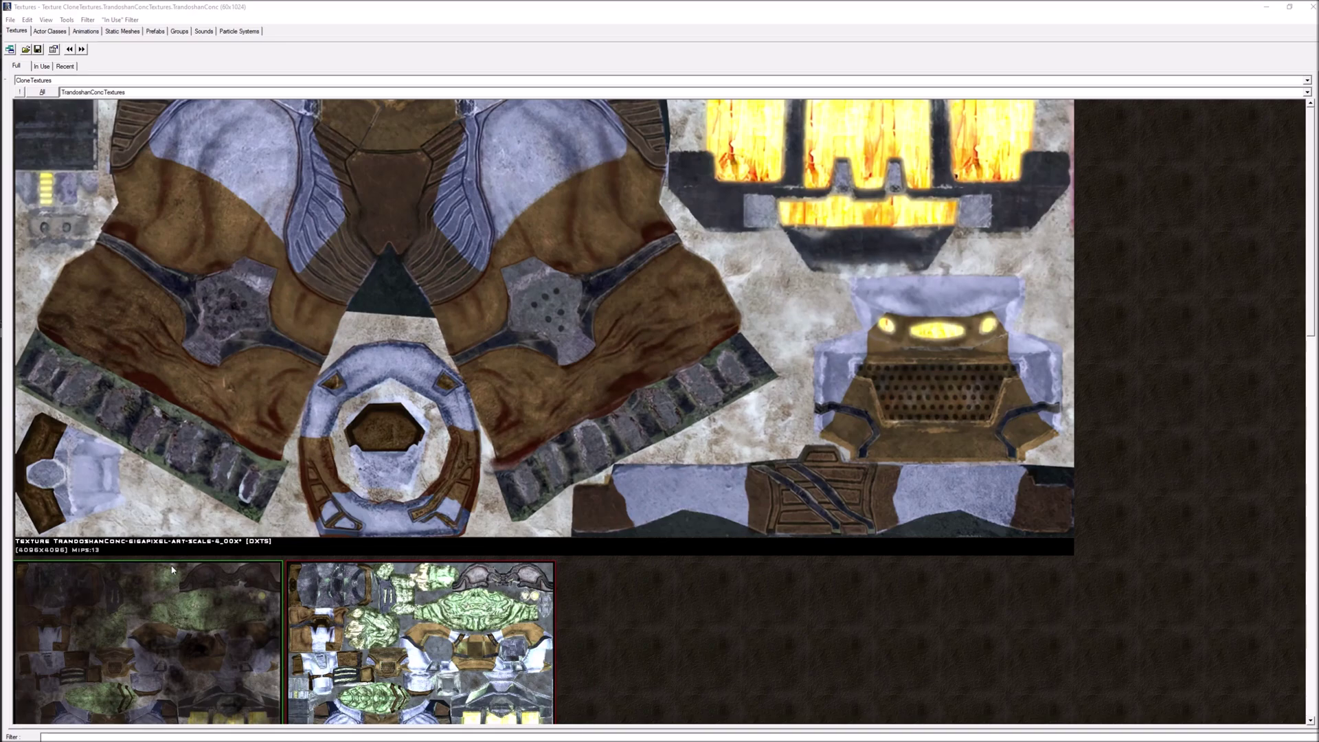
scroll(164, 570, up, 14)
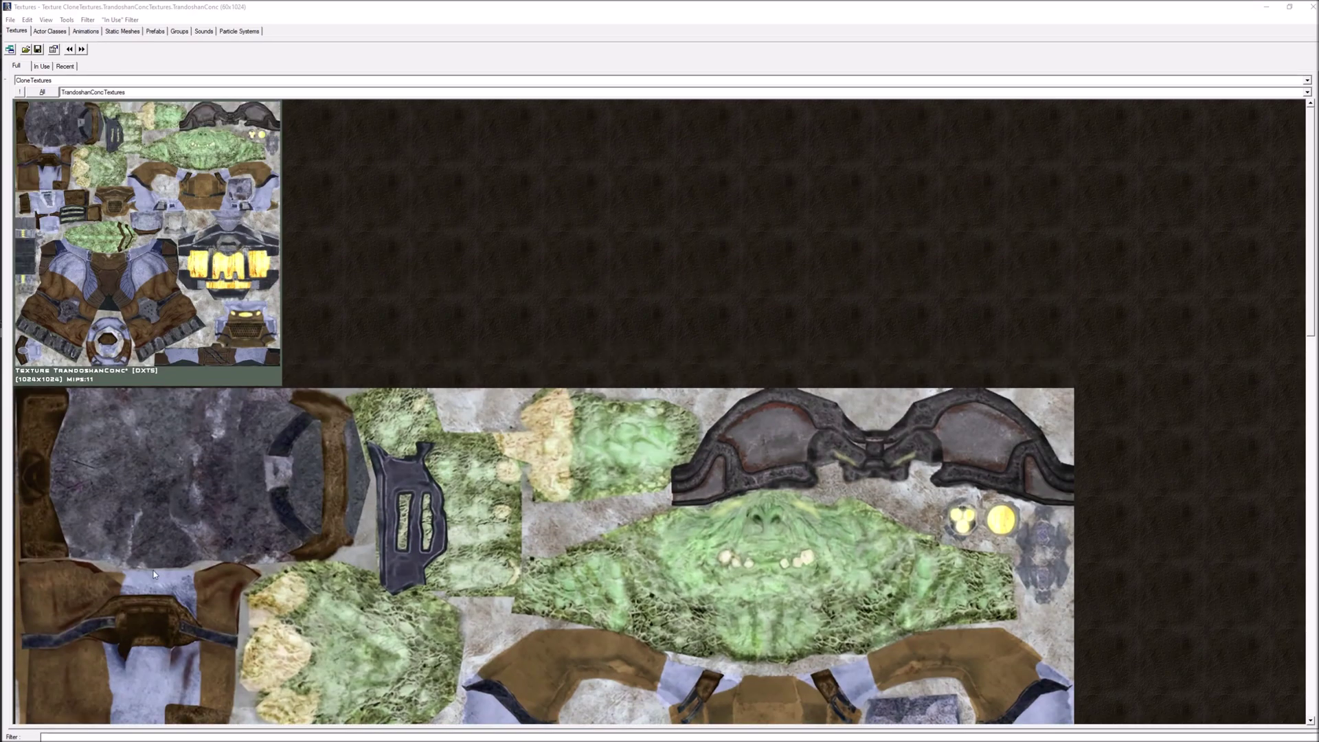
scroll(128, 547, down, 15)
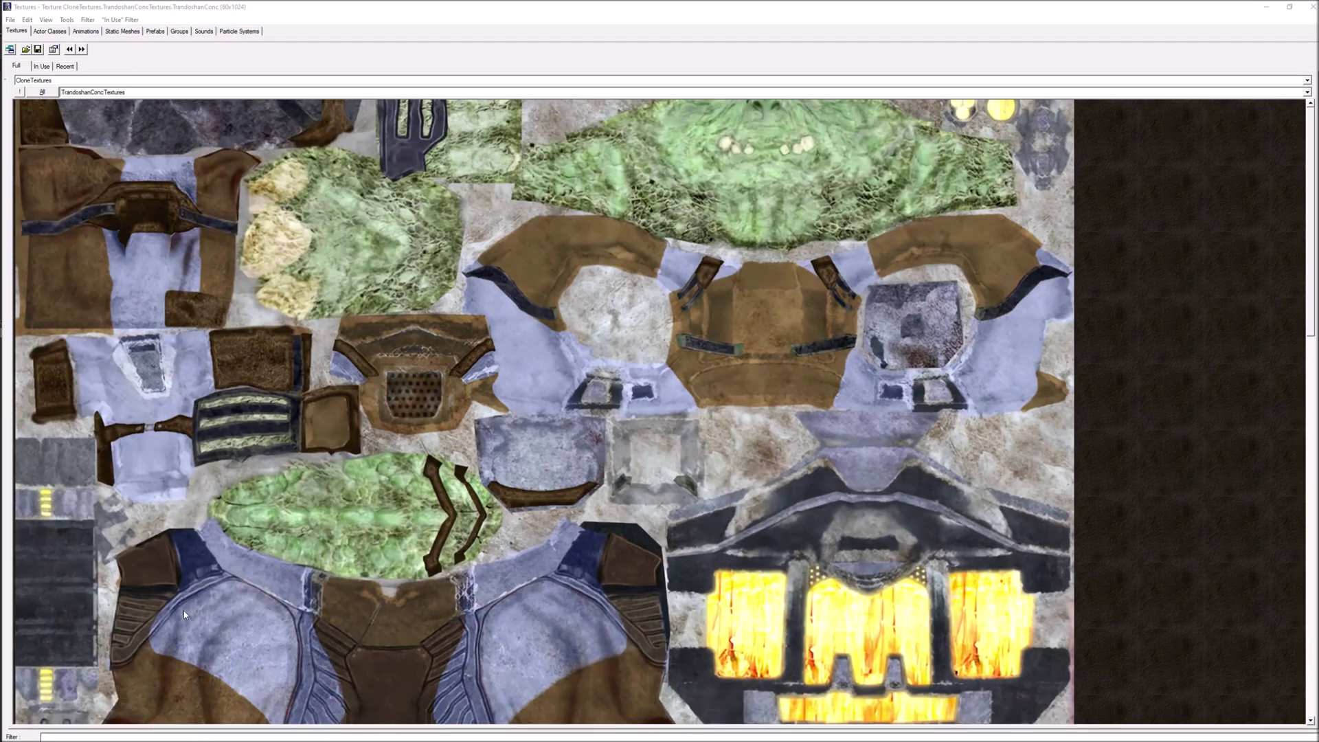
scroll(206, 584, up, 15)
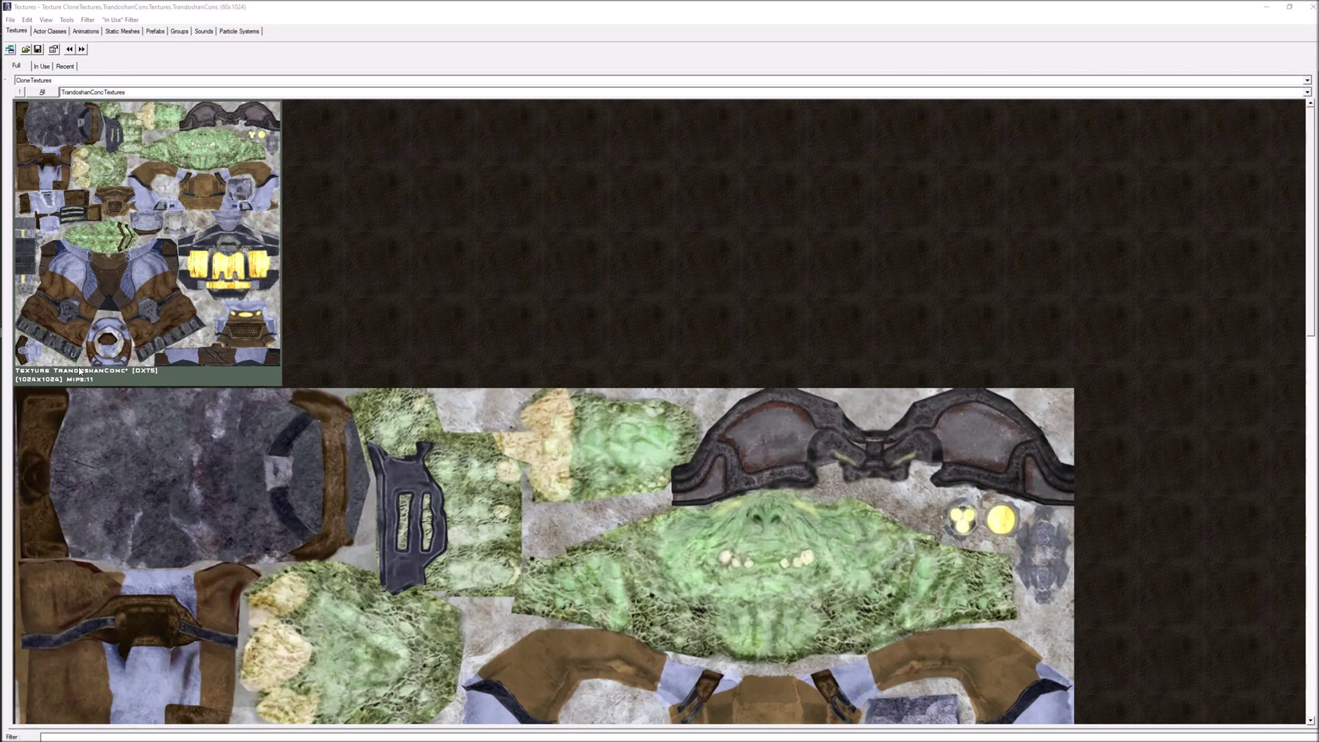
scroll(308, 658, down, 7)
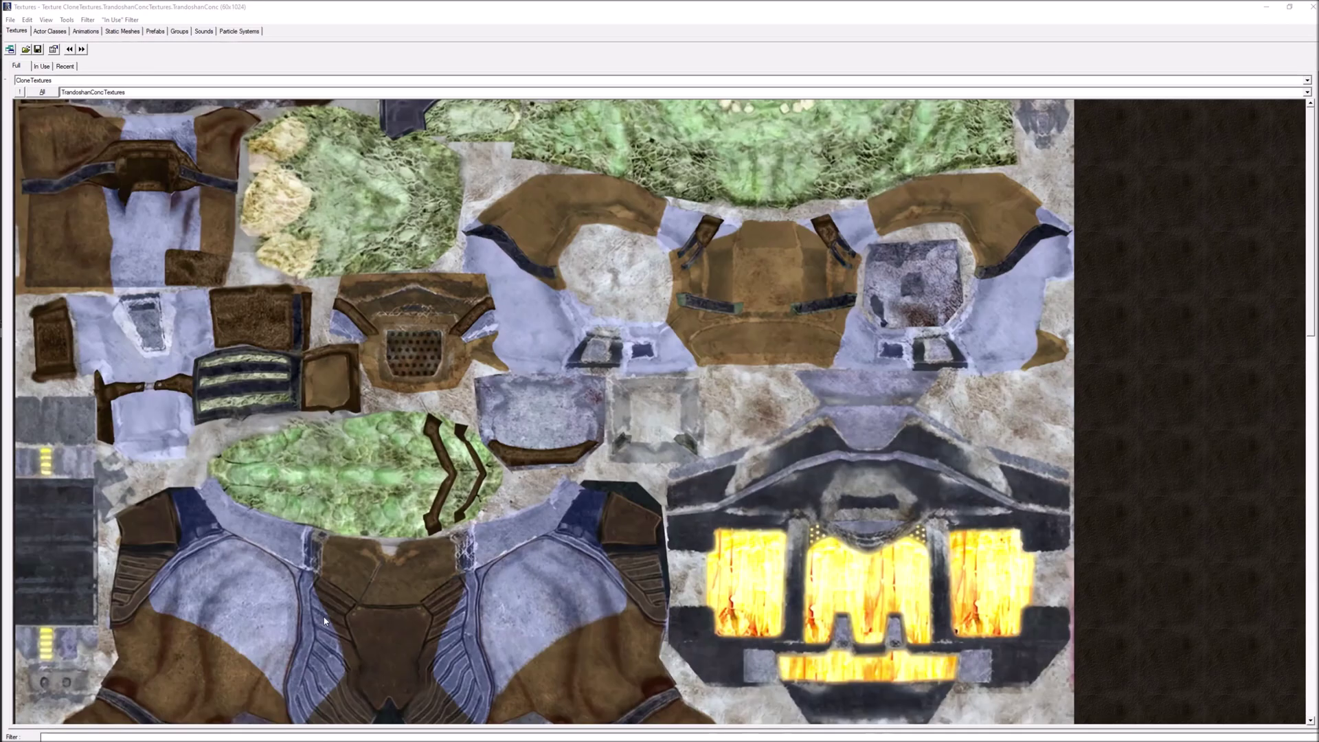
scroll(311, 612, up, 7)
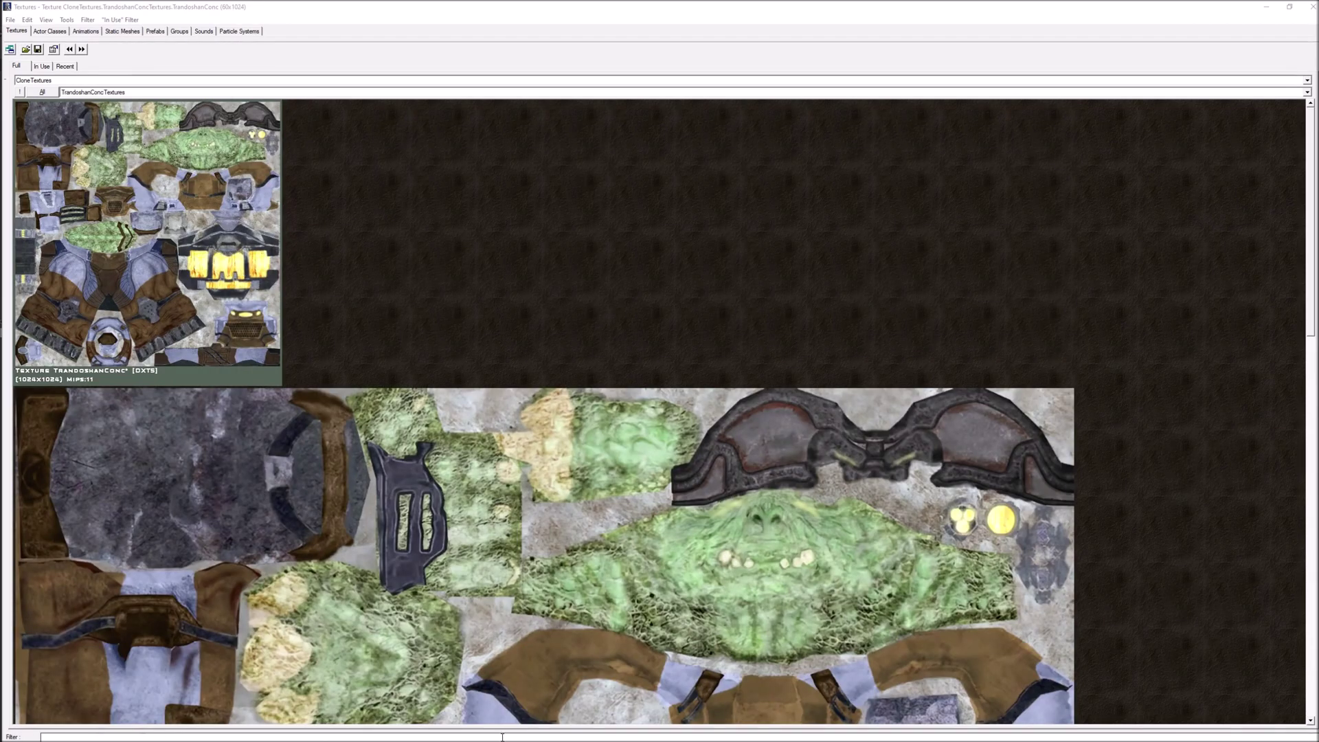
scroll(373, 411, down, 10)
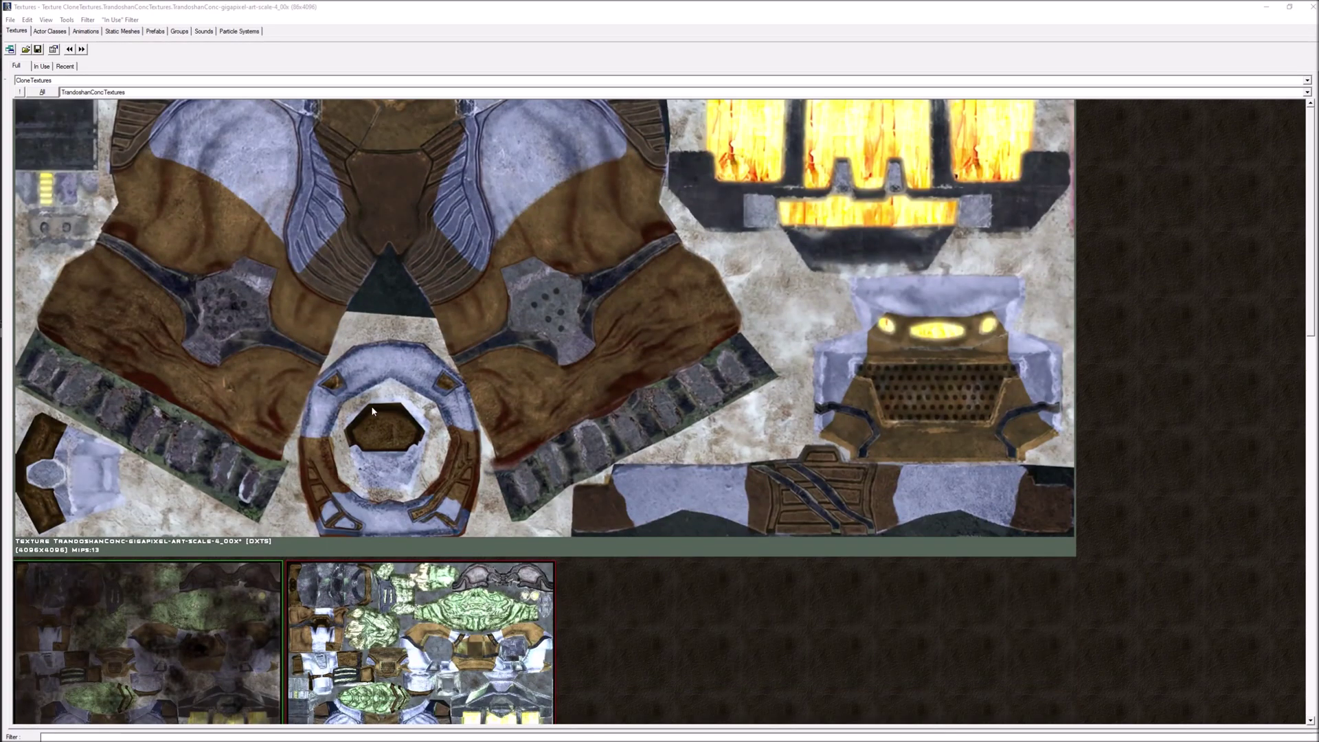
Try deleting the imported gigapixel texture and dismiss the 'Object not found' error.
right_click(372, 410)
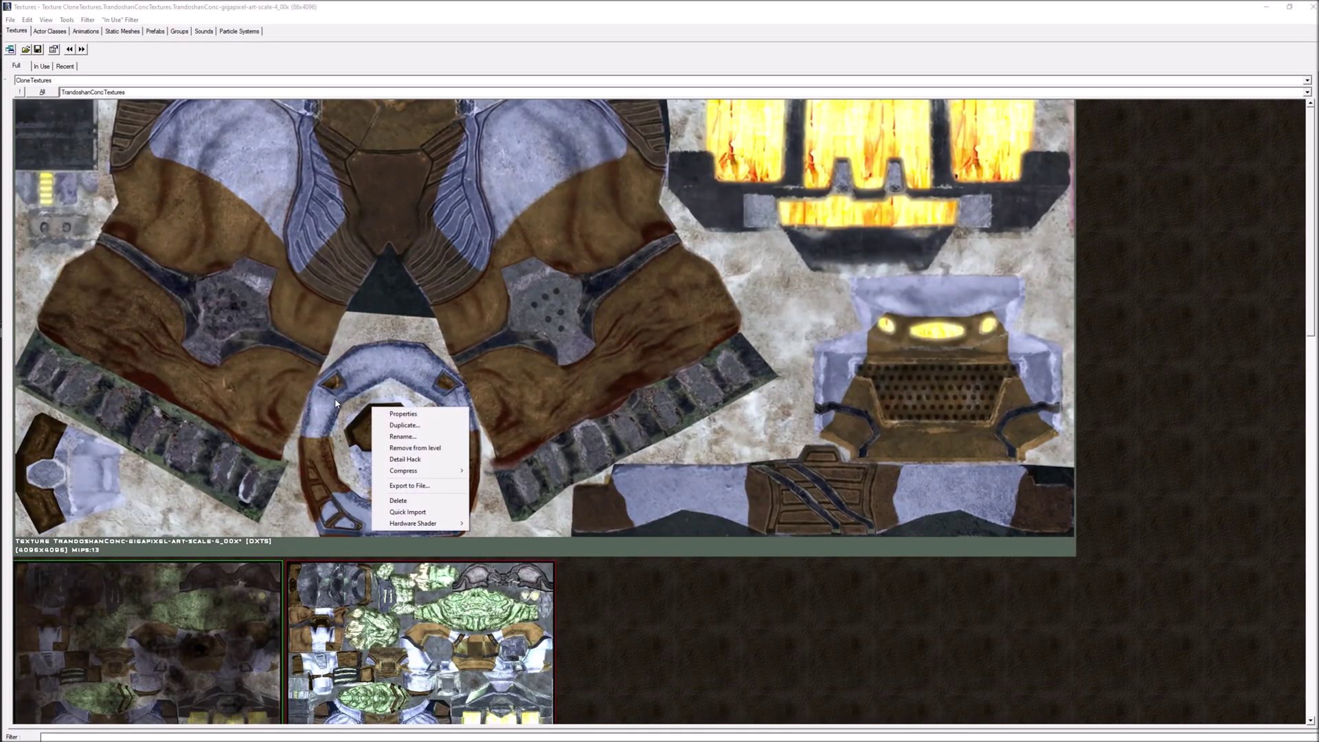
click(408, 502)
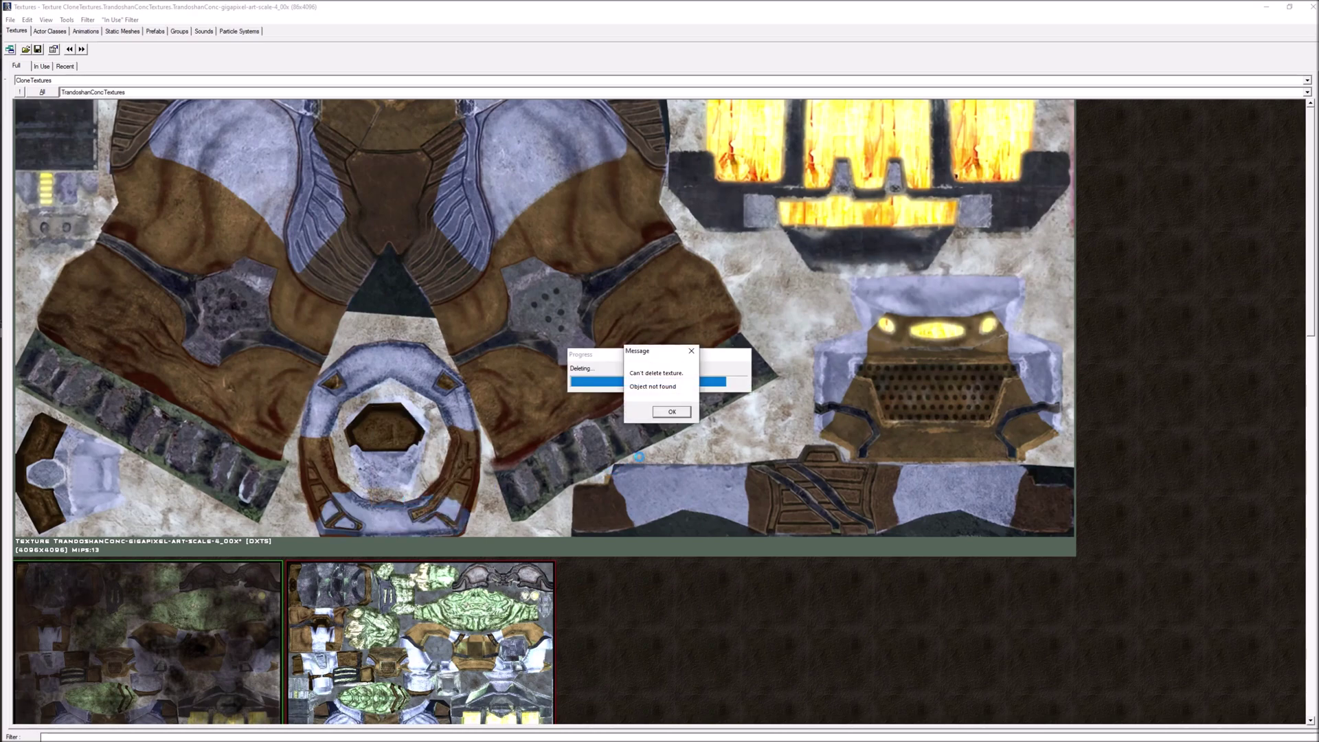
click(671, 413)
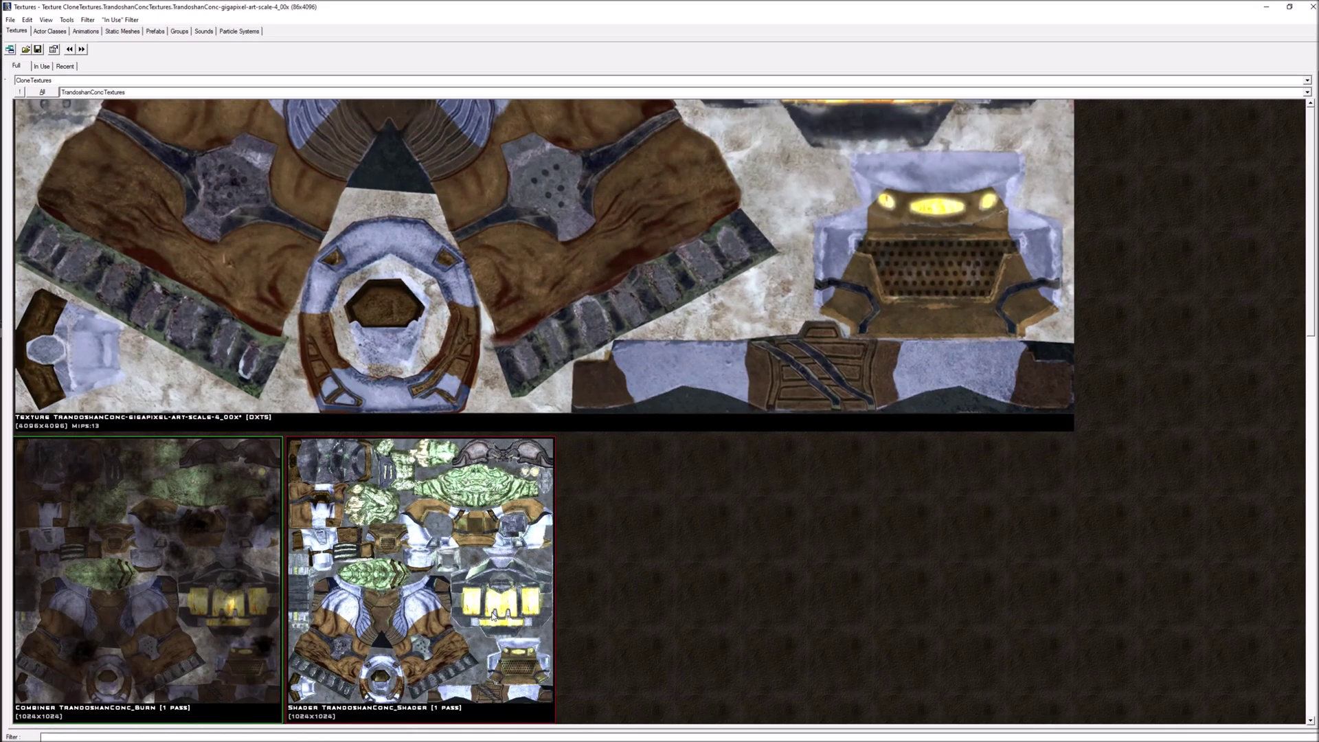
Select the original 1024x1024 TrandoshanConc texture and bring up the File commands.
scroll(263, 451, up, 10)
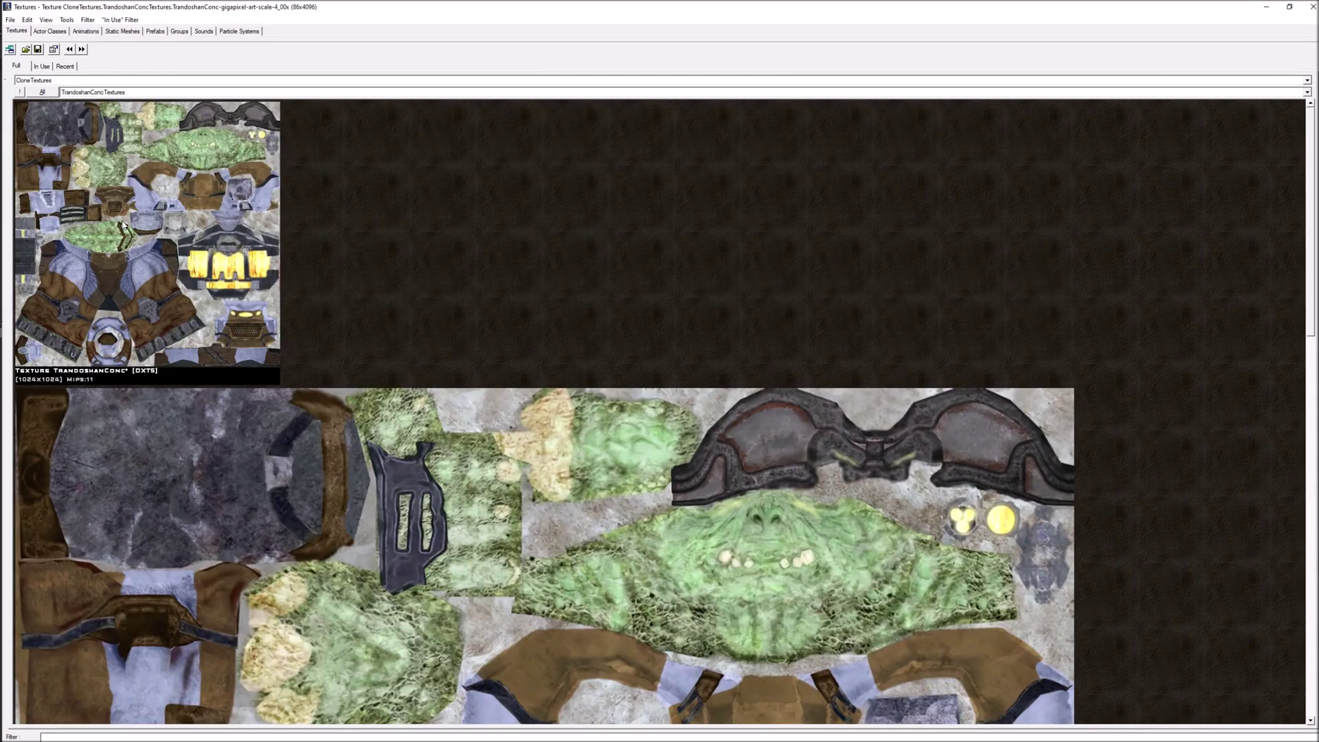
click(125, 225)
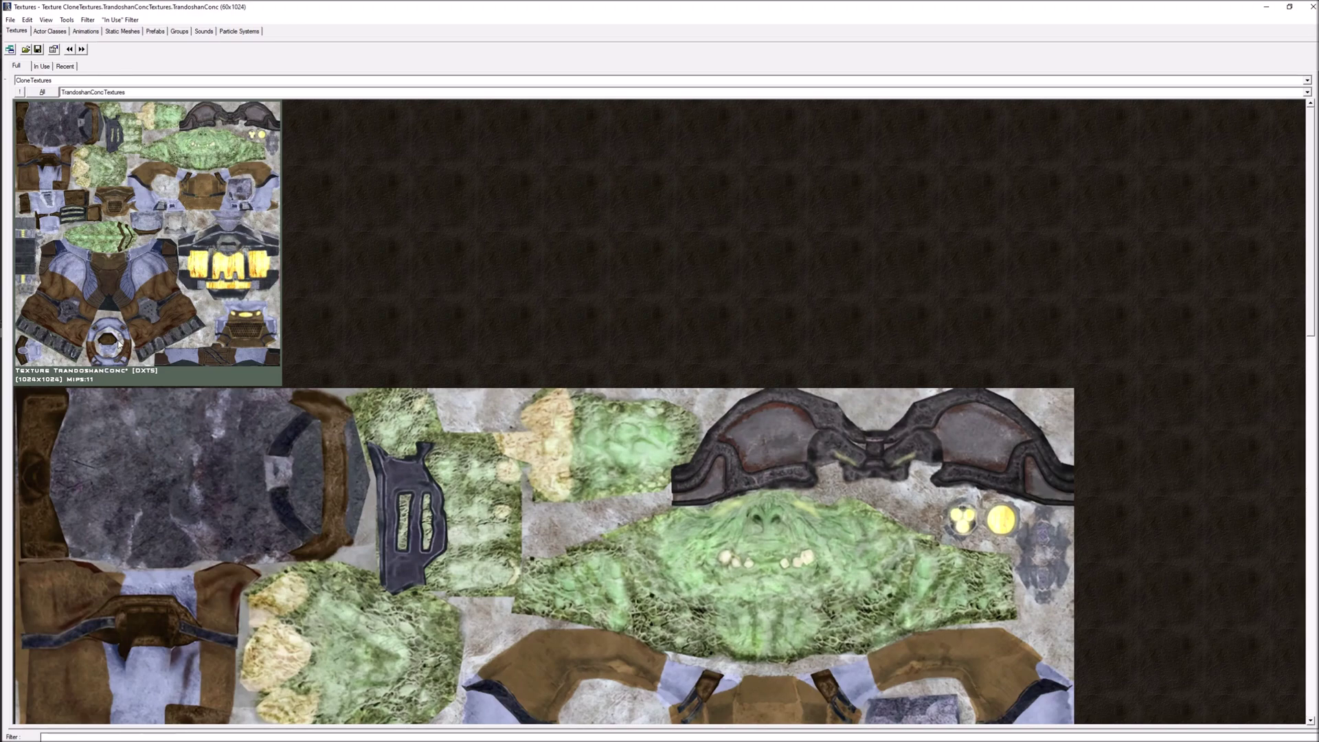
click(11, 19)
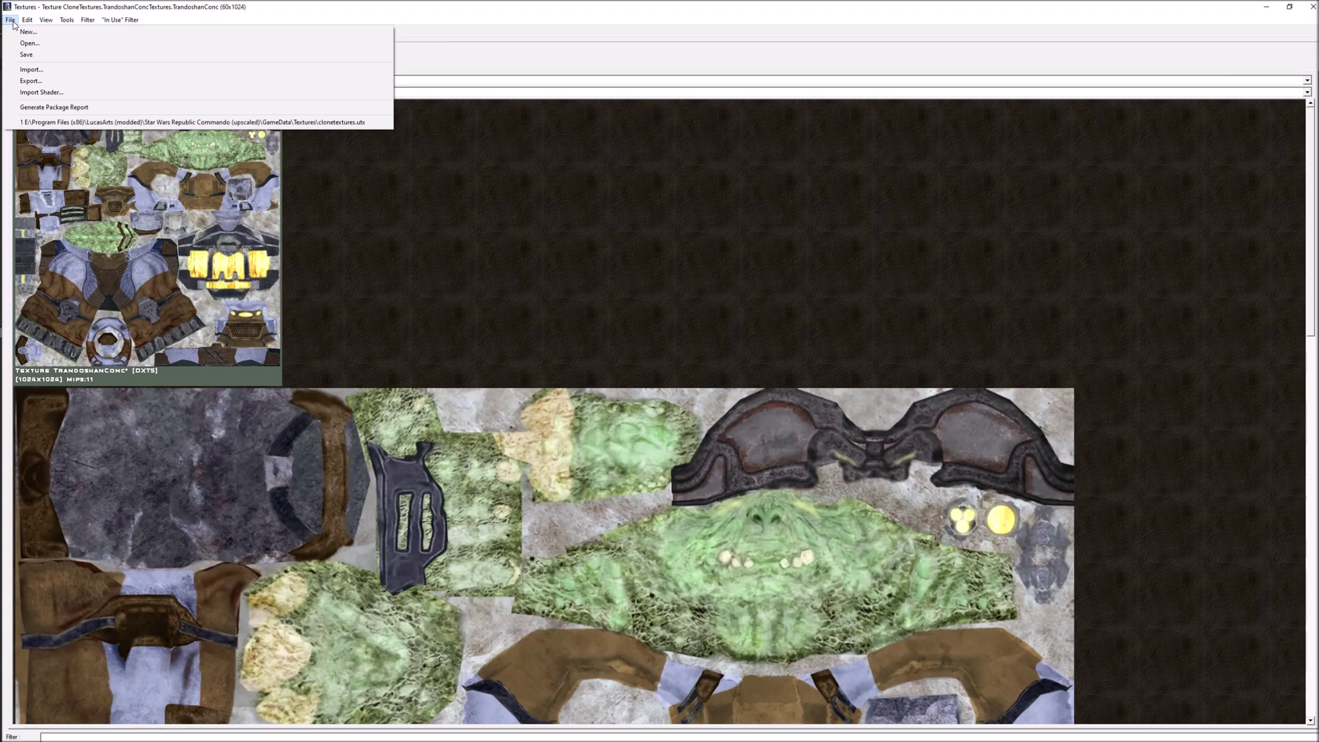
In the import dialog, rename the upscaled .dds file to TrandoshanConc.dds and select it.
click(35, 69)
click(176, 114)
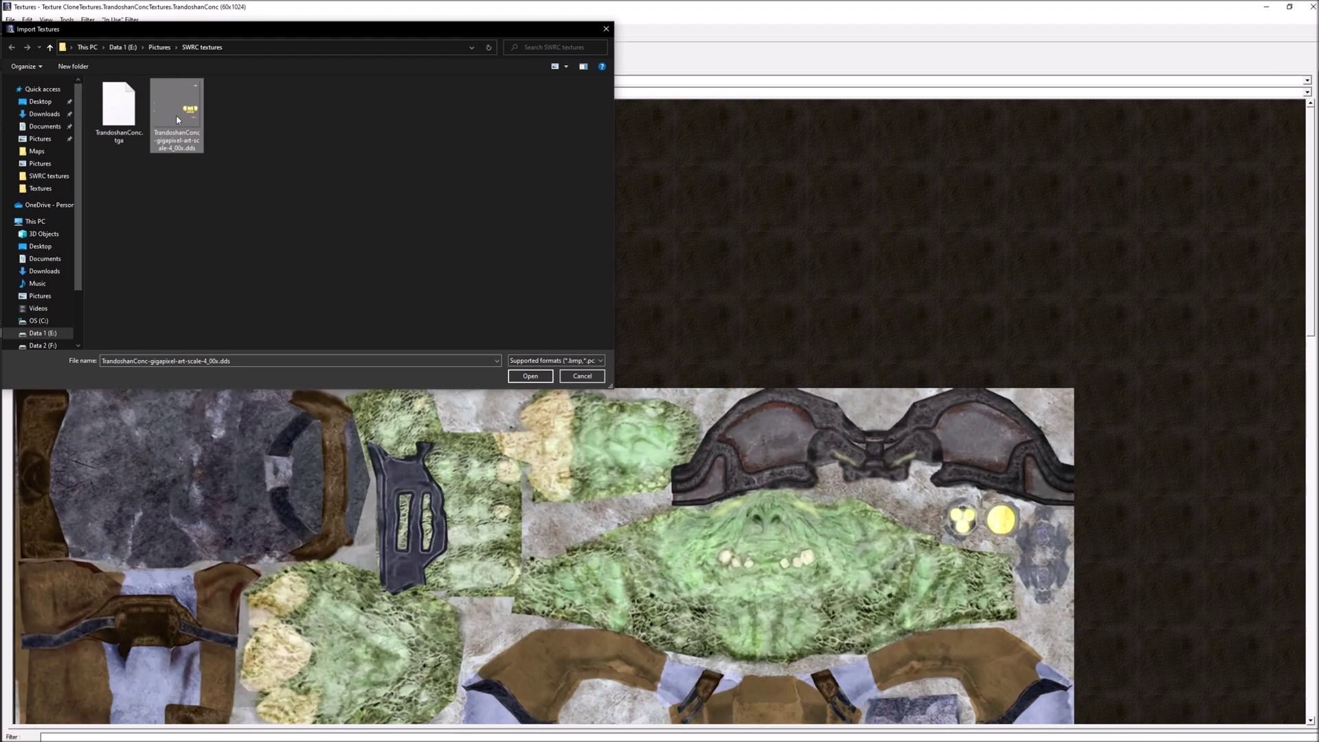
right_click(181, 124)
click(223, 298)
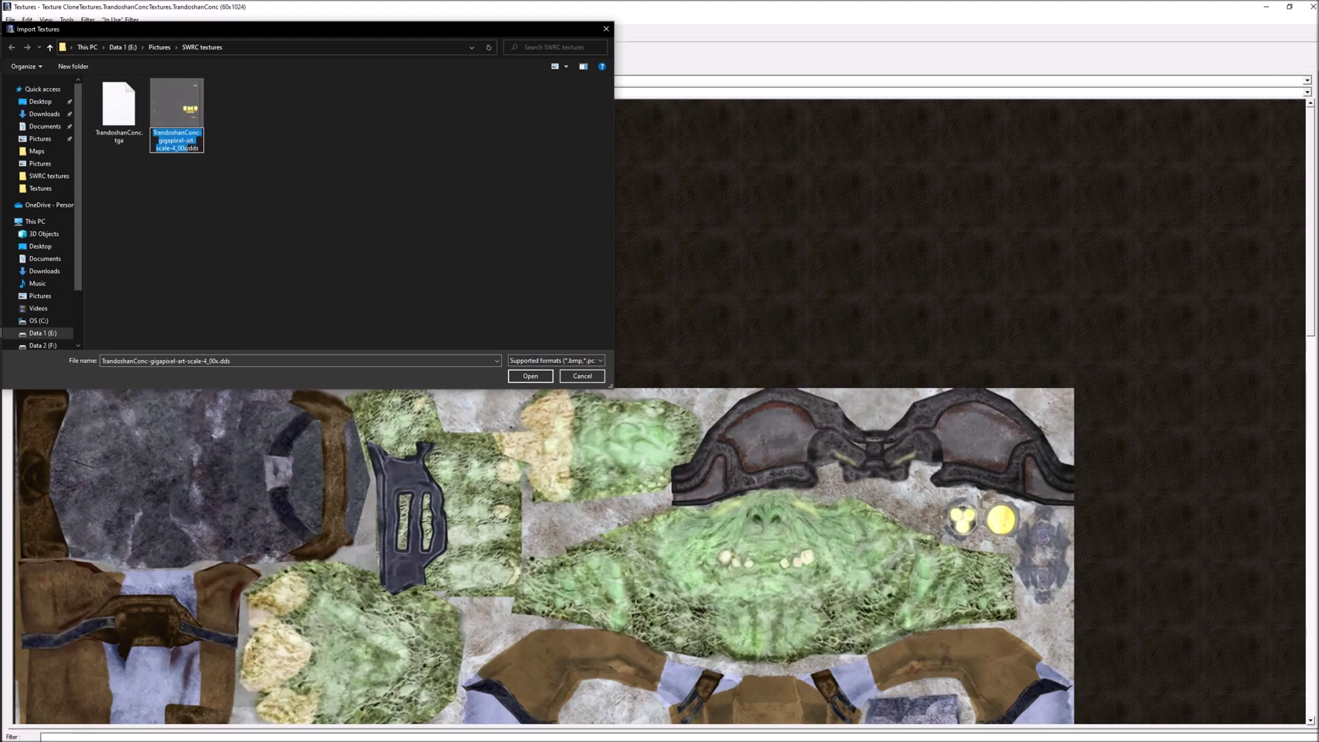
key(Return)
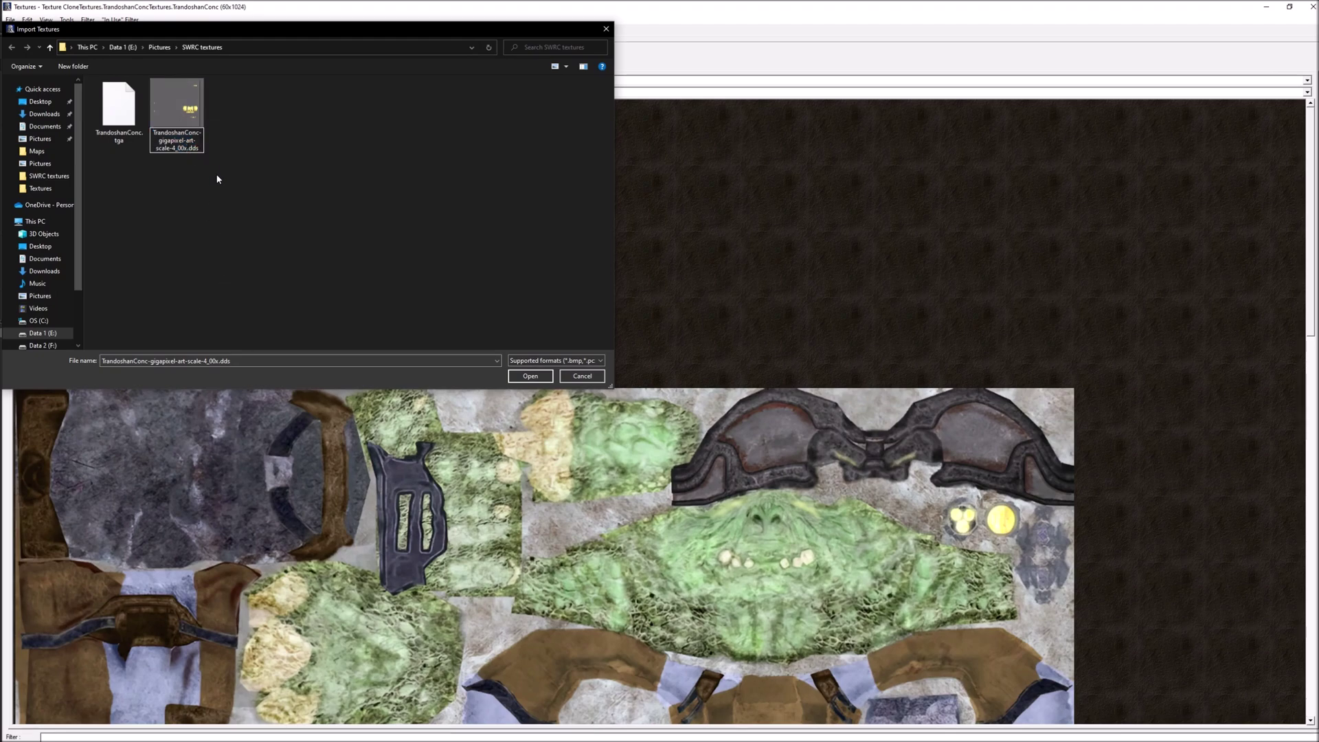
key(BackSpace)
key(BackSpace)
key(BackSpace)
key(BackSpace)
key(BackSpace)
key(BackSpace)
key(BackSpace)
key(BackSpace)
key(BackSpace)
key(BackSpace)
key(BackSpace)
key(BackSpace)
key(BackSpace)
key(BackSpace)
key(BackSpace)
key(BackSpace)
key(BackSpace)
key(BackSpace)
key(BackSpace)
key(BackSpace)
key(BackSpace)
key(BackSpace)
key(BackSpace)
key(BackSpace)
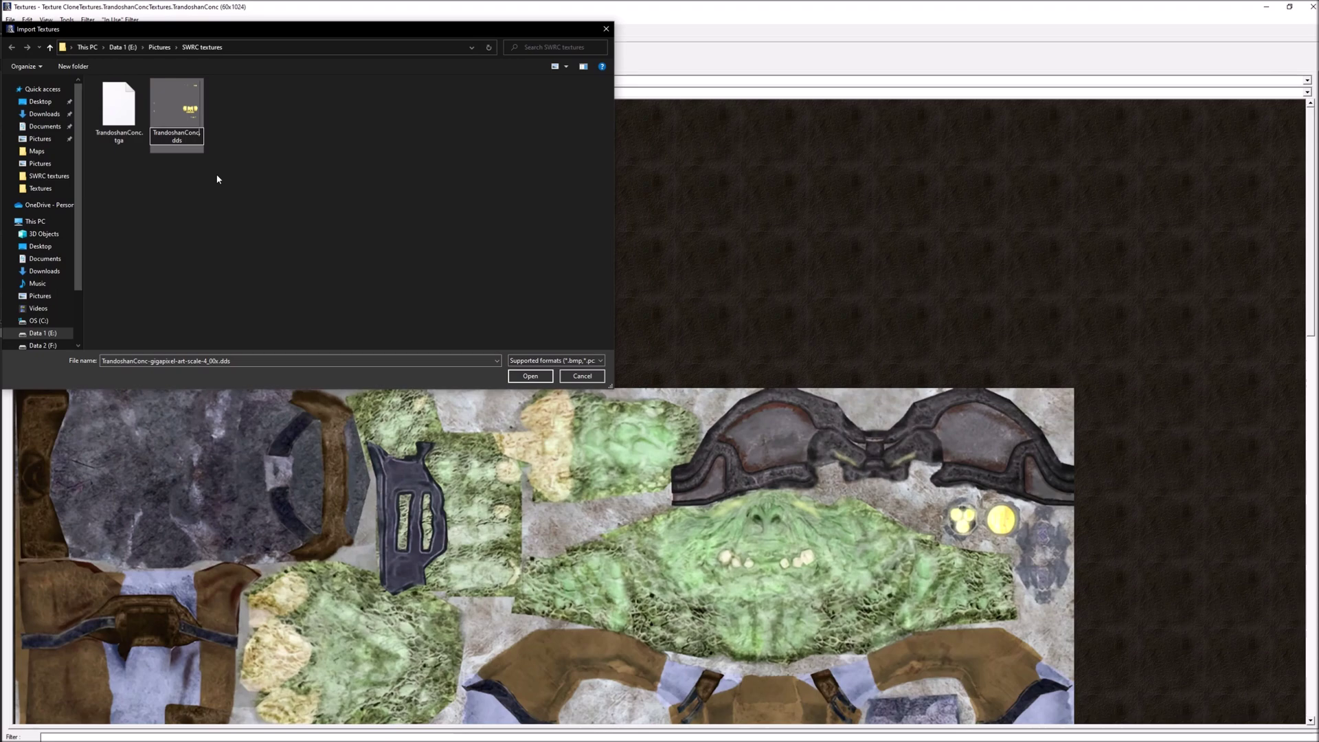
click(325, 297)
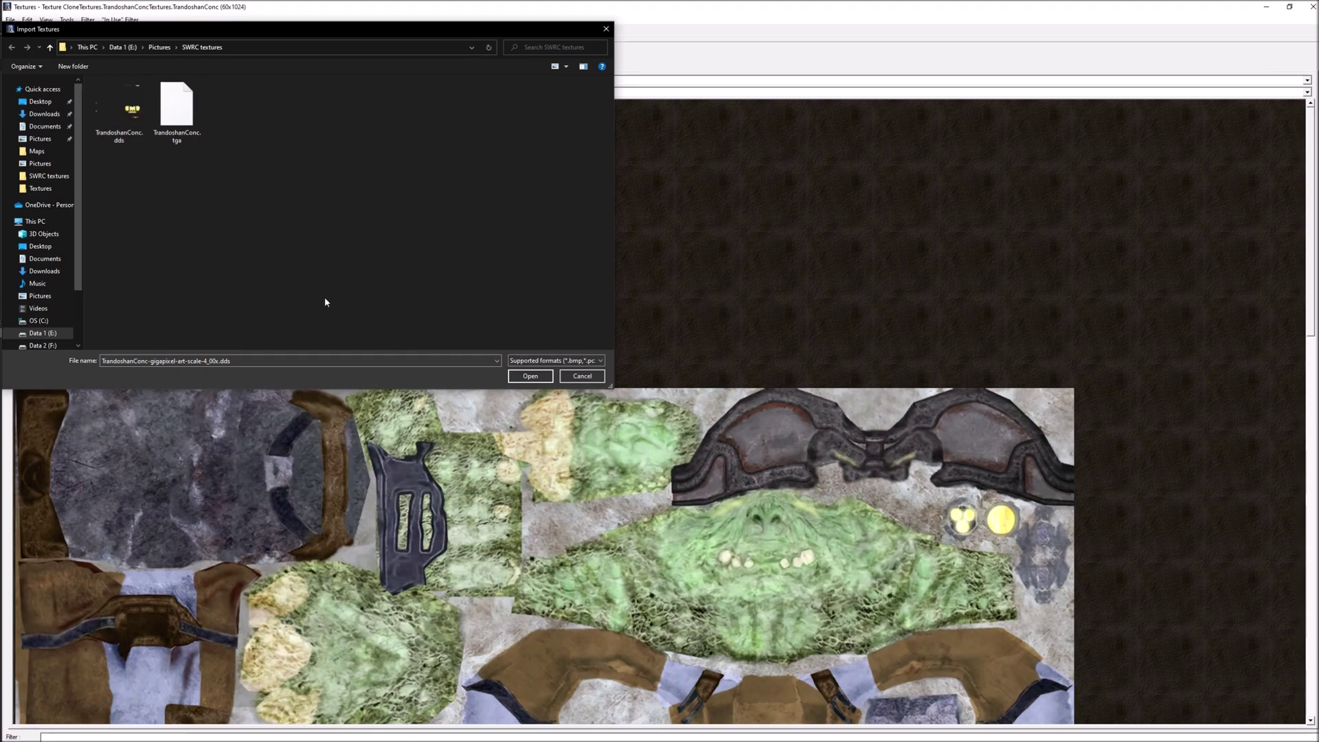
click(101, 105)
Import TrandoshanConc.dds with DXT5 compression, replacing the original texture.
click(525, 375)
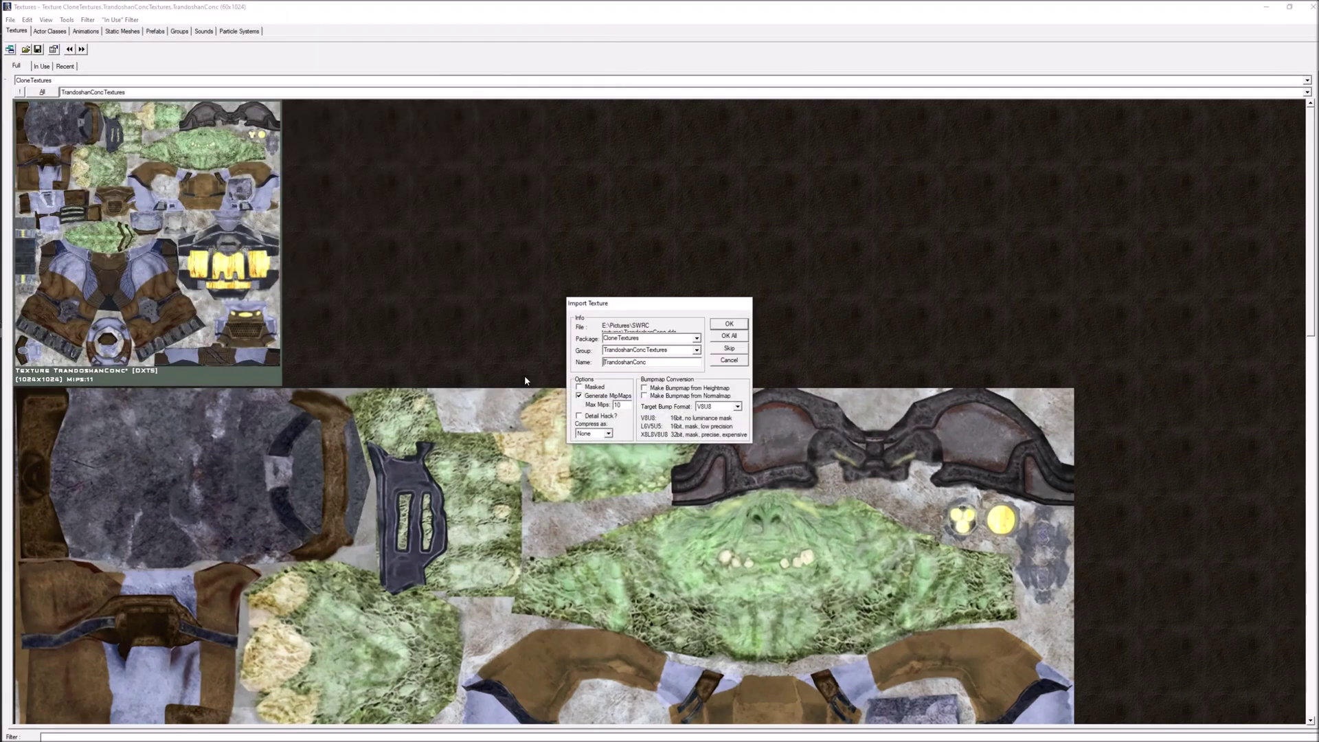
click(608, 433)
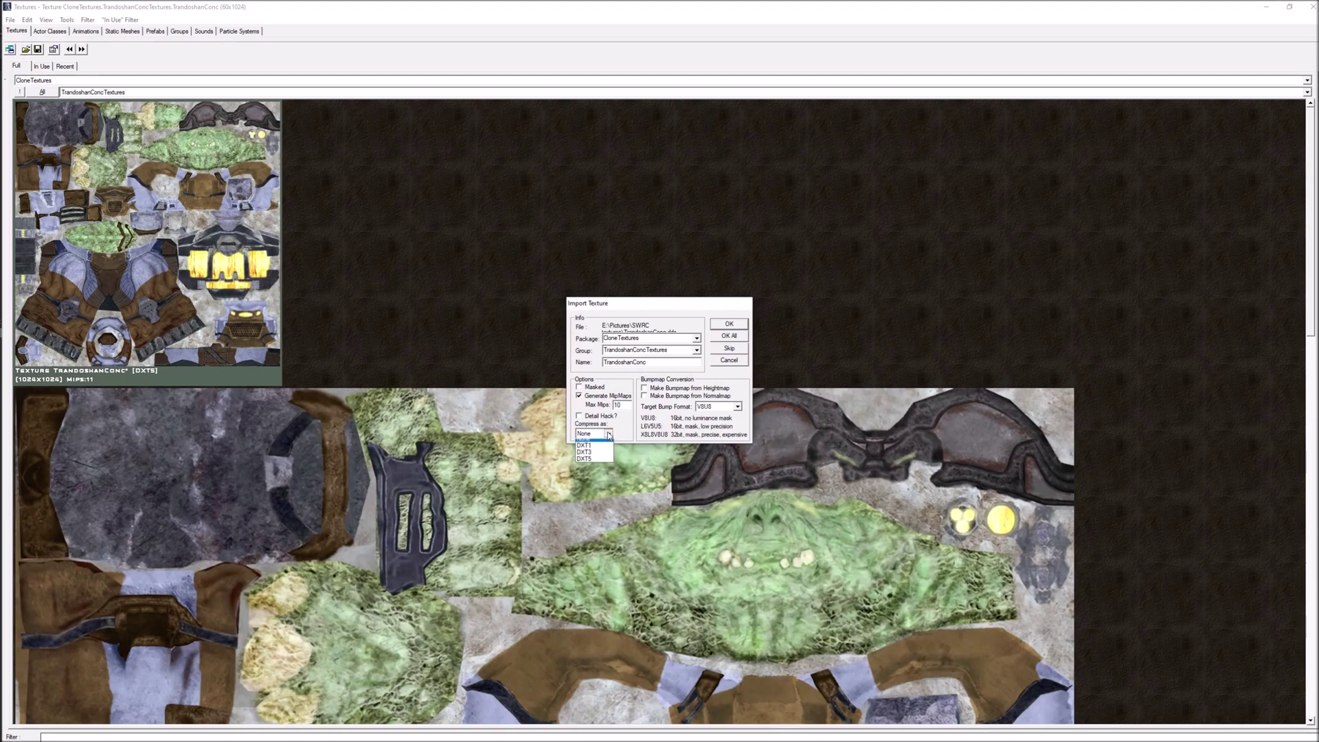
click(590, 463)
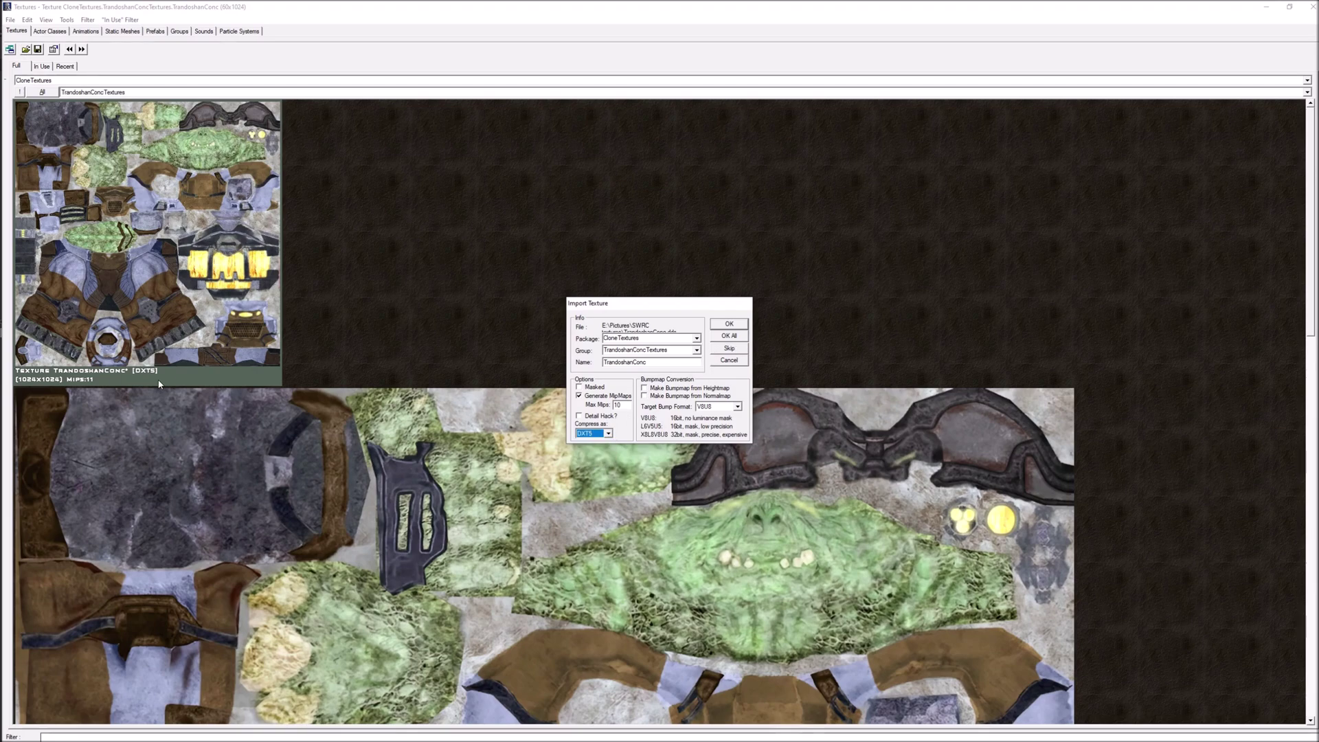
click(730, 324)
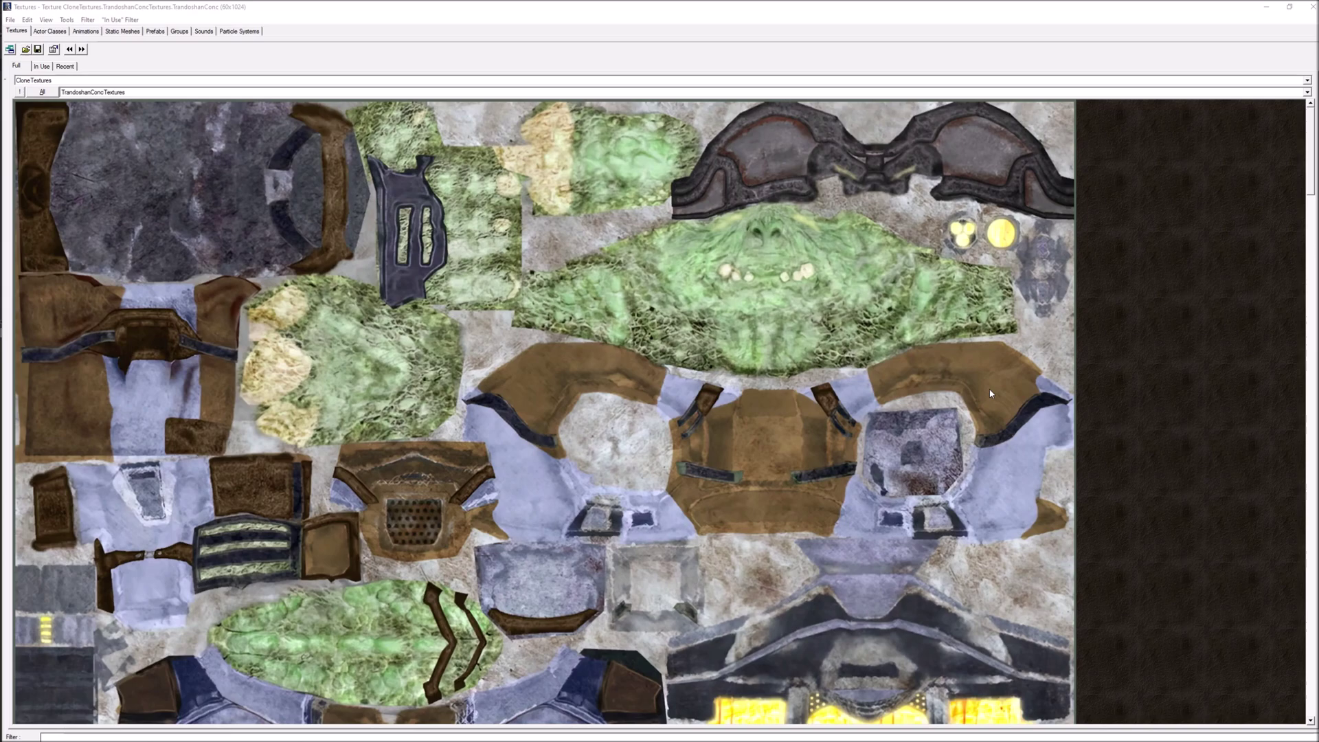
Scroll the texture browser to confirm TrandoshanConc, its Burn combiner and Shader read 4096x4096, then bring up File commands.
scroll(991, 394, down, 10)
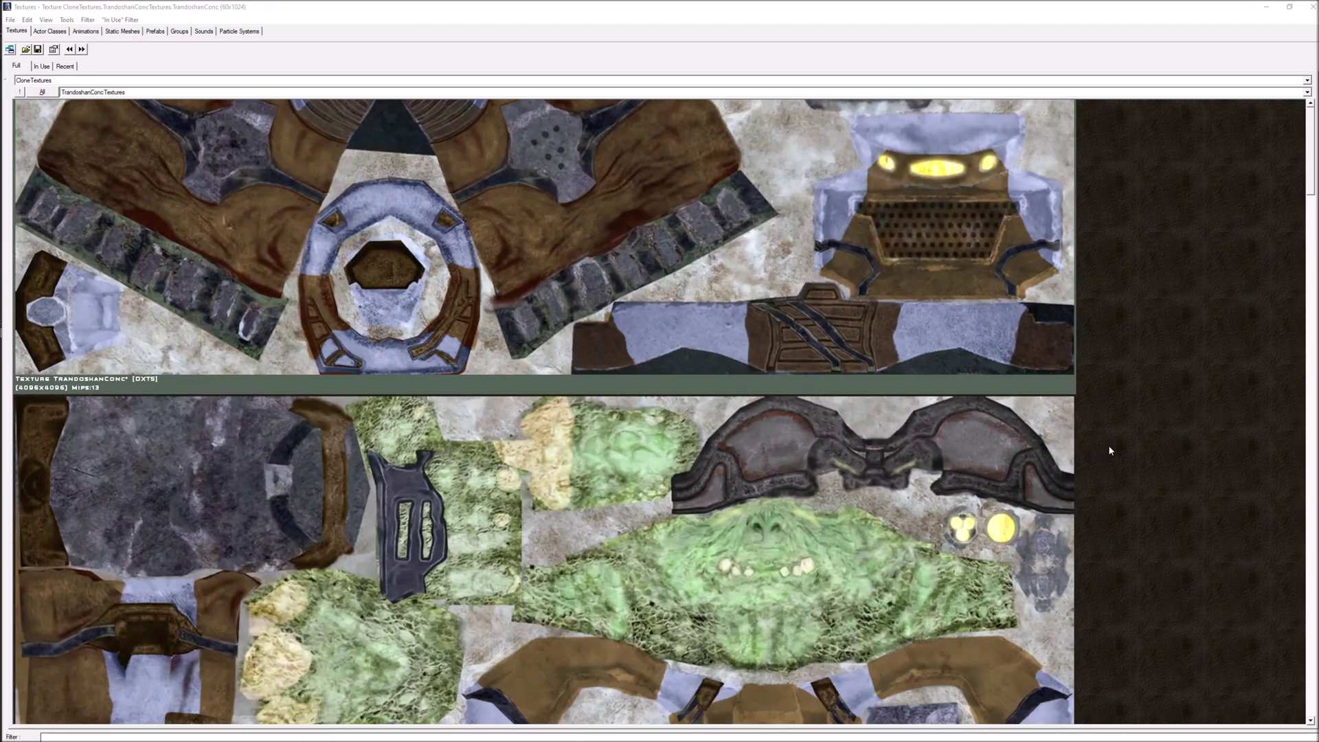
scroll(1109, 450, down, 6)
scroll(603, 415, down, 10)
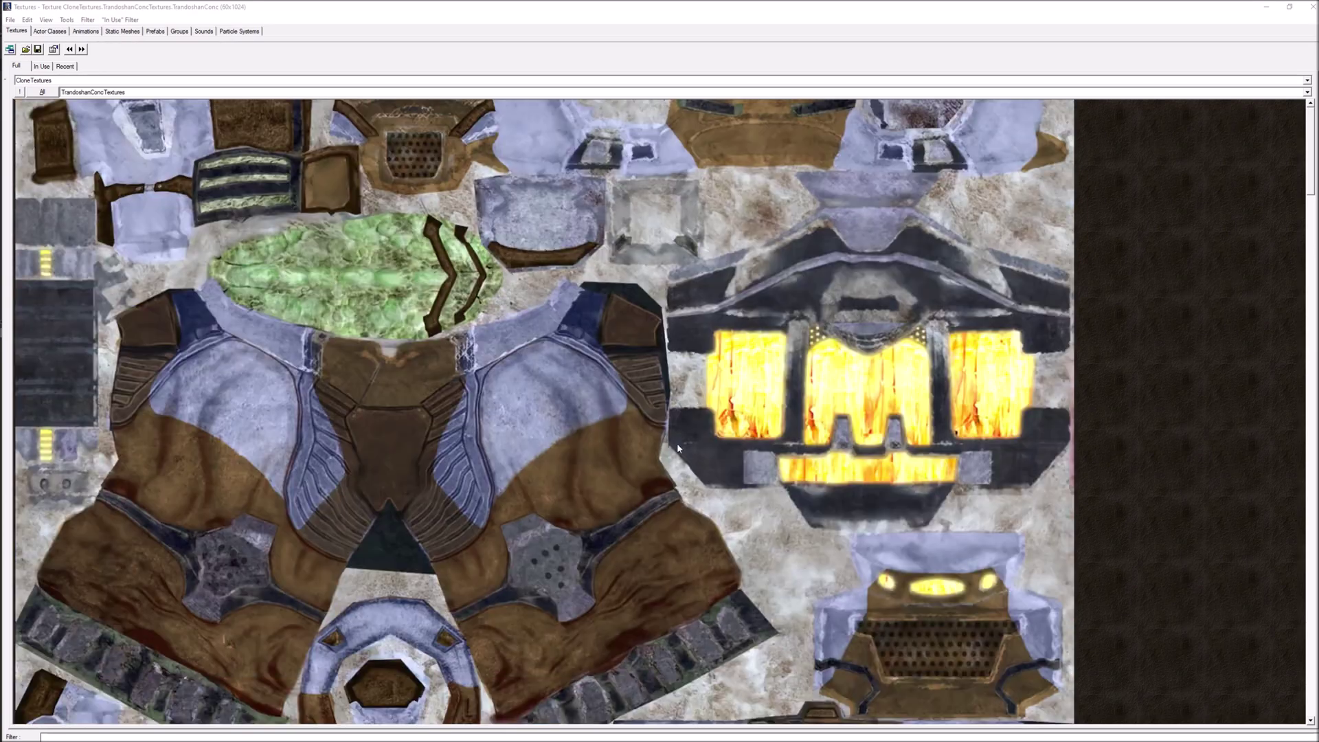
scroll(1027, 448, down, 10)
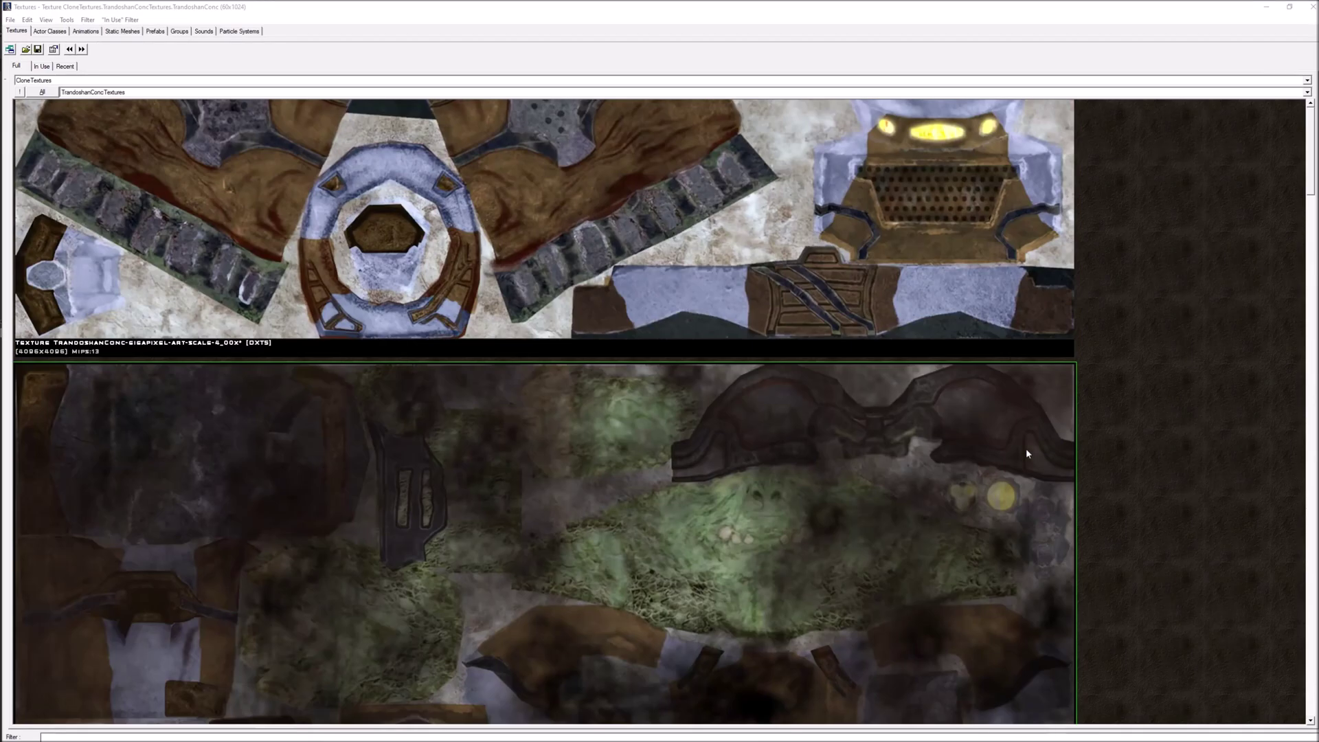
scroll(635, 482, down, 14)
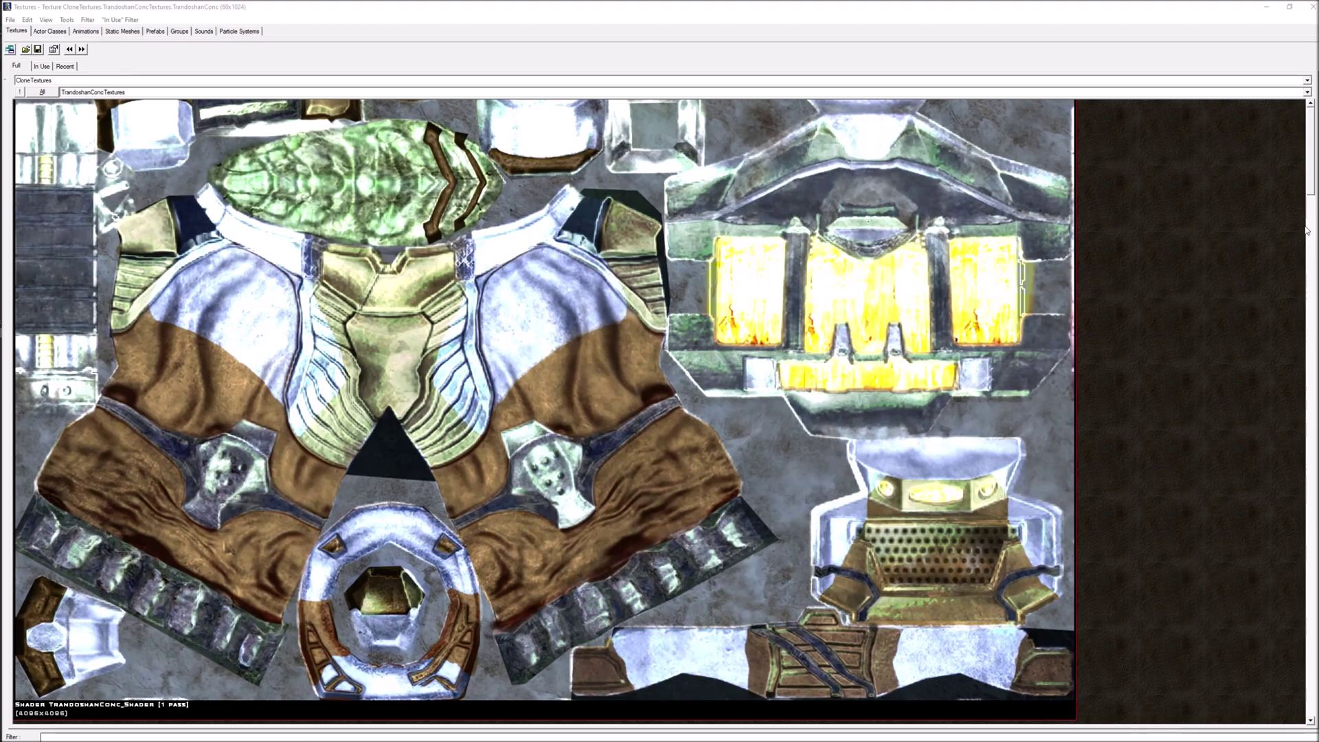
scroll(1309, 206, up, 5)
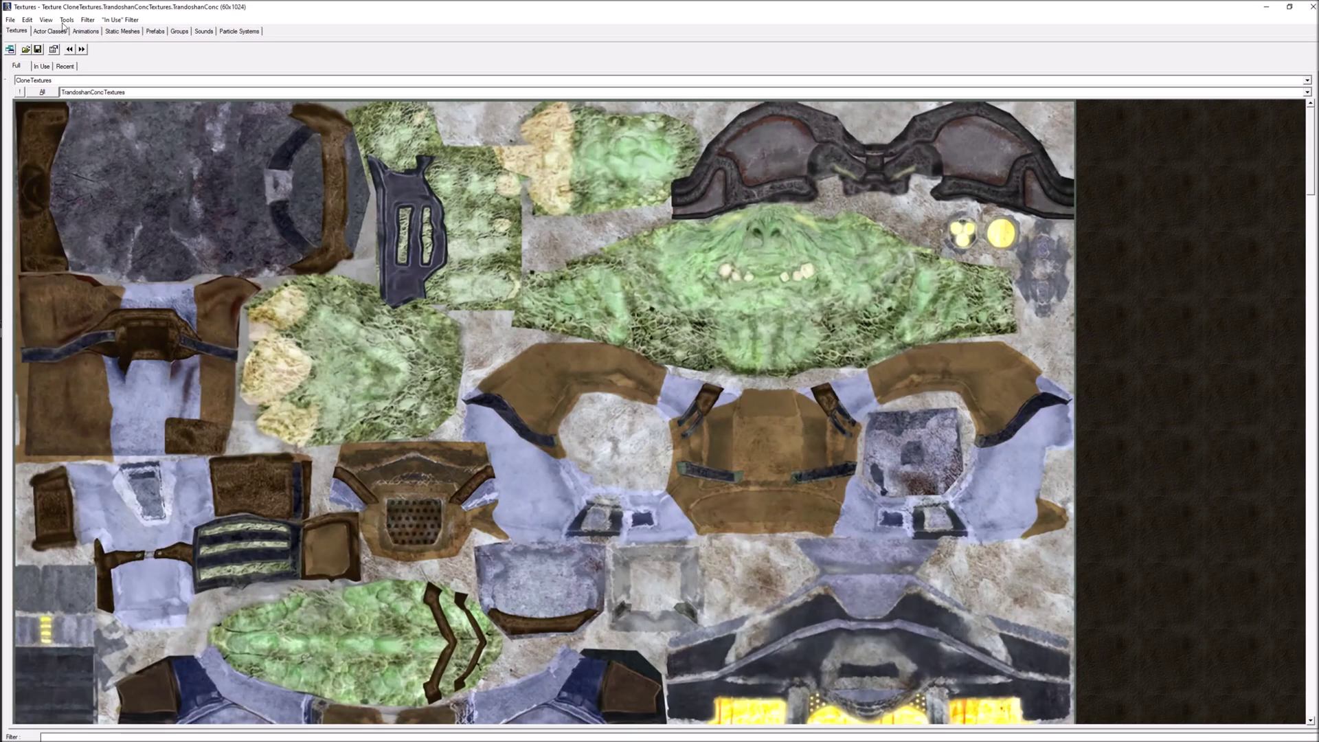
click(9, 20)
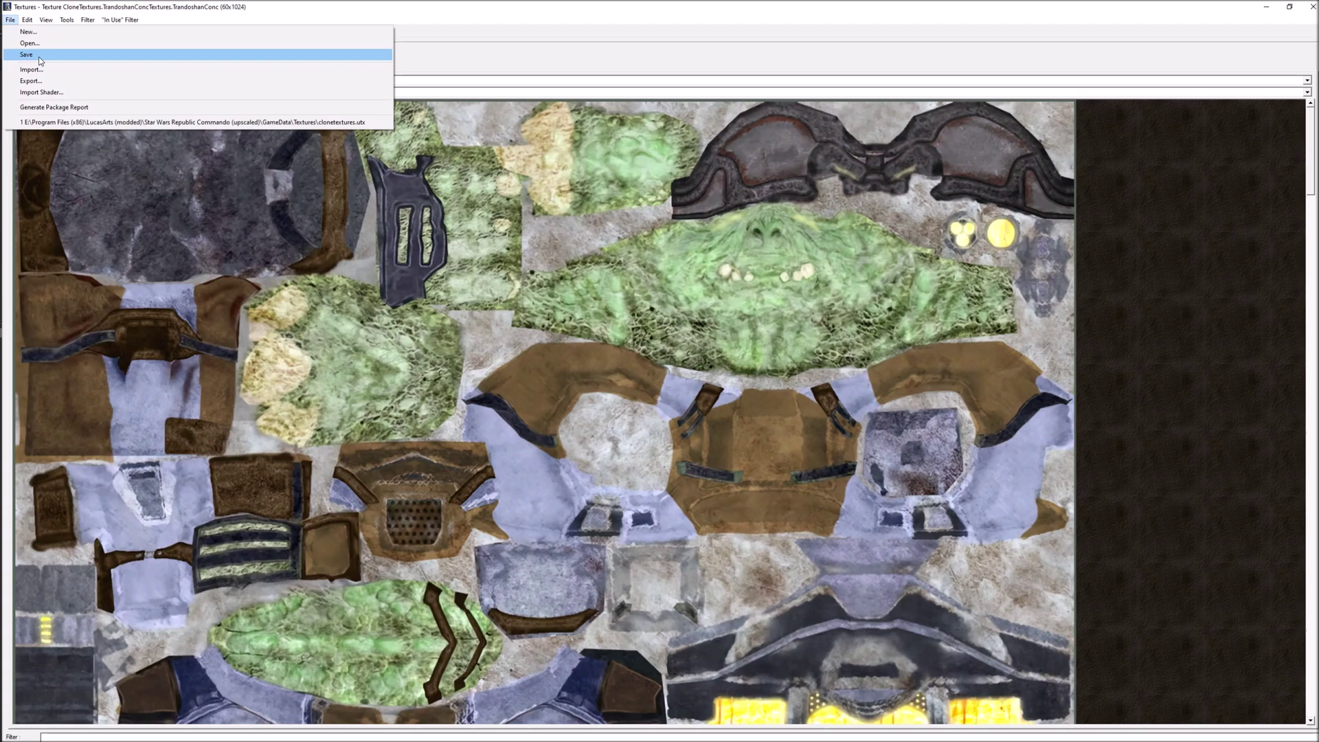
Save the texture package, then open the Start Menu Programs folder holding the unrealed shortcut.
mouse_move(87, 19)
click(1214, 275)
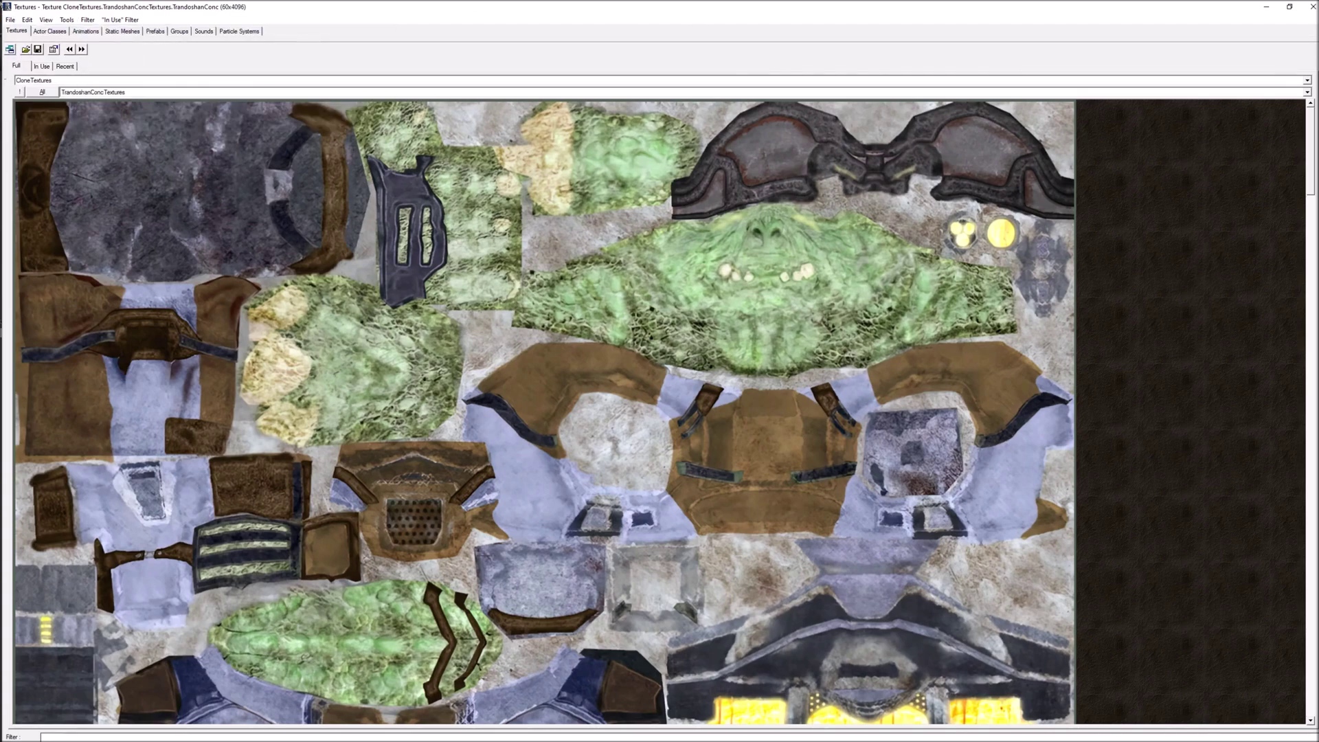
mouse_move(302, 739)
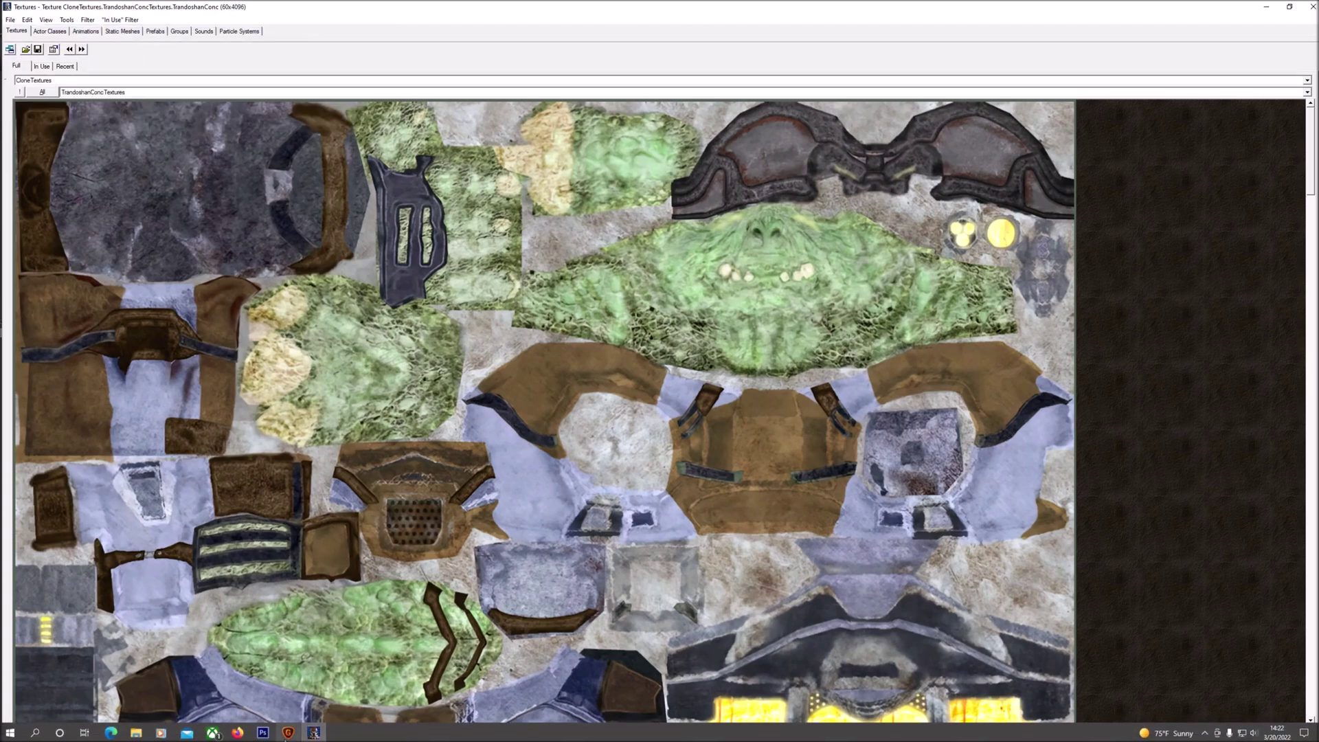
key(super)
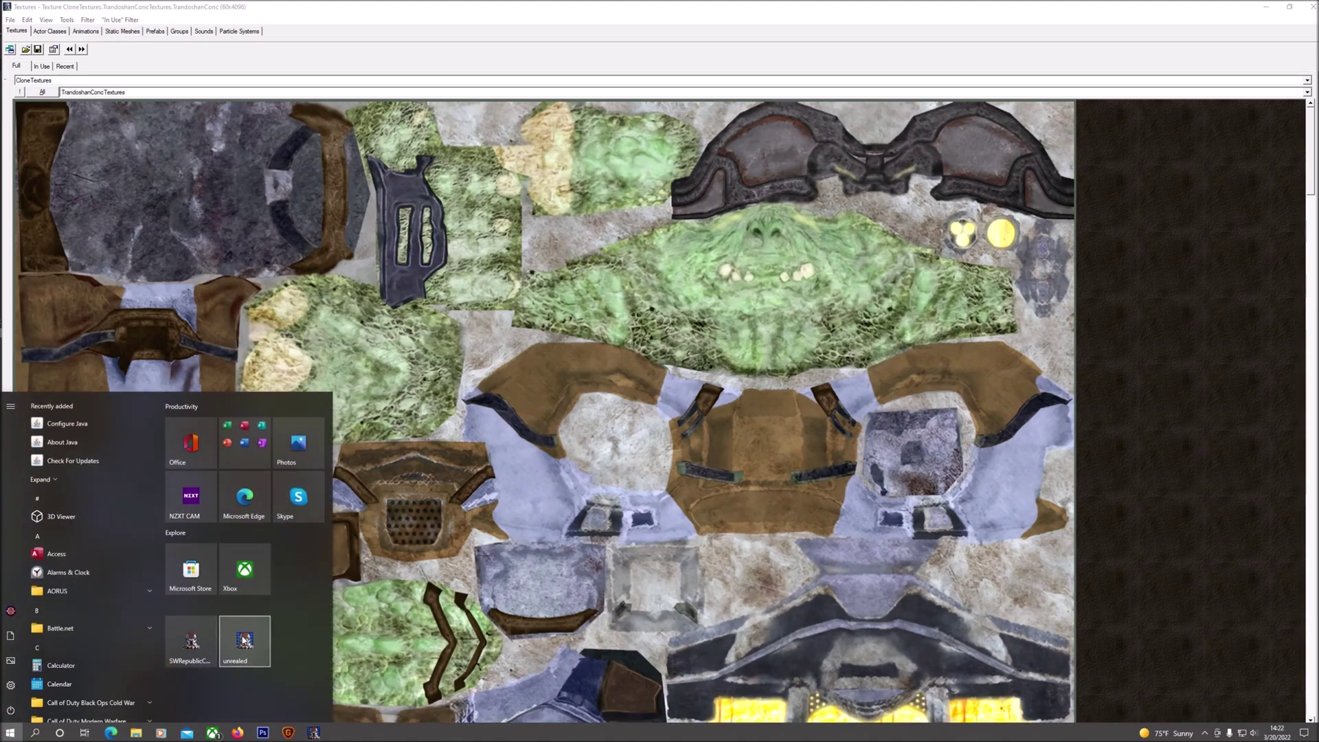
right_click(234, 646)
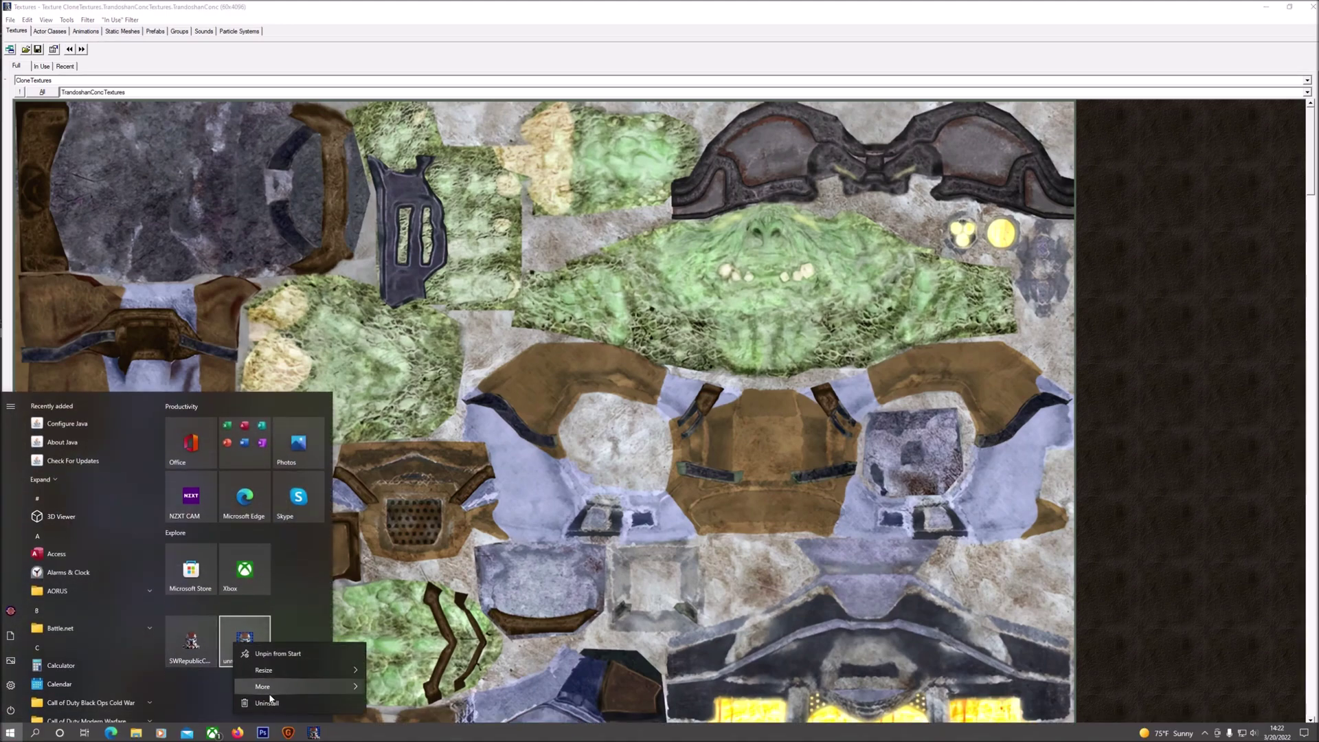
mouse_move(283, 687)
click(410, 705)
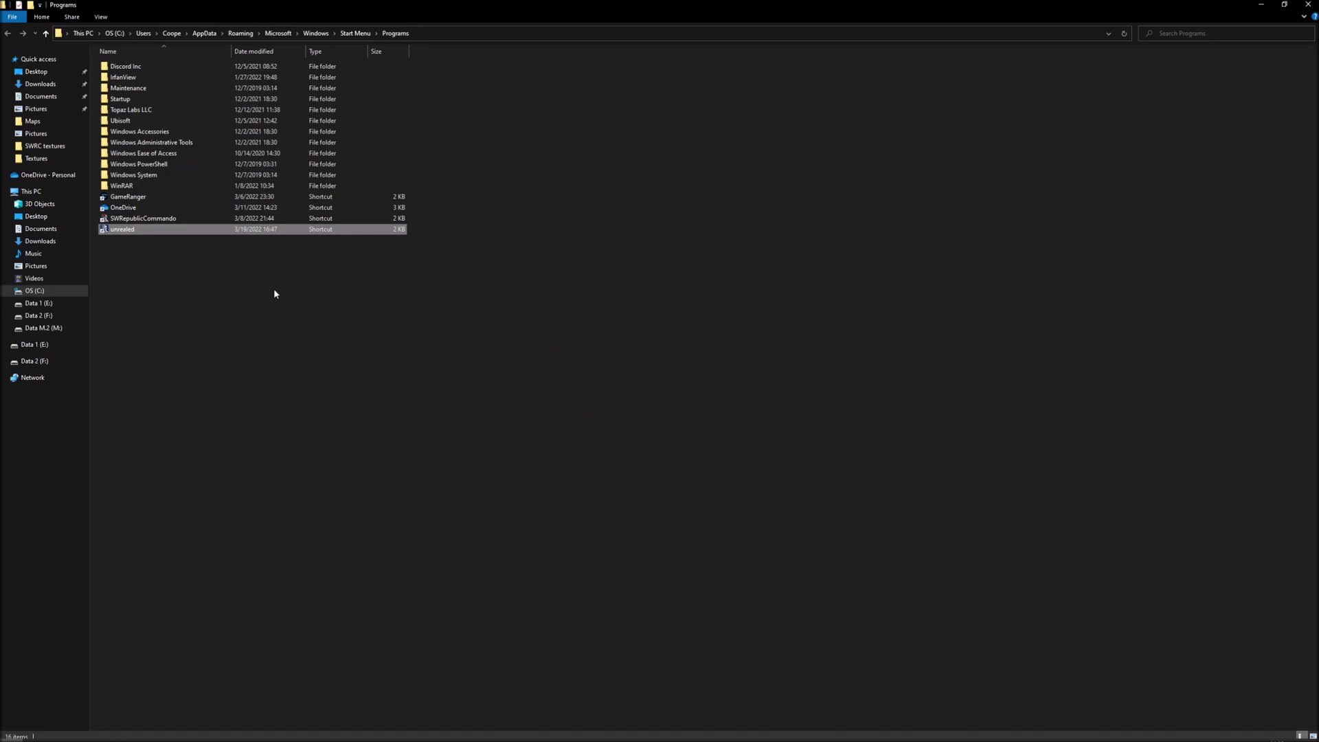
Go to the unrealed shortcut's target folder, up to GameData, and into Textures.
right_click(150, 234)
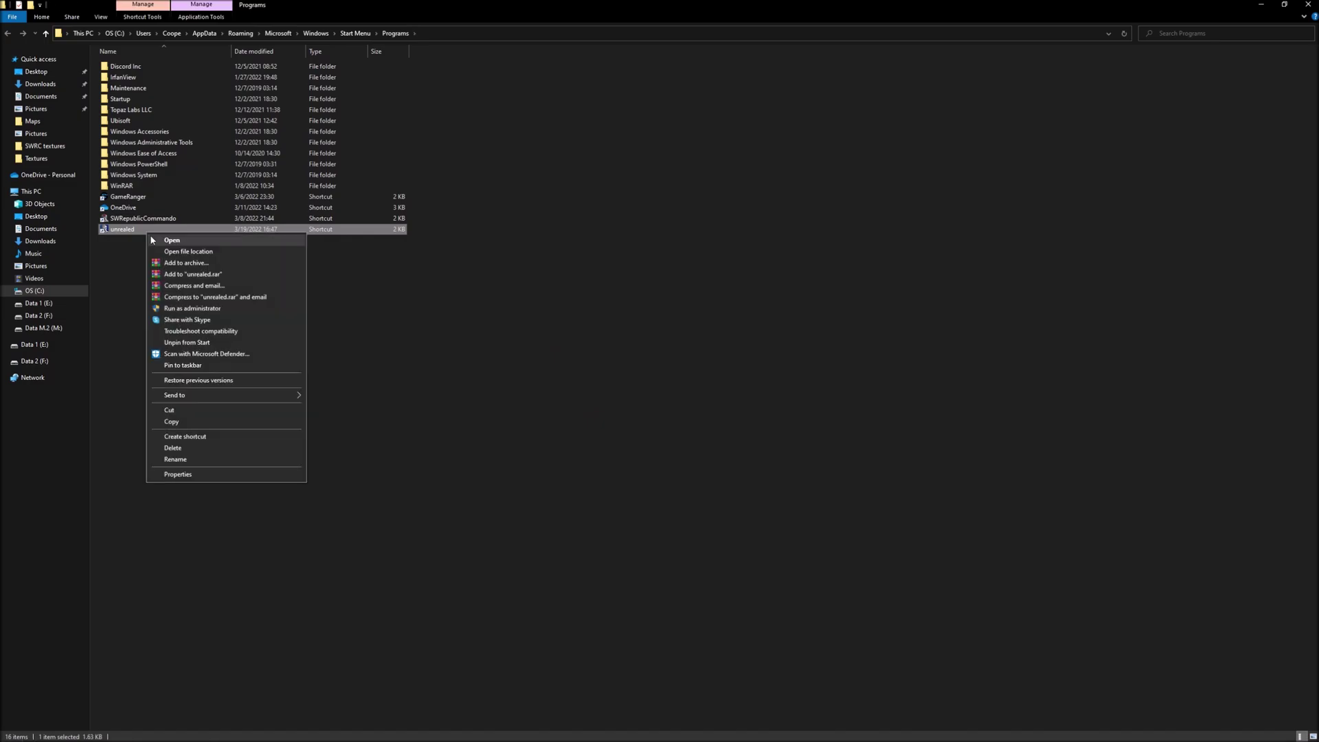
click(183, 251)
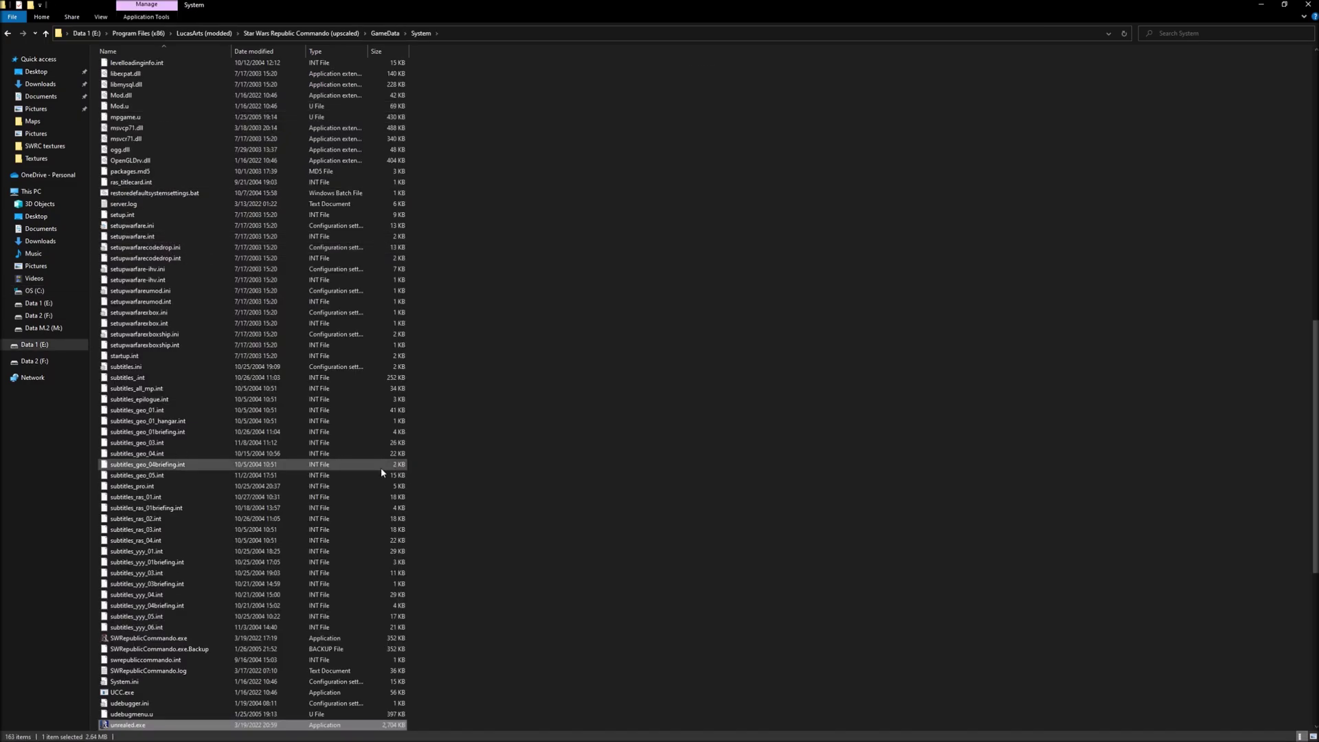
click(378, 33)
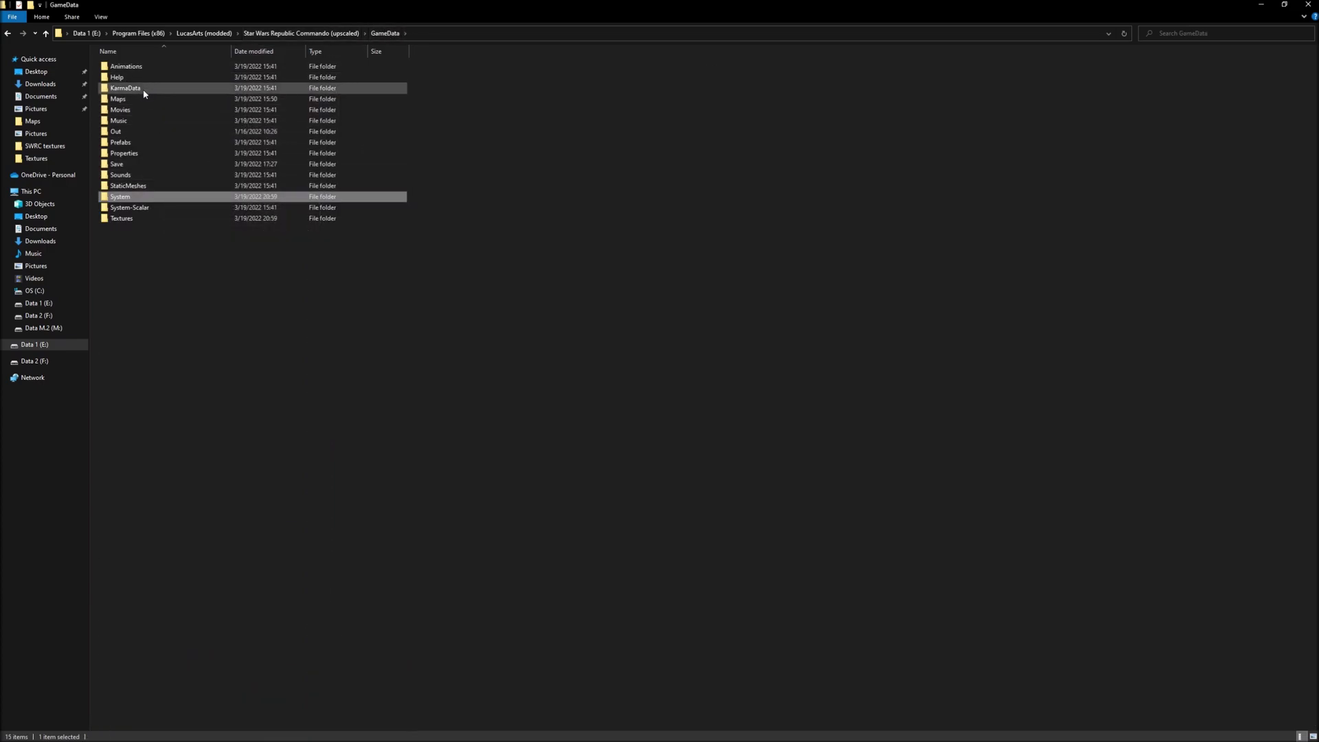
double_click(134, 218)
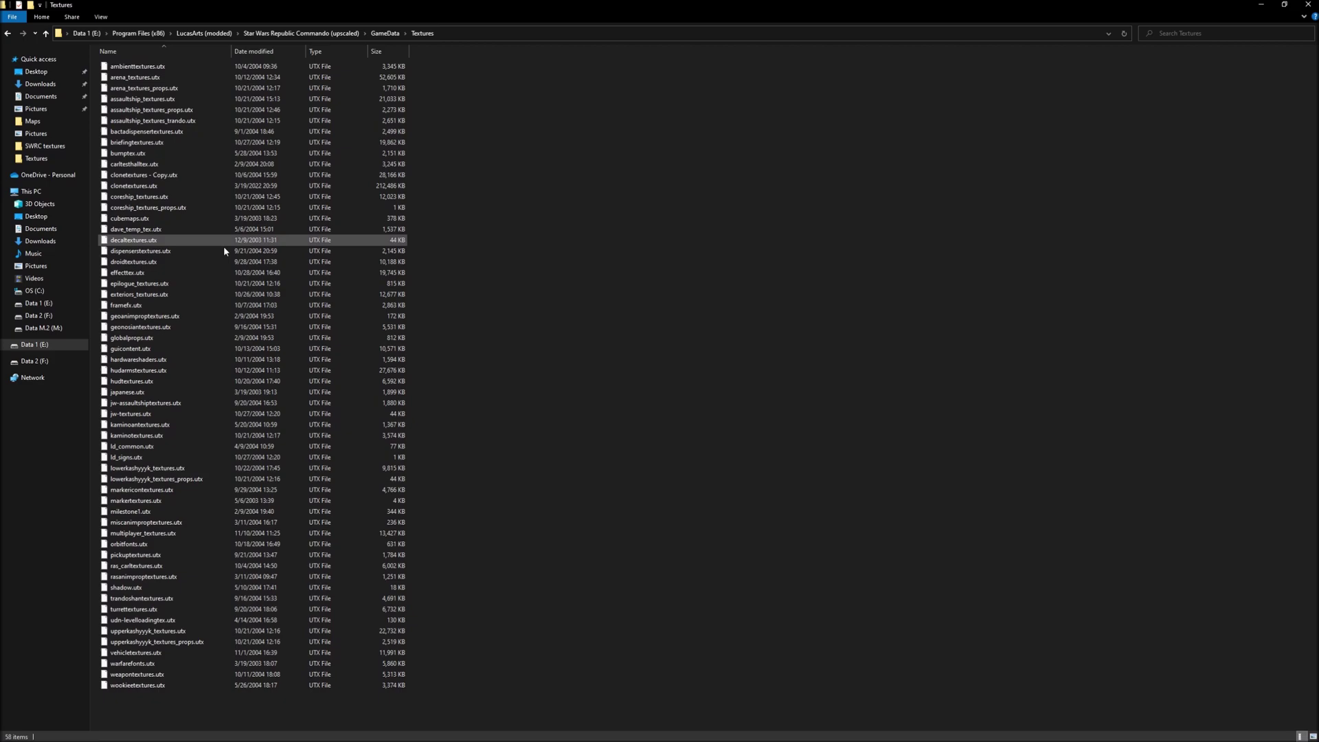
Compare clonetextures.utx (212,486 KB) with the backup clonetextures - Copy.utx (28,166 KB).
click(129, 190)
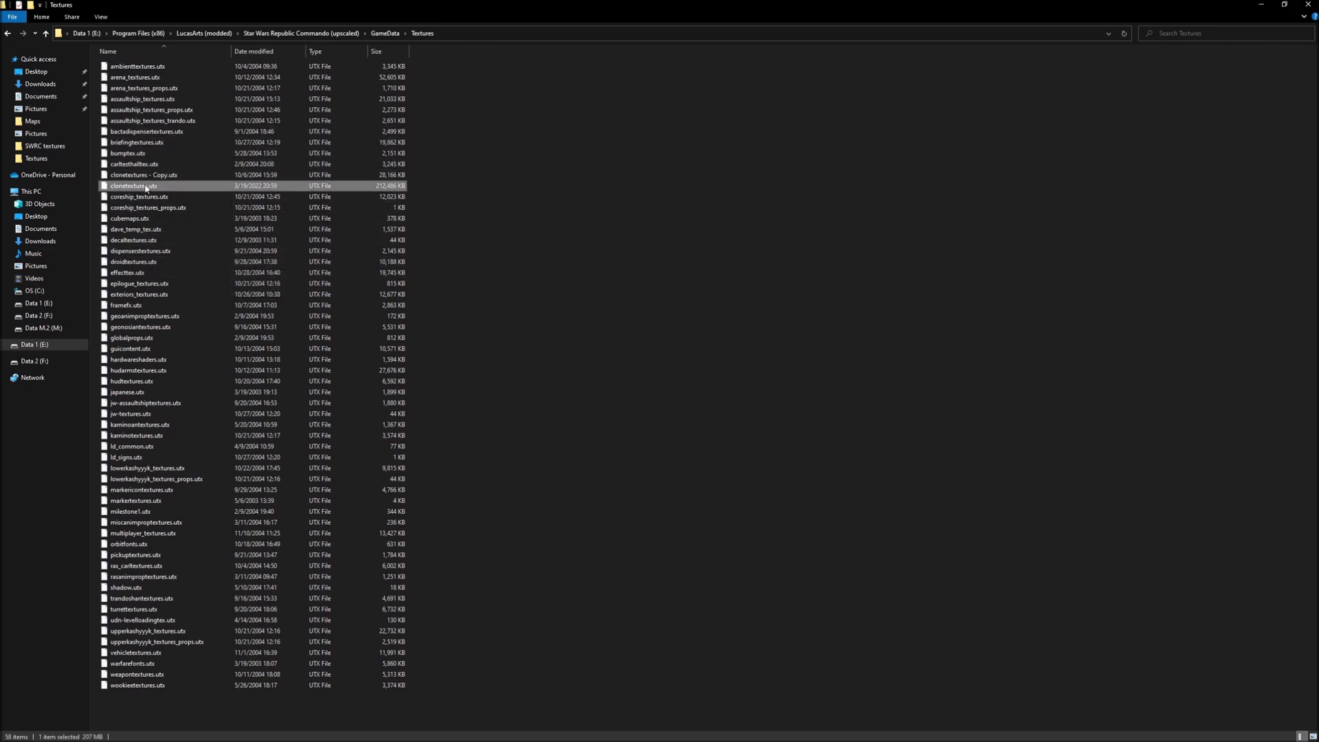
click(171, 176)
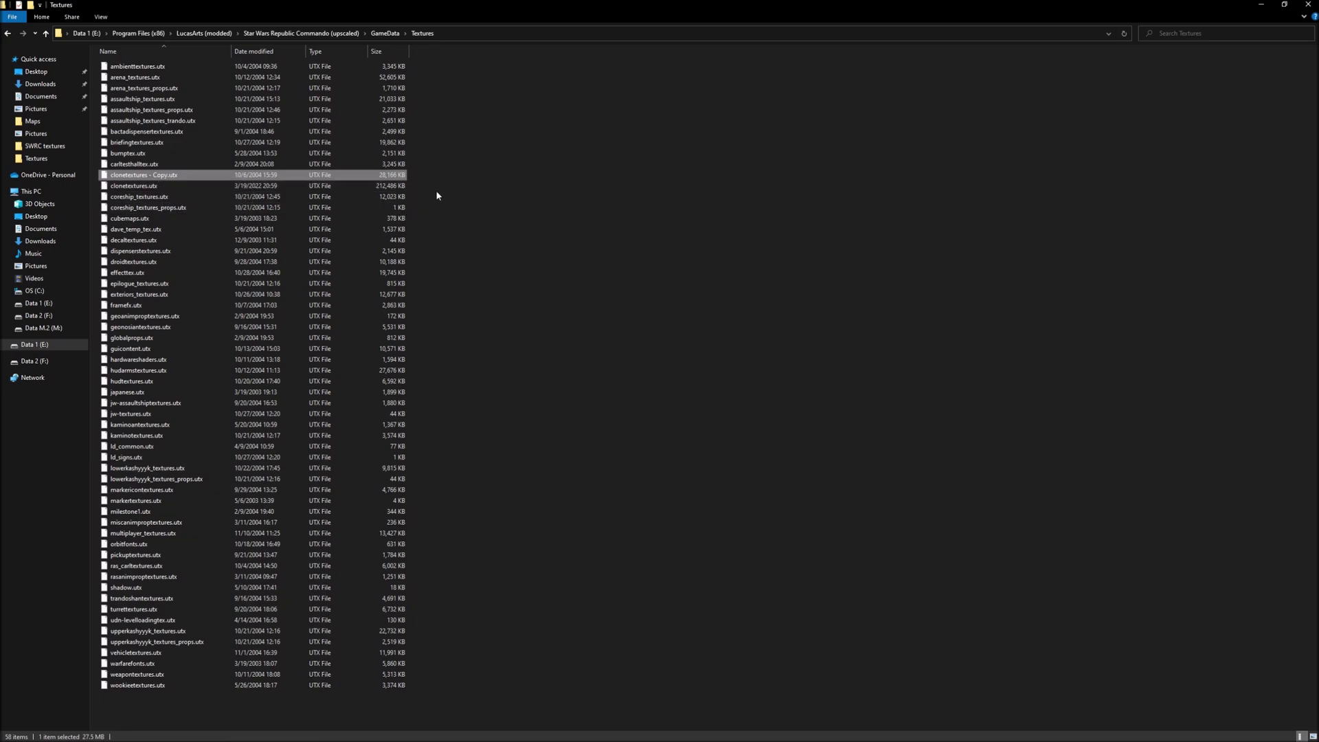
click(143, 189)
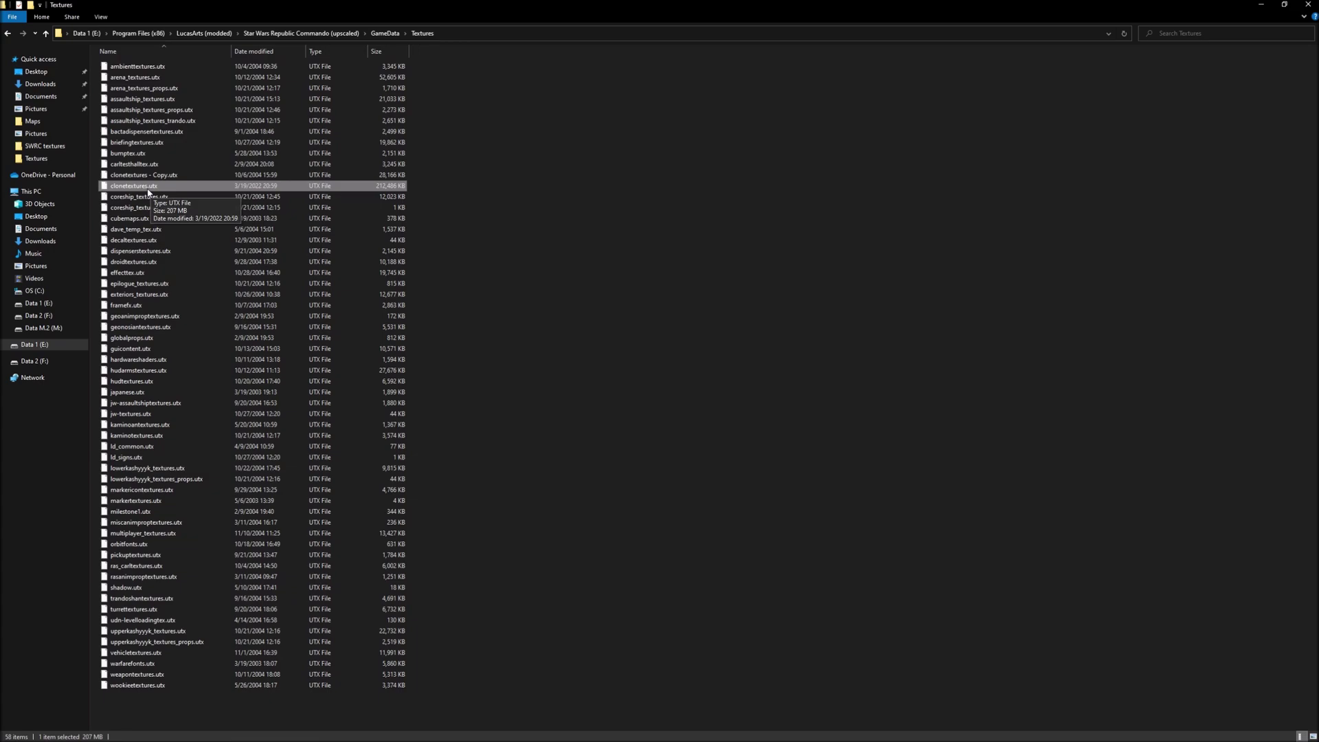